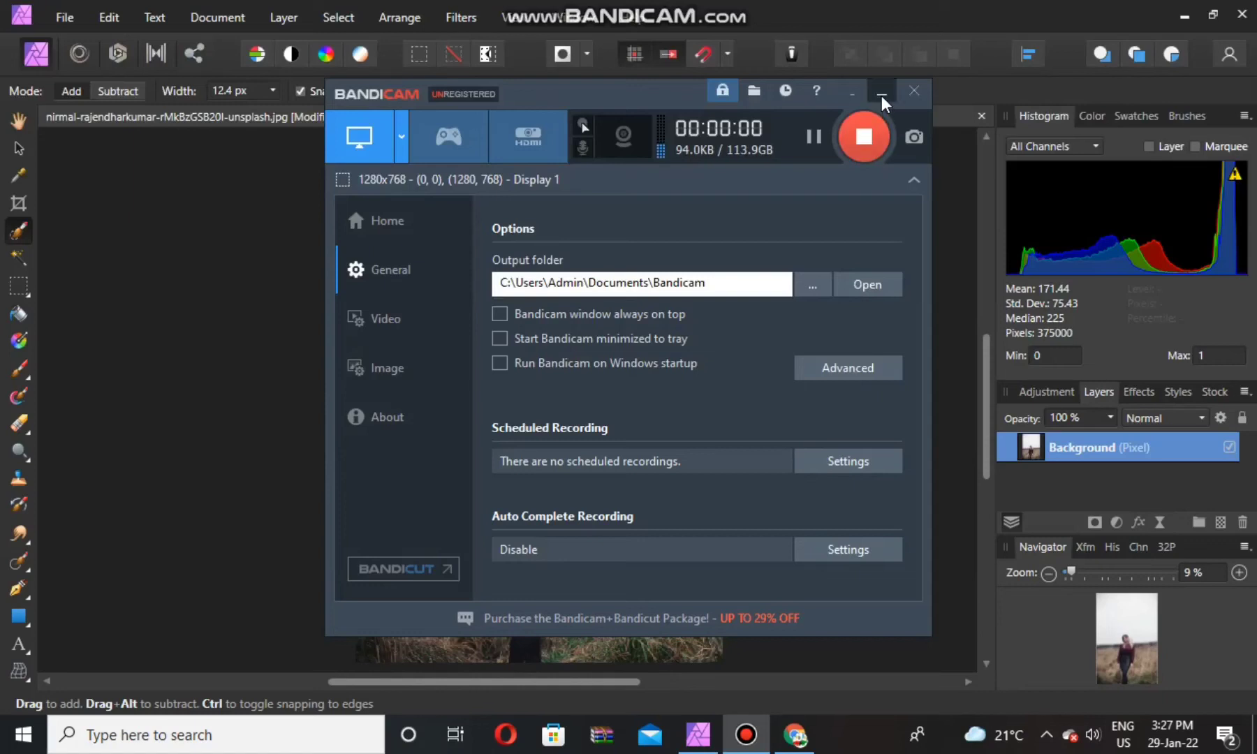
# Minimize the Bandicam window to uncover the photo of the woman in the grassy field
pyautogui.click(880, 95)
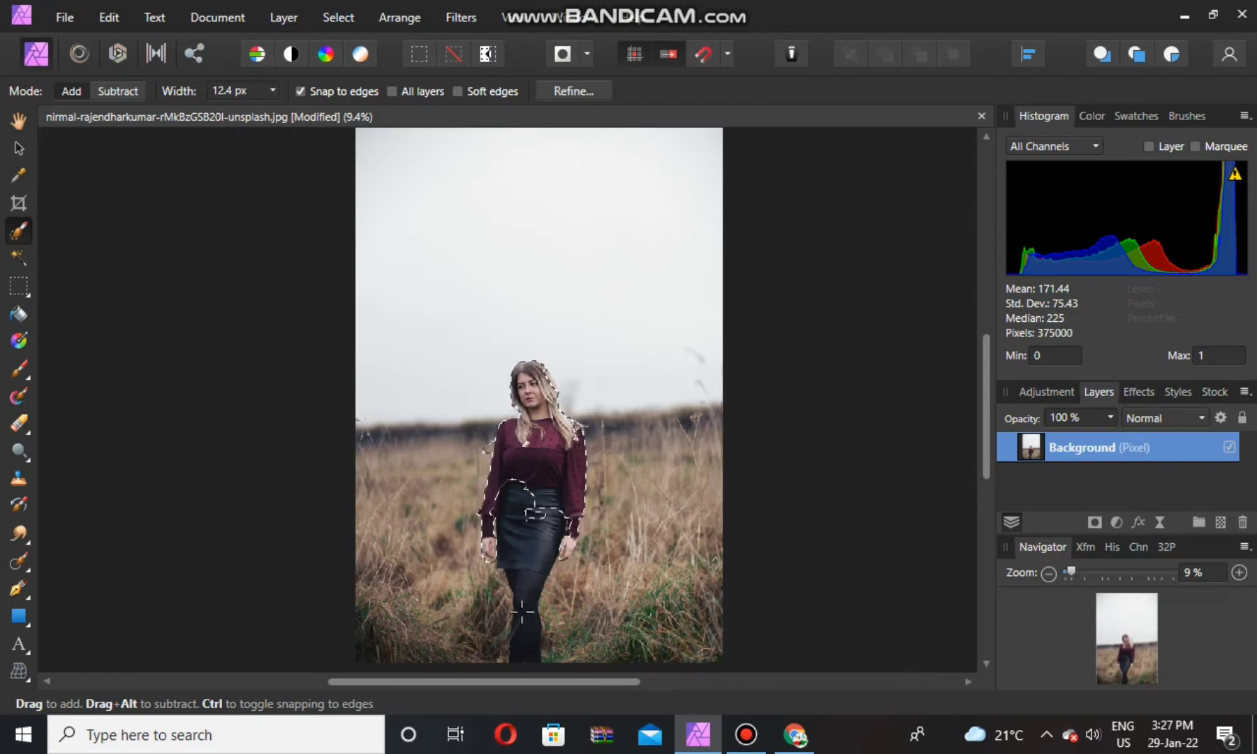
# Paint a Selection Brush selection over the woman's whole figure, enlarging the brush to reach her legs
pyautogui.scroll(3, 568, 607)
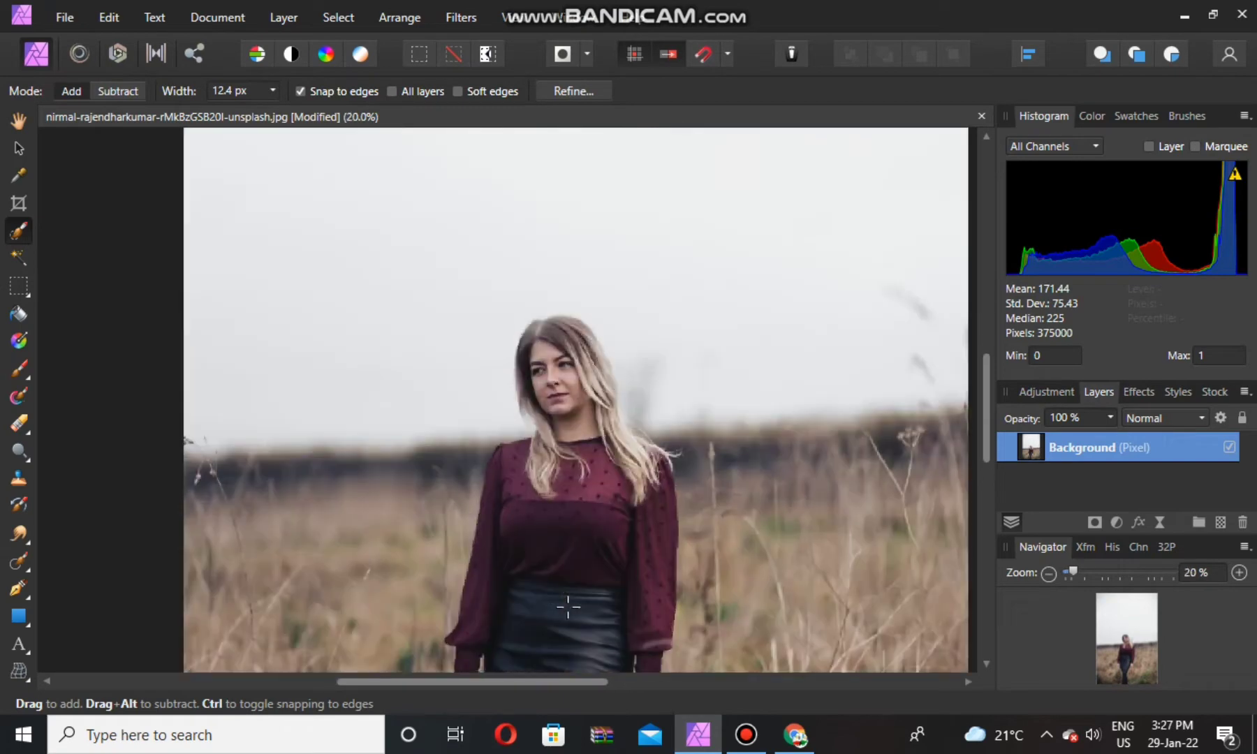
pyautogui.moveTo(568, 607); pyautogui.dragTo(580, 272)
pyautogui.scroll(-3, 656, 279)
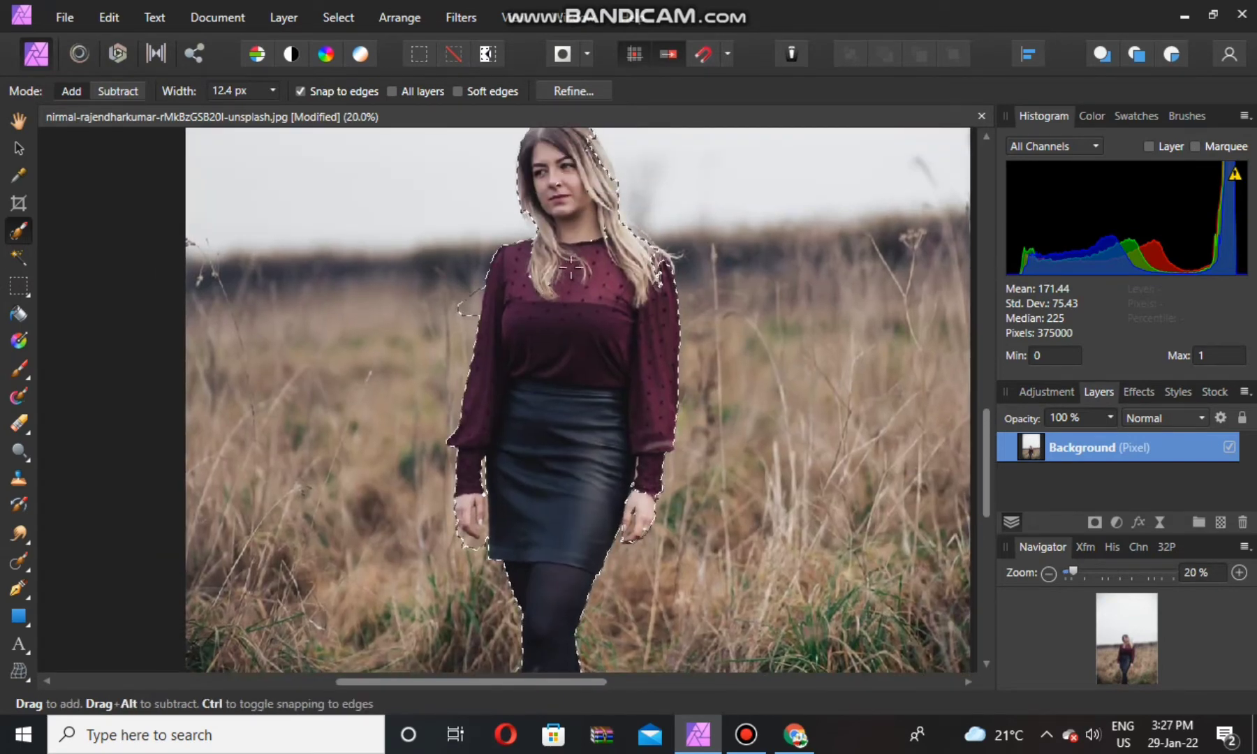
pyautogui.press(']')
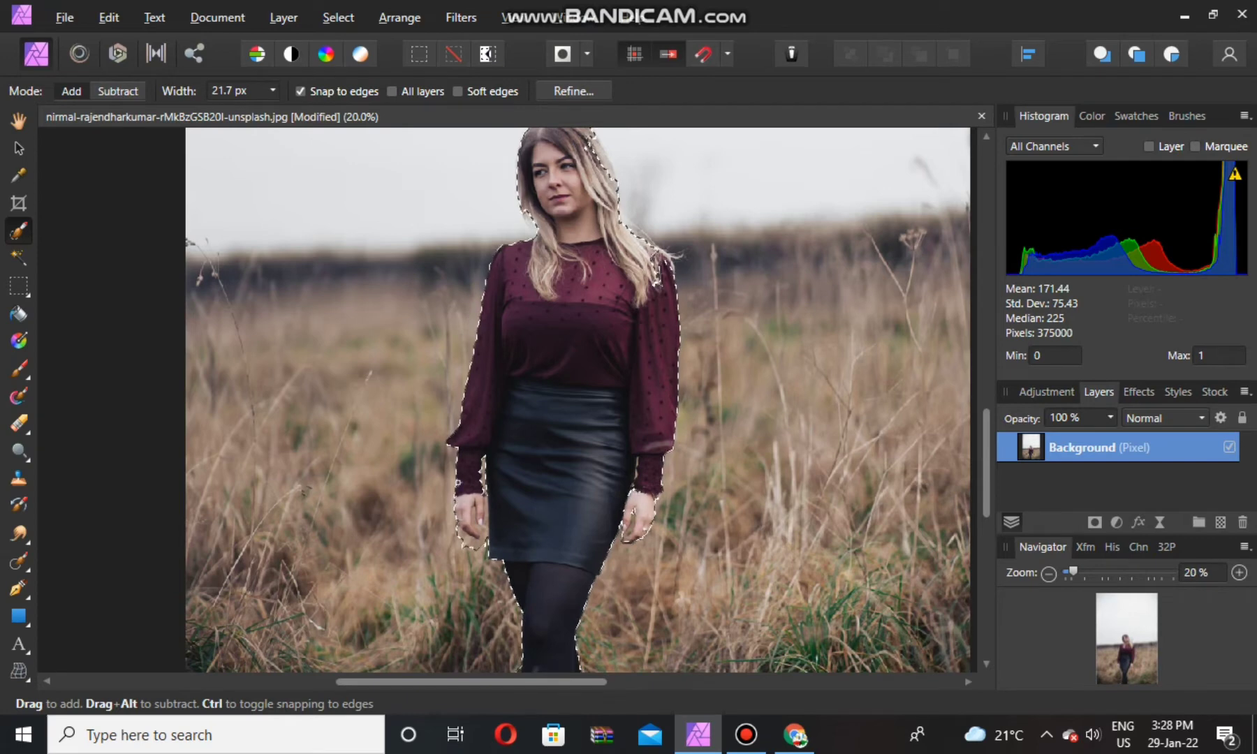
pyautogui.moveTo(457, 482); pyautogui.dragTo(479, 406)
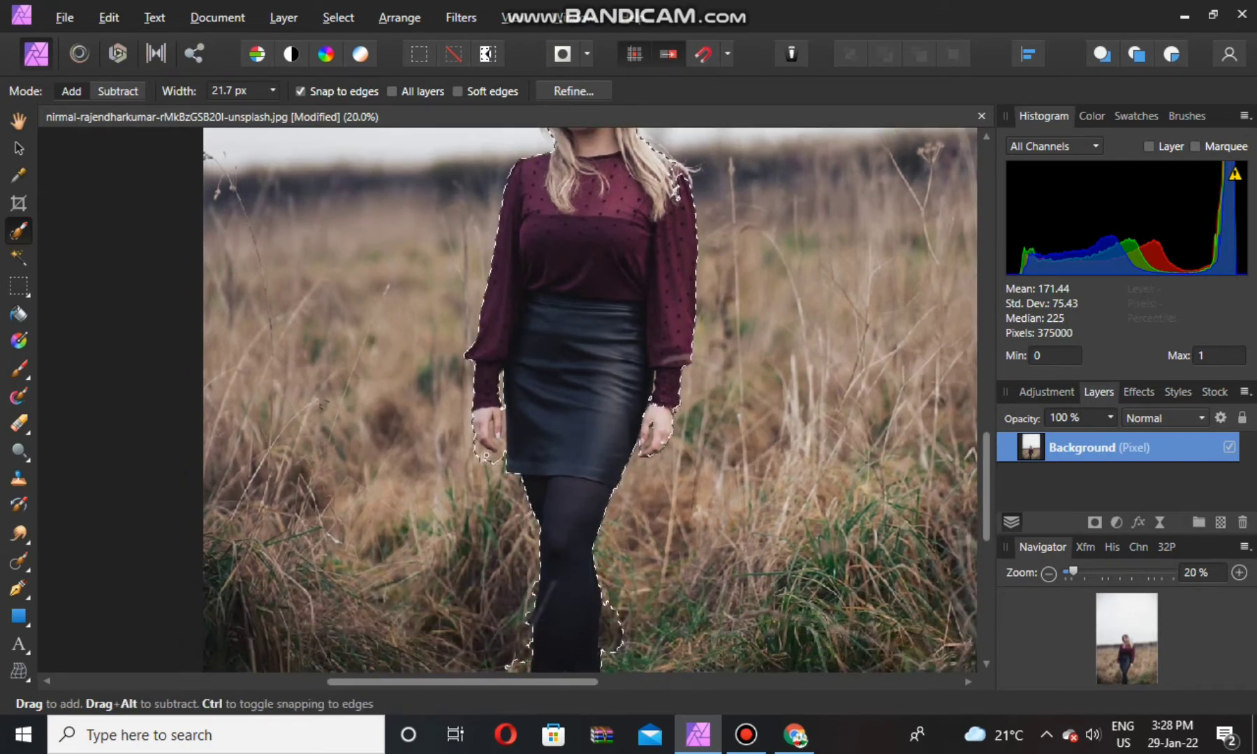
pyautogui.moveTo(484, 455); pyautogui.dragTo(485, 454)
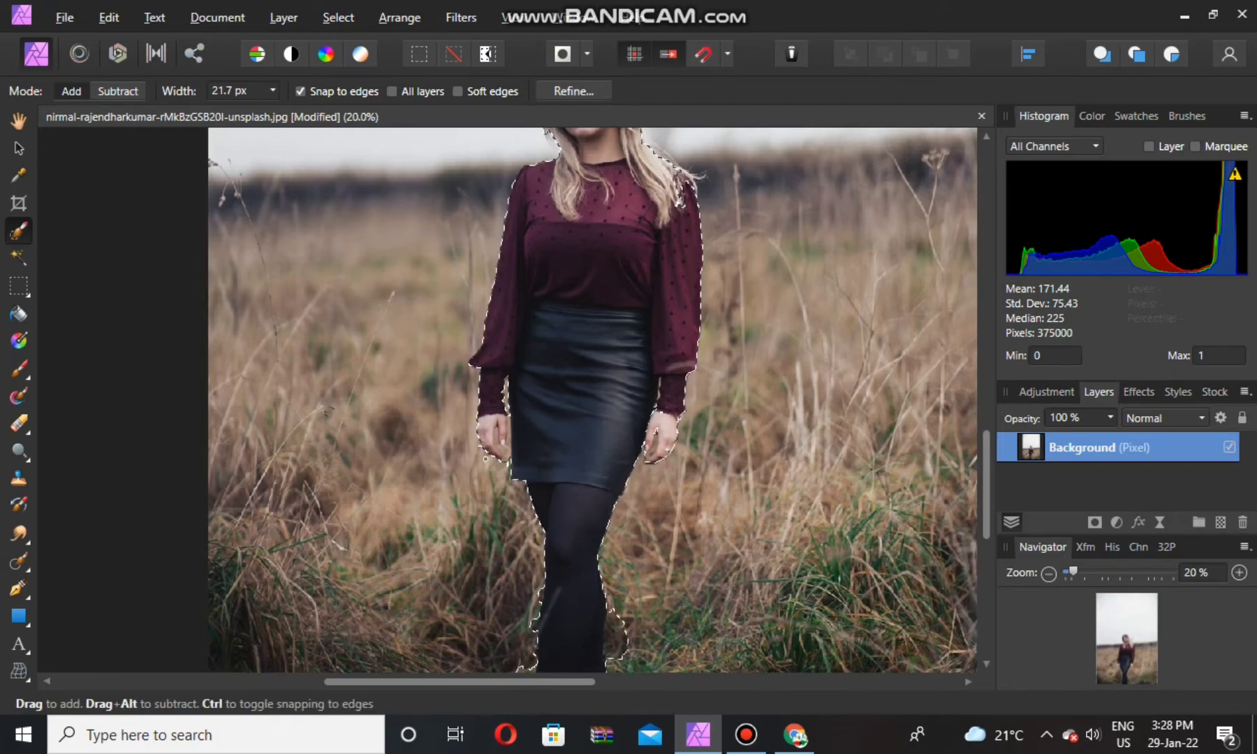
pyautogui.scroll(1, 508, 453)
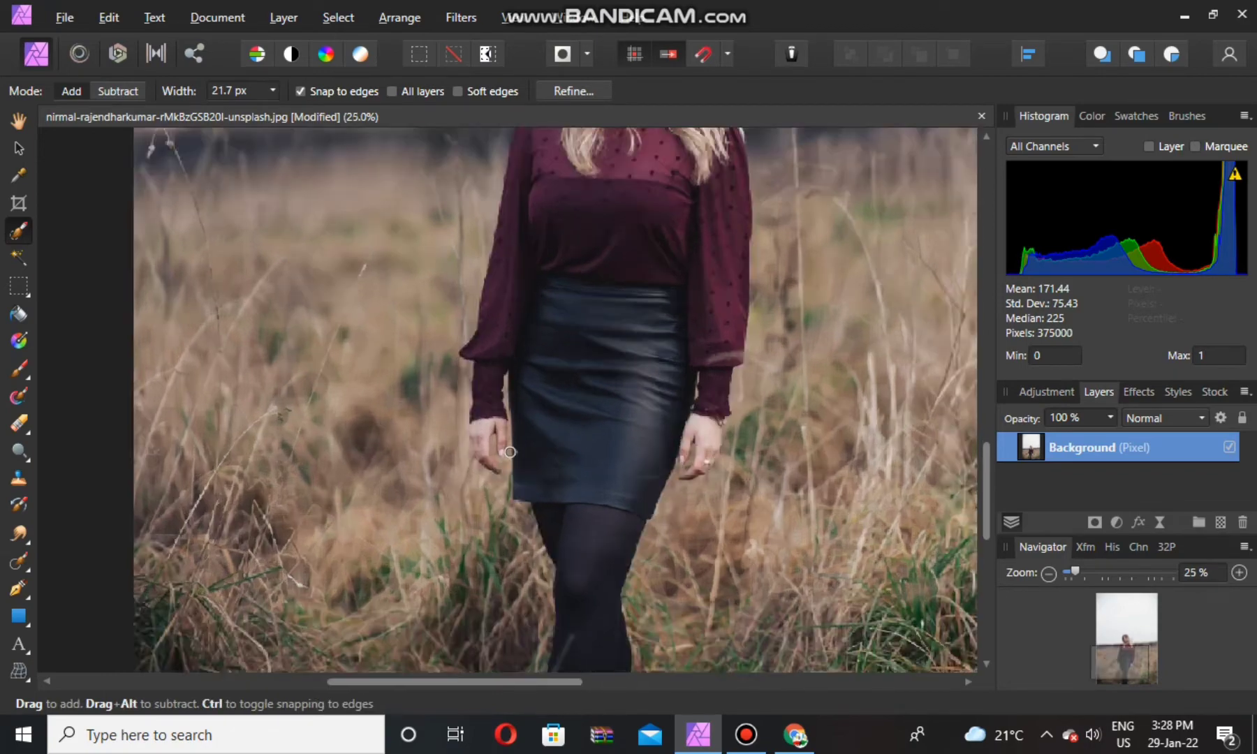
pyautogui.scroll(2, 510, 453)
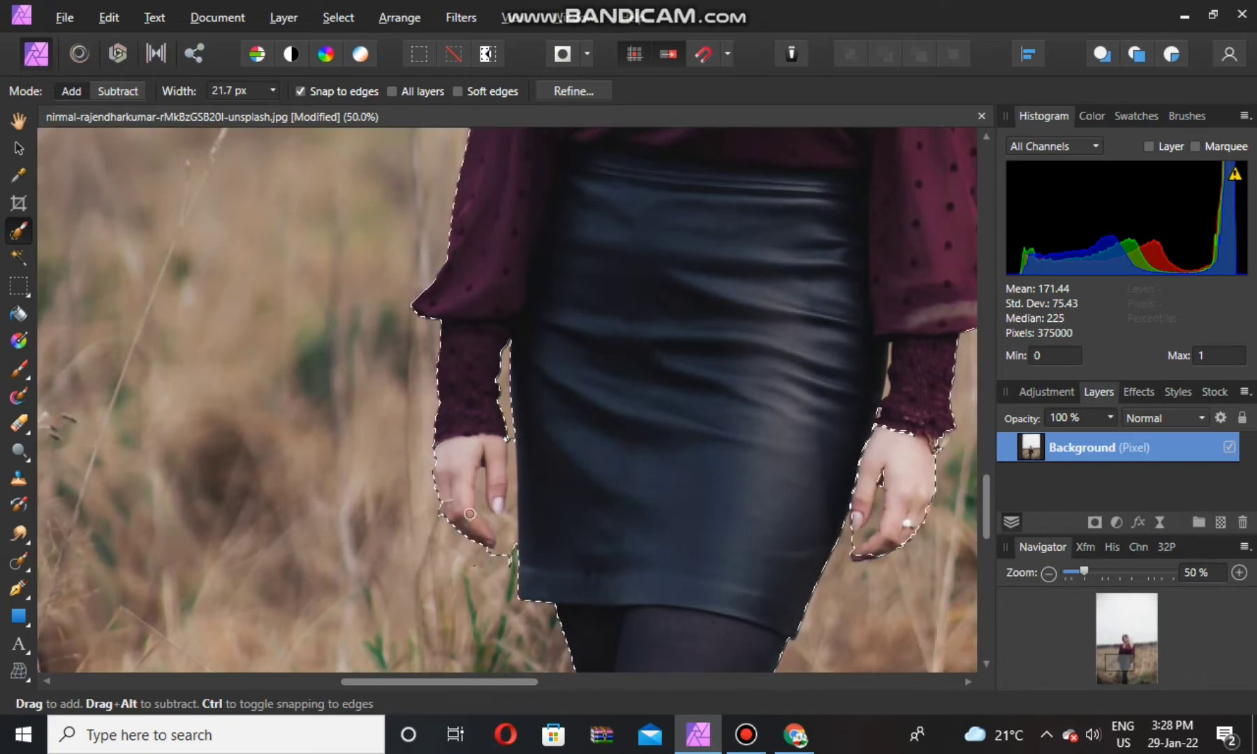
# Extend the selection over the gaps by her hands, left fingertips and right index finger
pyautogui.moveTo(470, 514)
pyautogui.mouseDown()
pyautogui.moveTo(506, 537)
pyautogui.moveTo(495, 459)
pyautogui.moveTo(469, 525)
pyautogui.mouseUp()
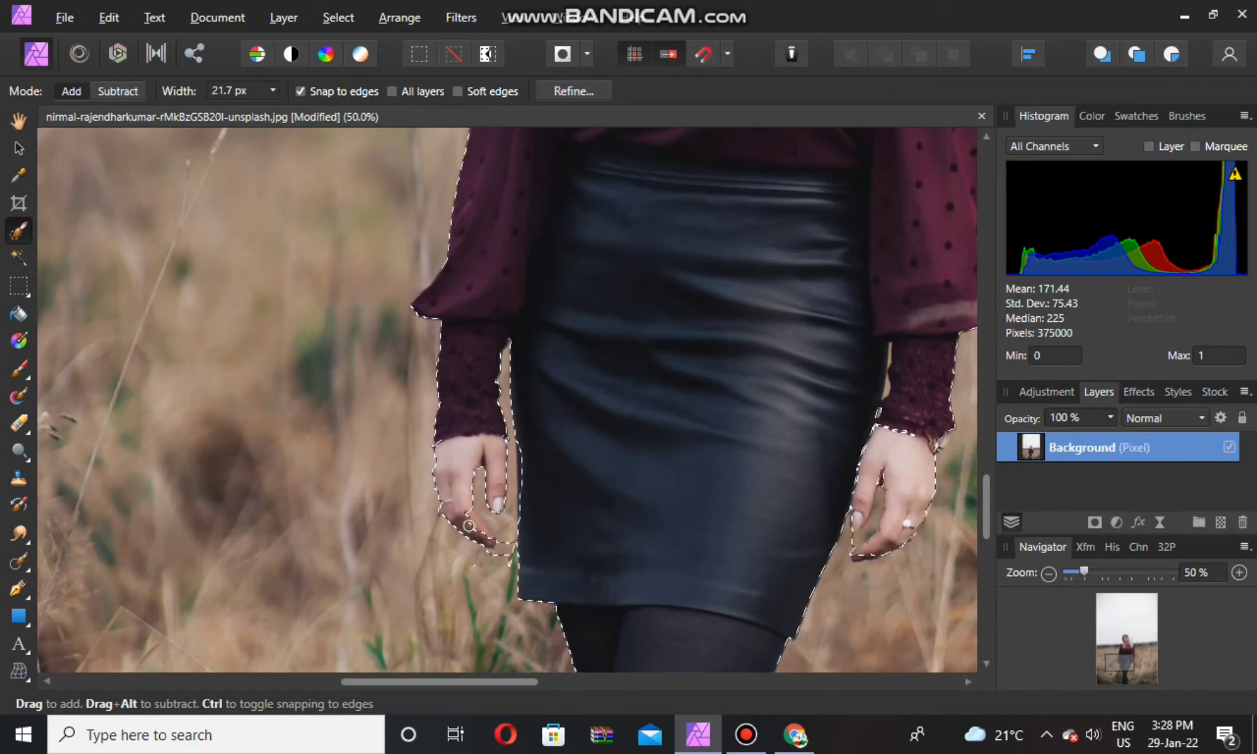
pyautogui.moveTo(469, 525); pyautogui.dragTo(508, 542)
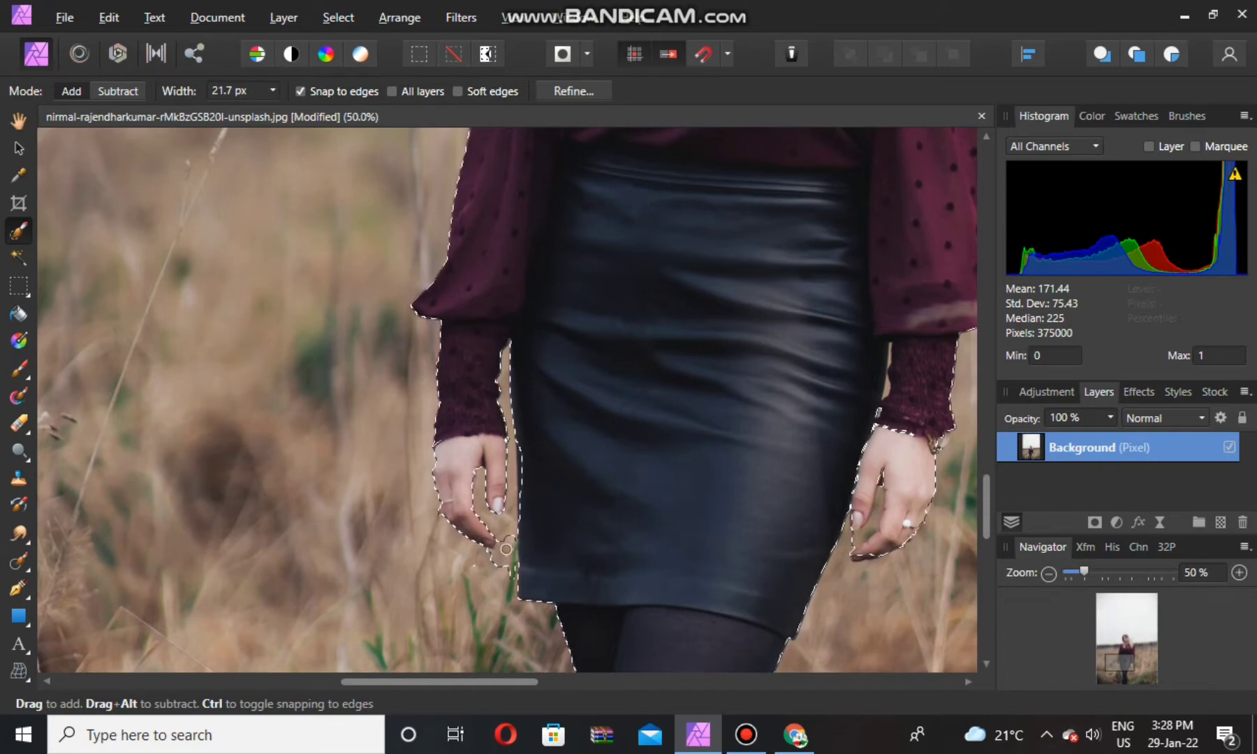
pyautogui.moveTo(531, 564); pyautogui.dragTo(430, 515)
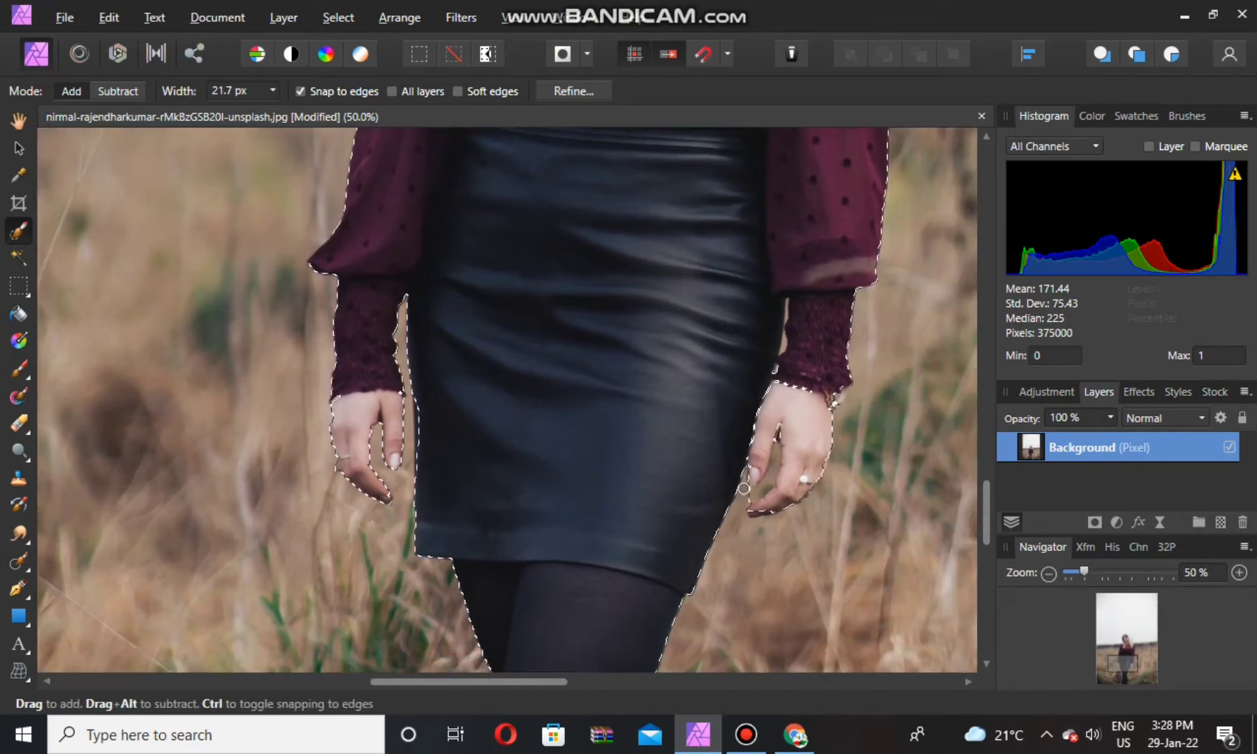
pyautogui.moveTo(775, 447); pyautogui.dragTo(758, 472)
pyautogui.moveTo(758, 513); pyautogui.dragTo(768, 489)
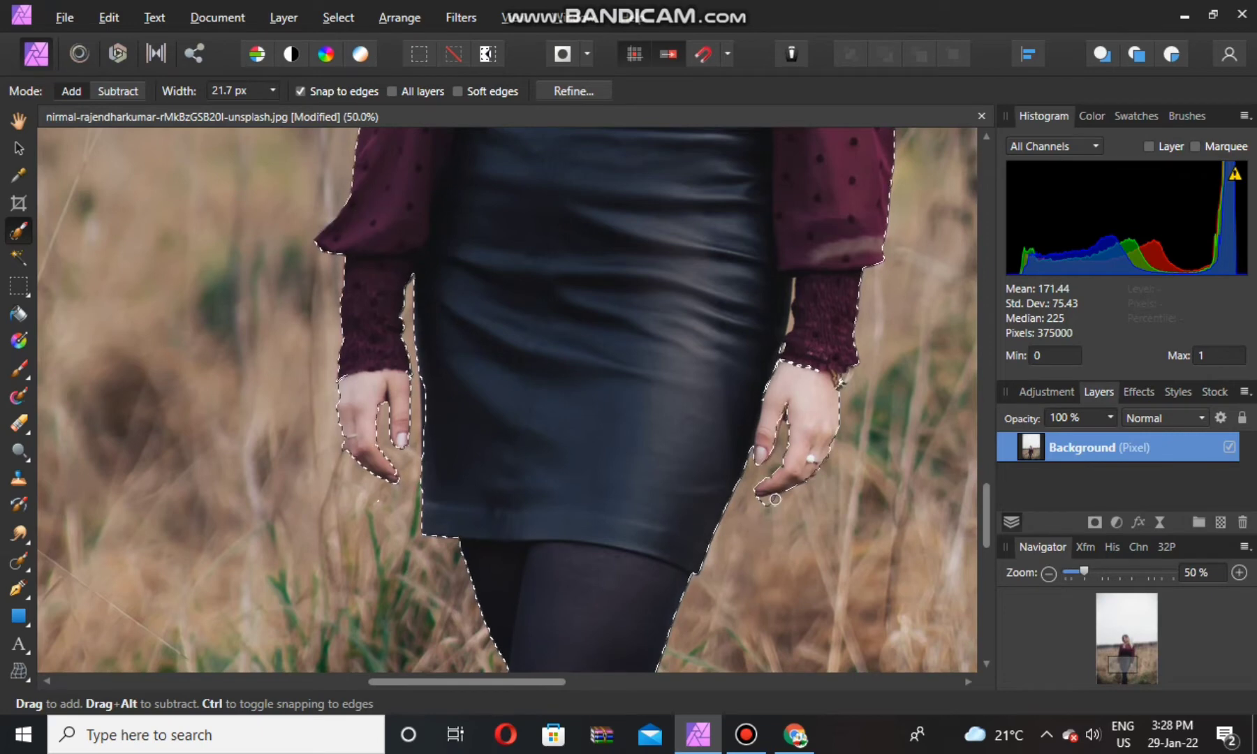
pyautogui.press('space')
pyautogui.moveTo(717, 508); pyautogui.dragTo(703, 522)
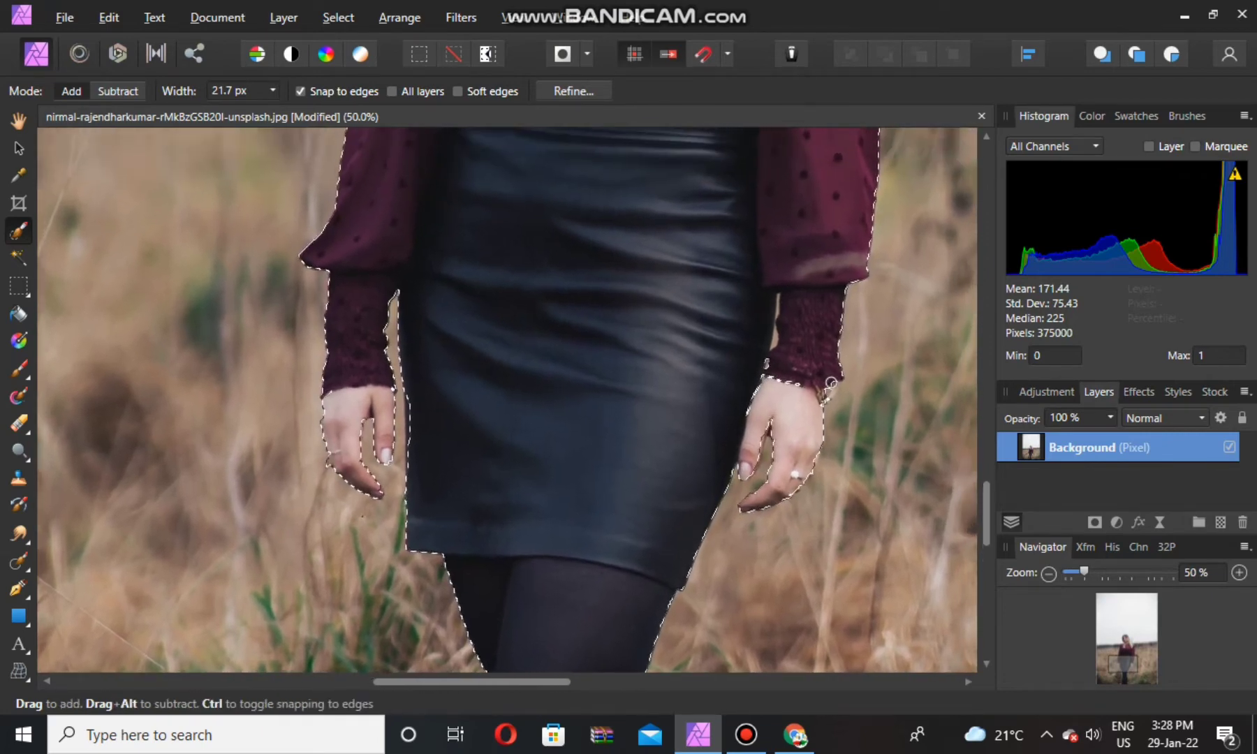
pyautogui.scroll(5, 786, 454)
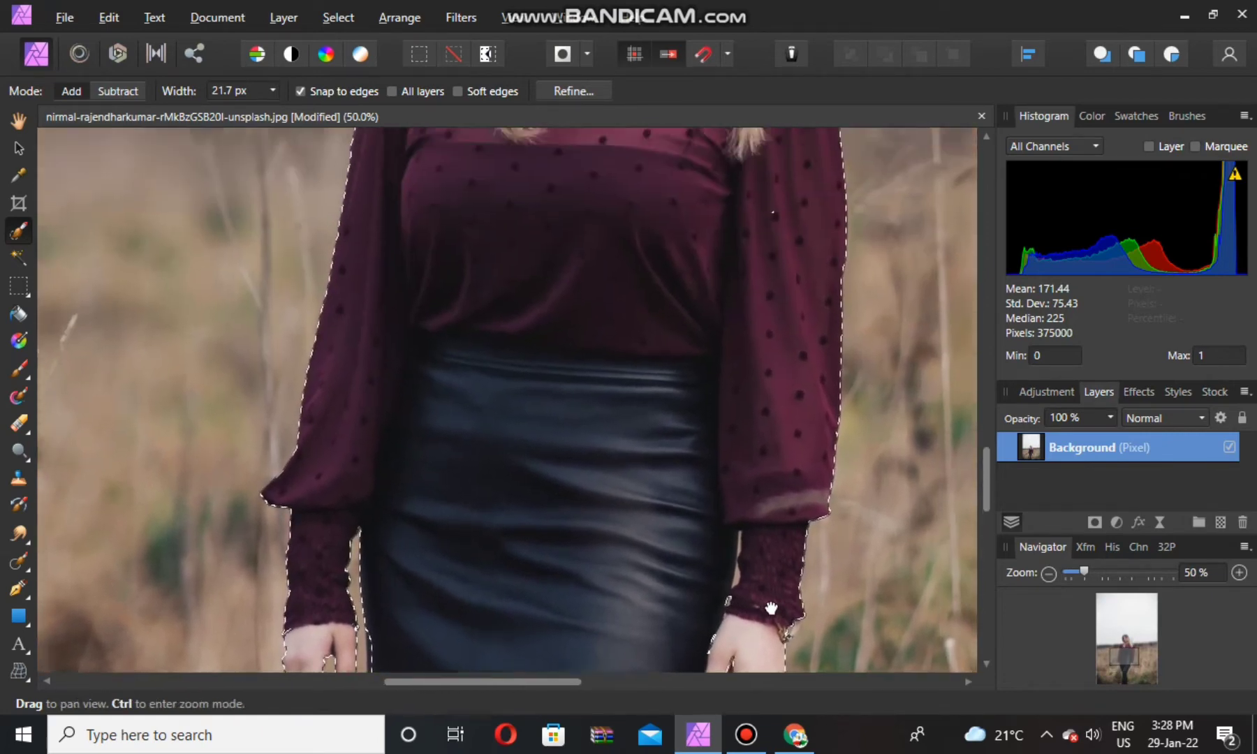
pyautogui.scroll(3, 747, 559)
pyautogui.scroll(2, 765, 447)
# Smooth the selection along her hair and shoulder, covering the upper-right hair
pyautogui.moveTo(810, 376); pyautogui.dragTo(814, 419)
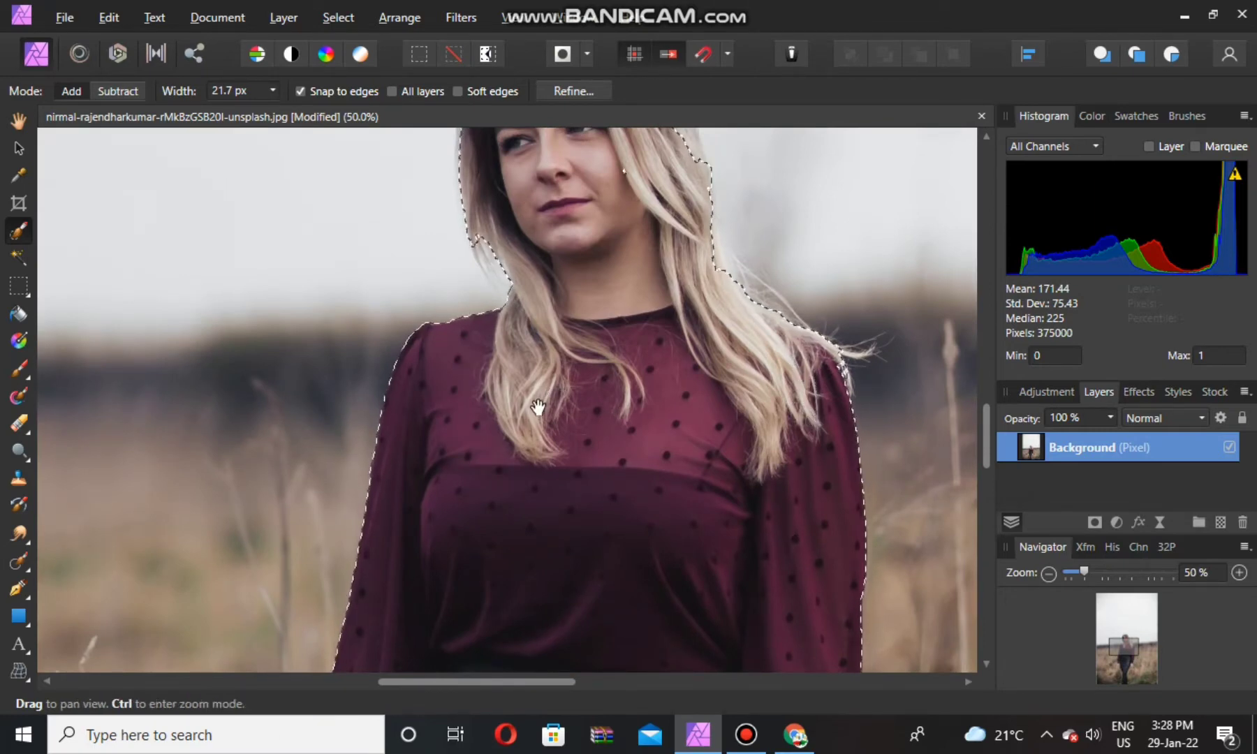
pyautogui.scroll(2, 533, 412)
pyautogui.moveTo(690, 250); pyautogui.dragTo(678, 301)
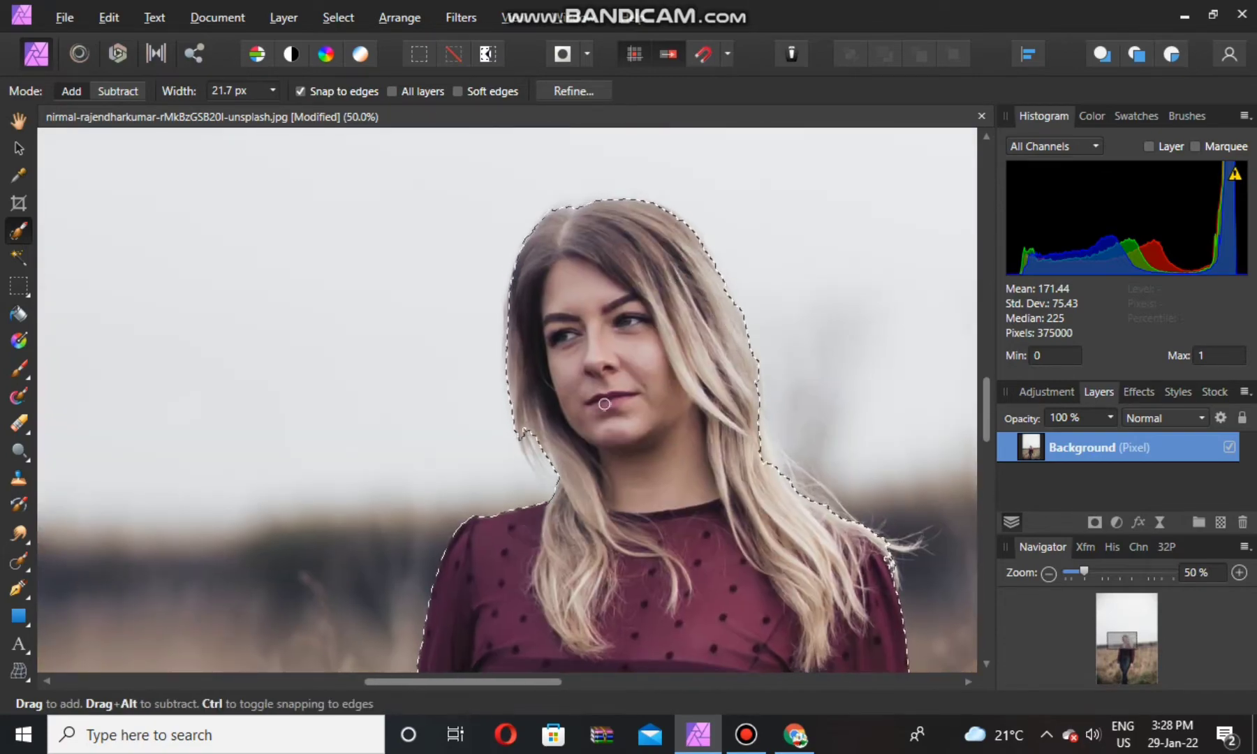
pyautogui.scroll(-5, 592, 425)
pyautogui.scroll(-5, 592, 424)
pyautogui.scroll(-5, 594, 415)
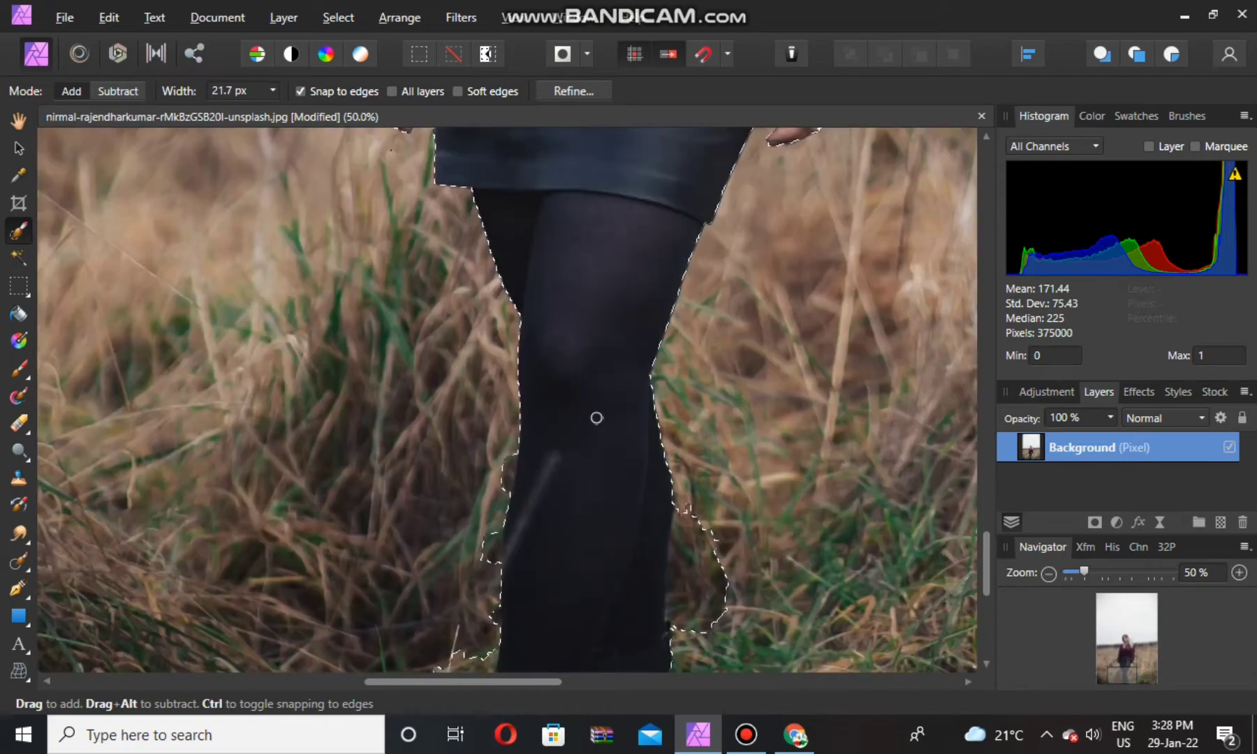
pyautogui.scroll(-3, 558, 402)
# Subtract the stray grass on both sides of her legs from the selection
pyautogui.moveTo(509, 343); pyautogui.dragTo(508, 357)
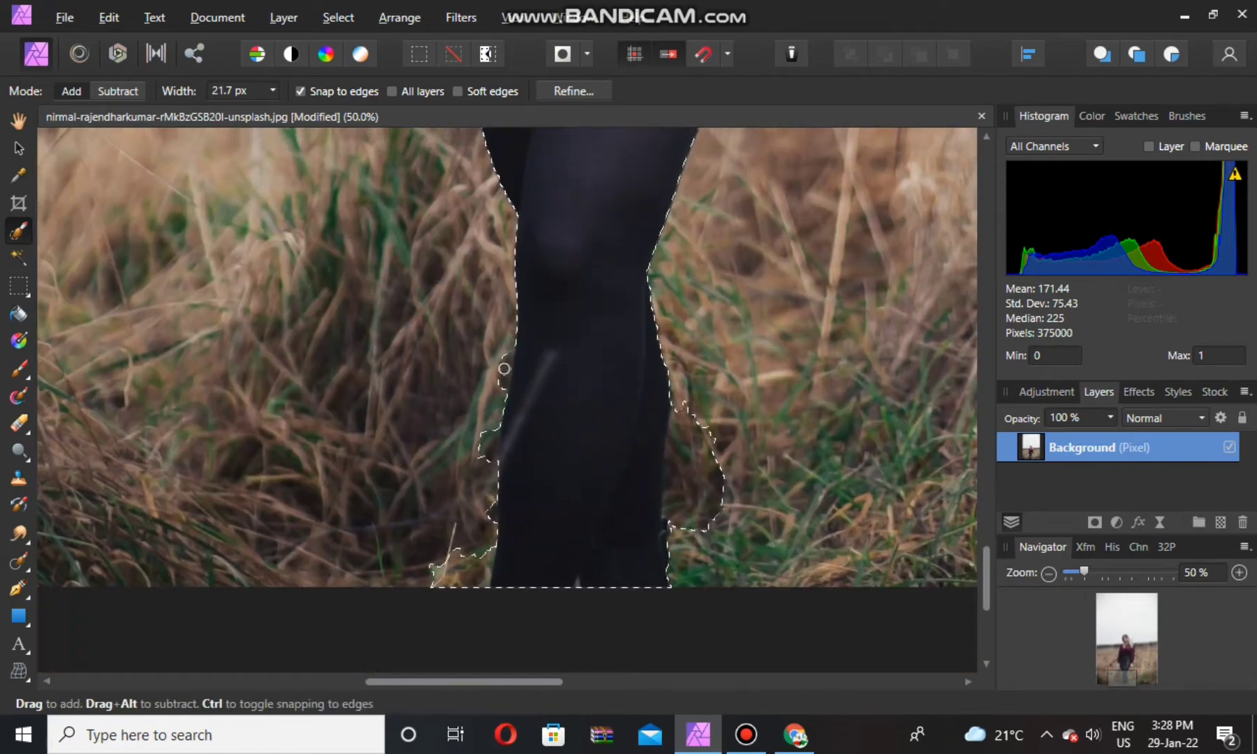
pyautogui.moveTo(487, 441); pyautogui.dragTo(483, 581)
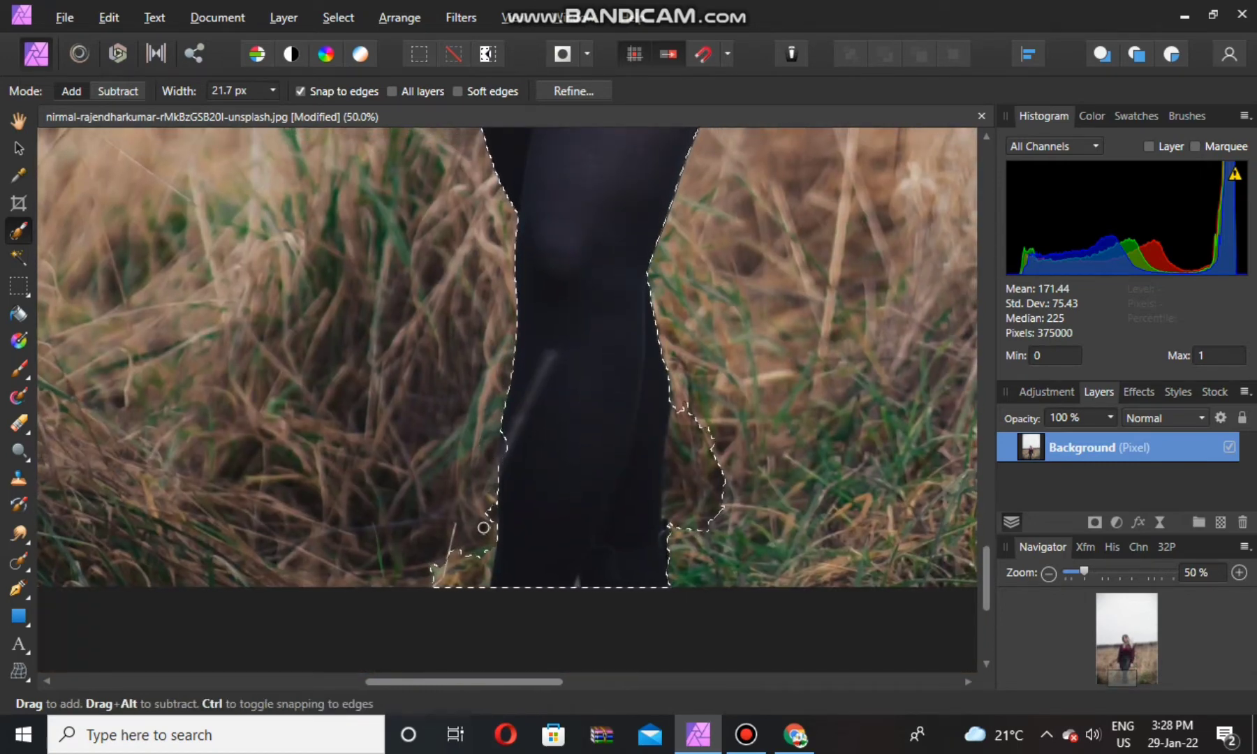
pyautogui.moveTo(739, 411); pyautogui.dragTo(677, 493)
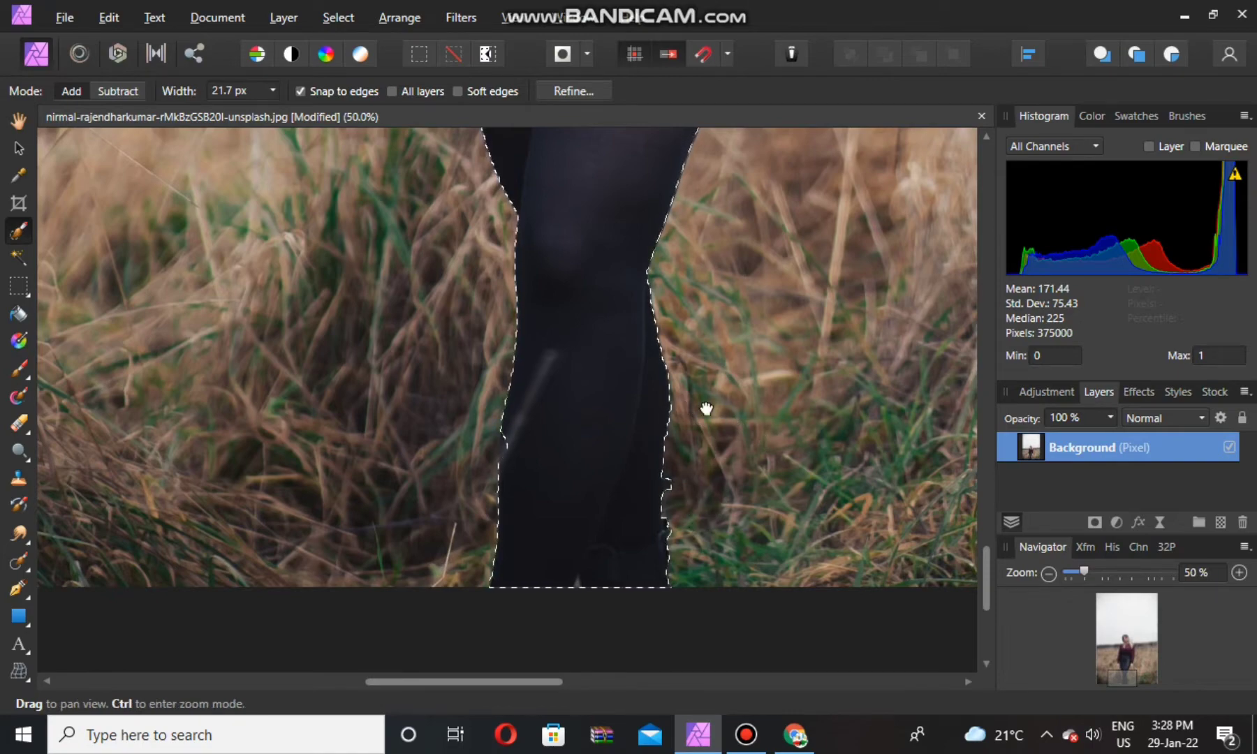
pyautogui.scroll(3, 704, 410)
# In Refine Selection, matte the hair's top, left and right edges and loose strands, then apply
pyautogui.click(592, 96)
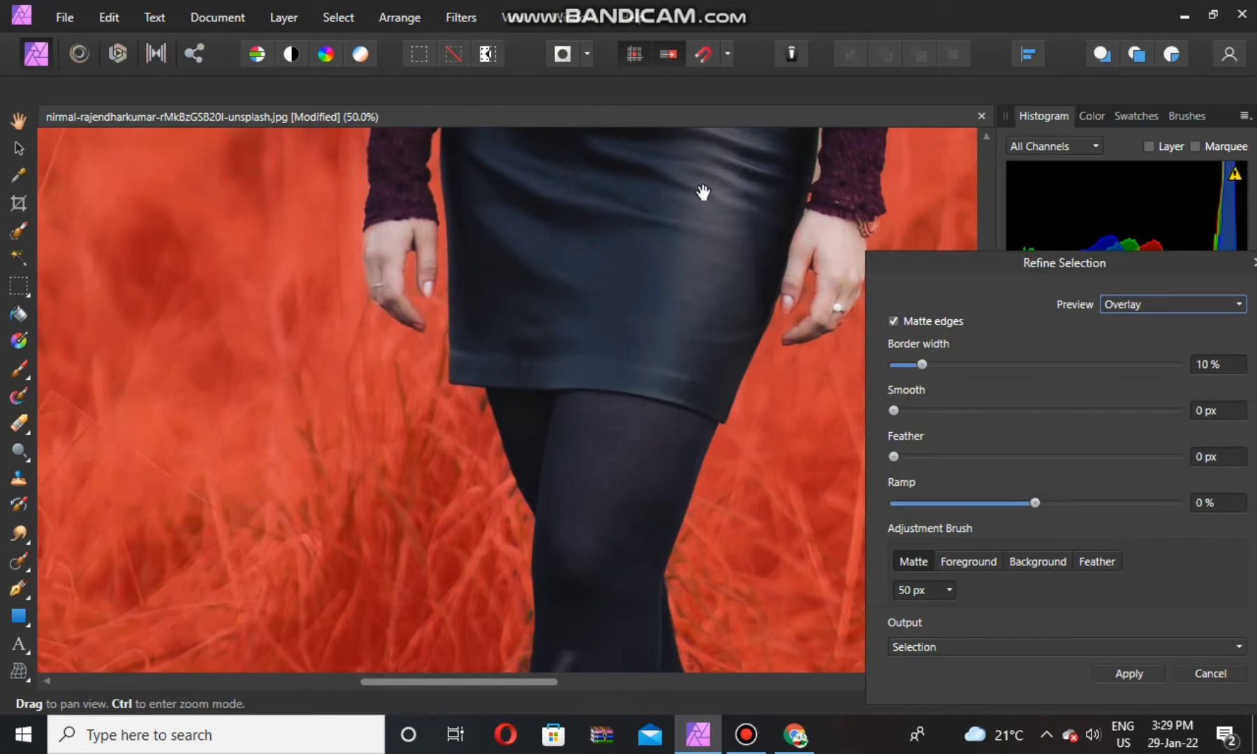
pyautogui.scroll(4, 578, 539)
pyautogui.scroll(4, 620, 561)
pyautogui.scroll(4, 606, 541)
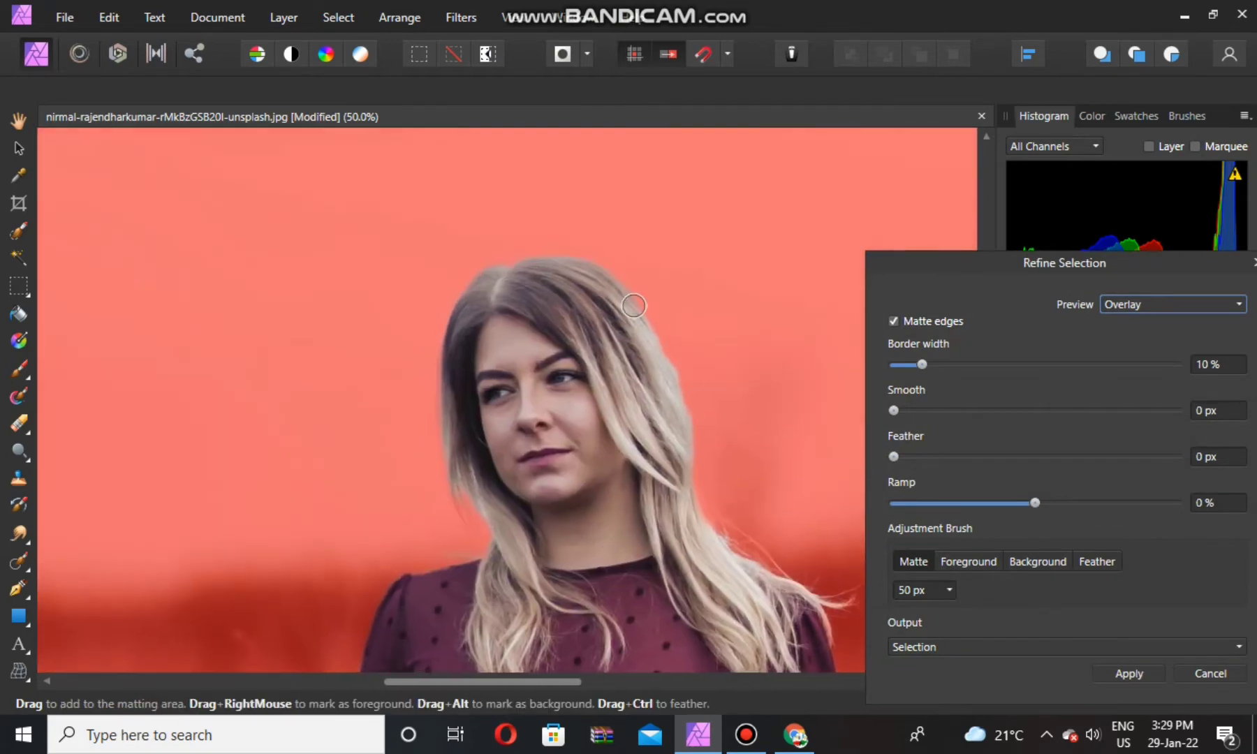
pyautogui.moveTo(639, 301); pyautogui.dragTo(698, 511)
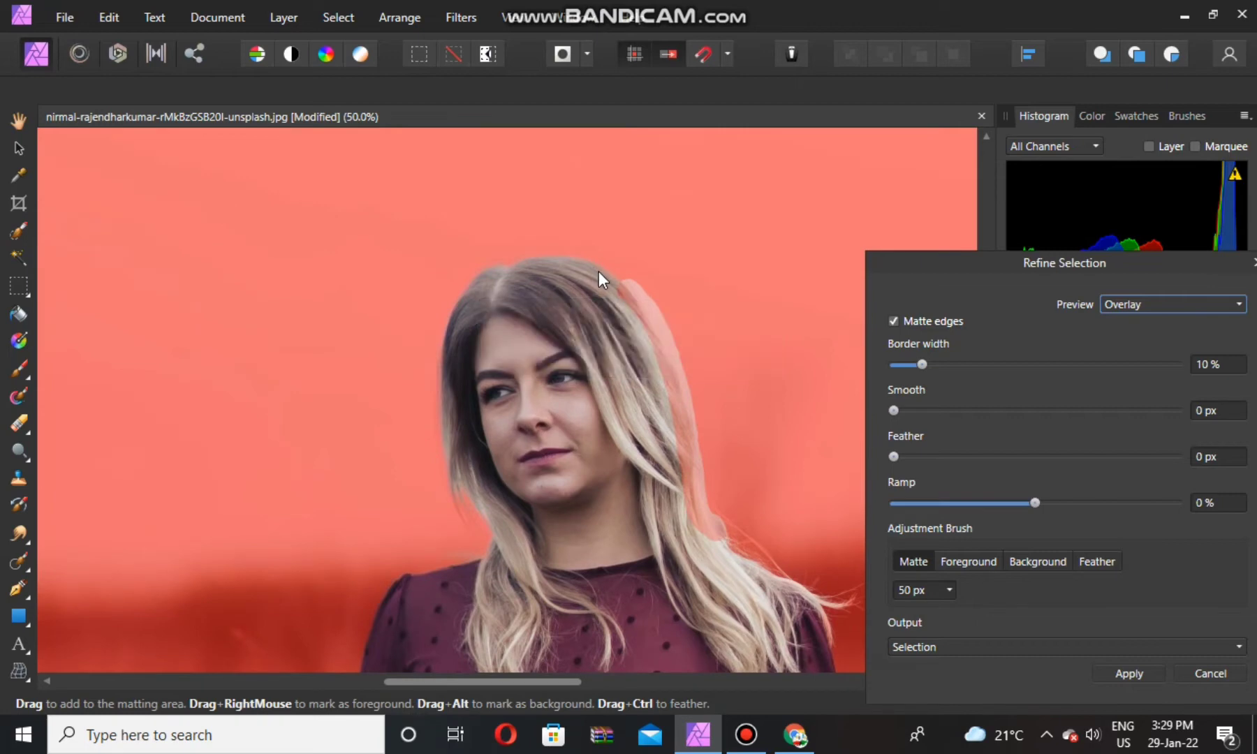
pyautogui.moveTo(628, 276); pyautogui.dragTo(541, 251)
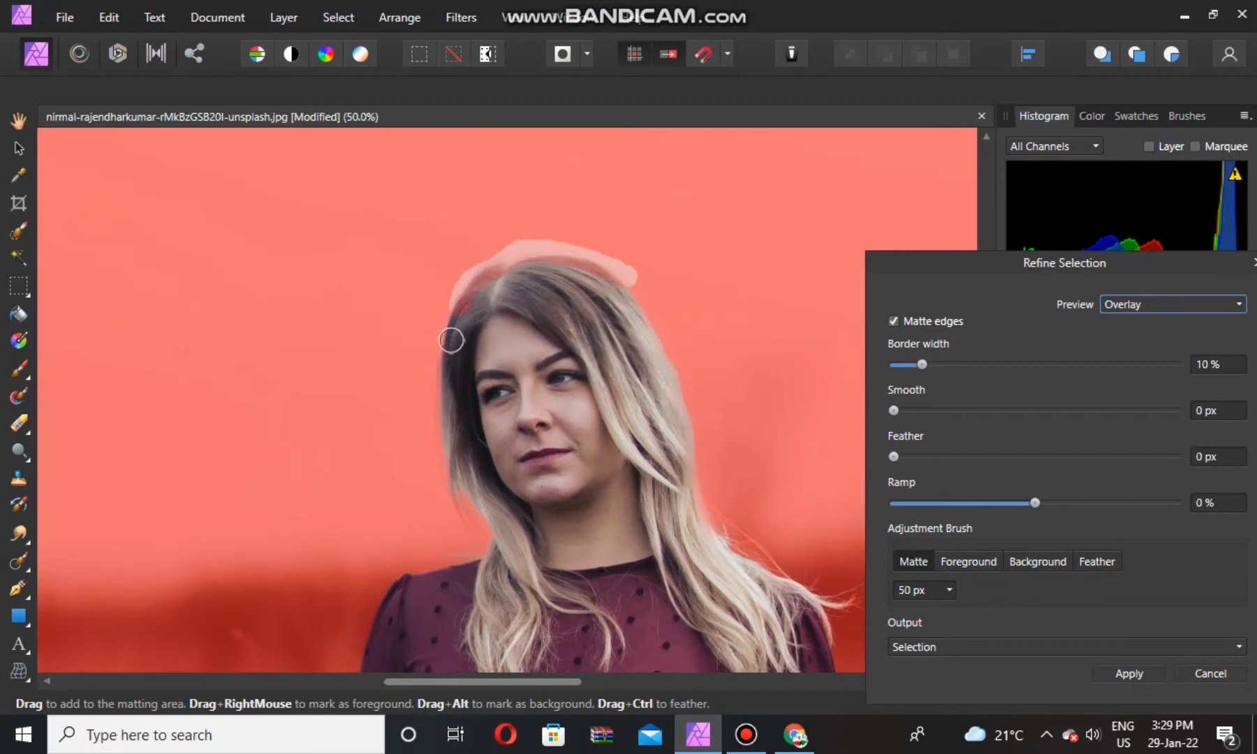
pyautogui.moveTo(453, 452); pyautogui.dragTo(478, 526)
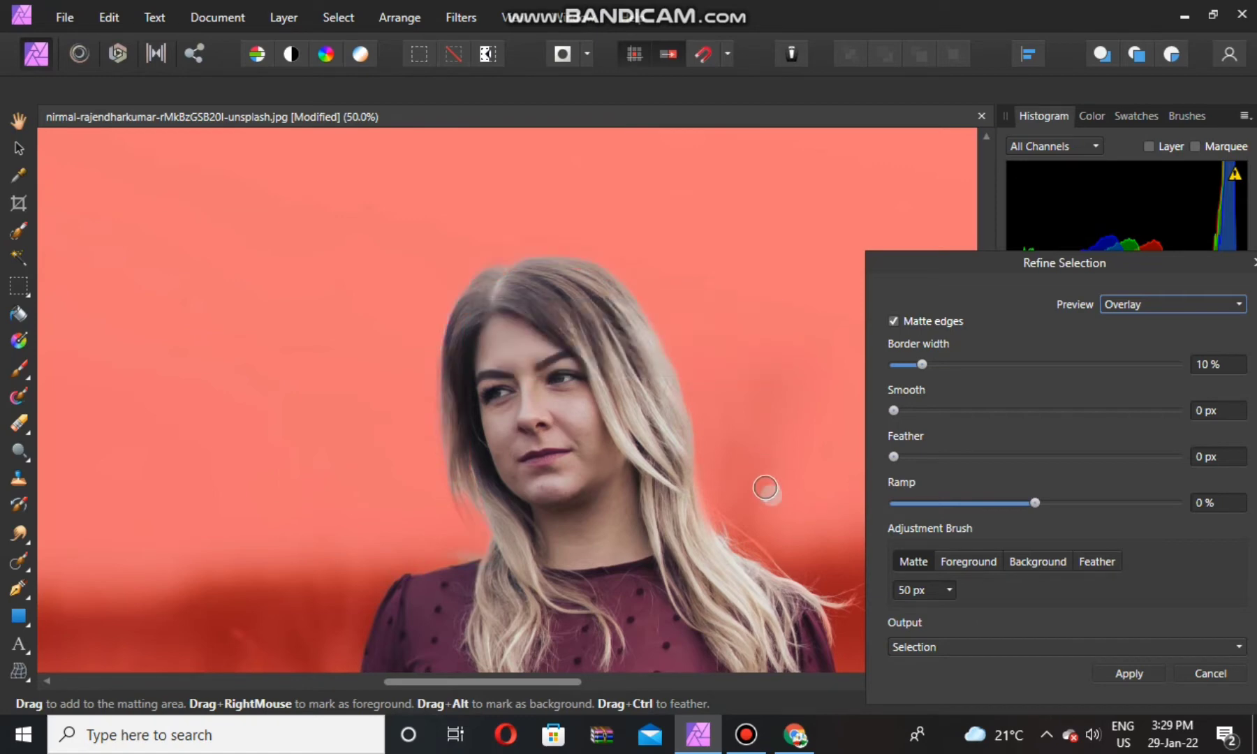
pyautogui.moveTo(763, 491)
pyautogui.mouseDown()
pyautogui.moveTo(655, 384)
pyautogui.moveTo(726, 497)
pyautogui.mouseUp()
pyautogui.moveTo(766, 552); pyautogui.dragTo(833, 599)
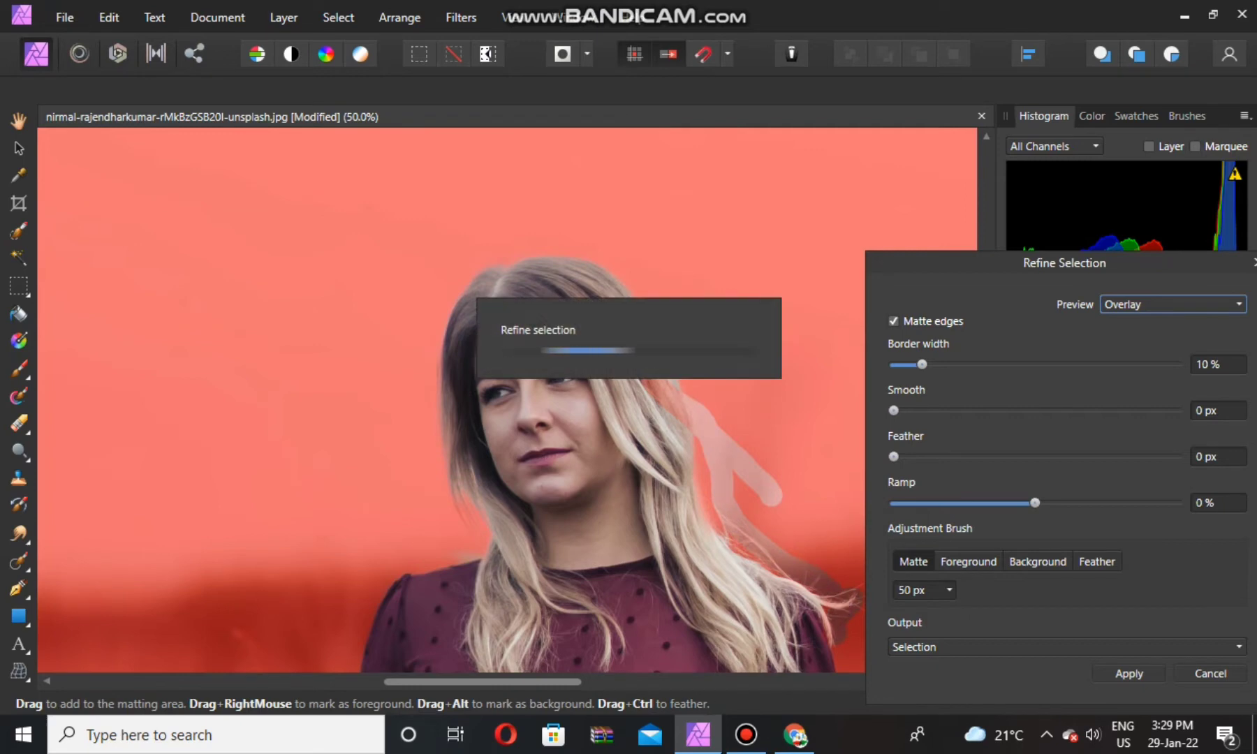
pyautogui.click(1154, 674)
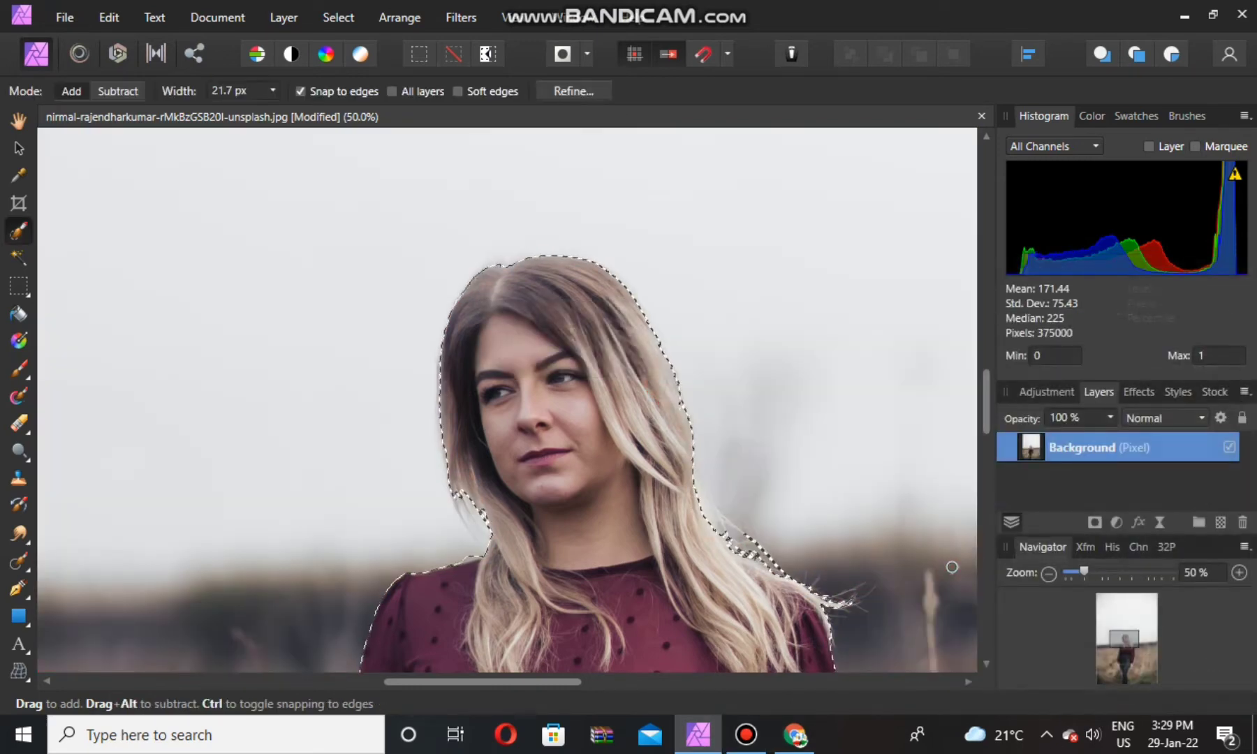
# Copy the selected woman onto her own layer, hide it, and show the original field photo
pyautogui.hotkey('ctrl', '-')
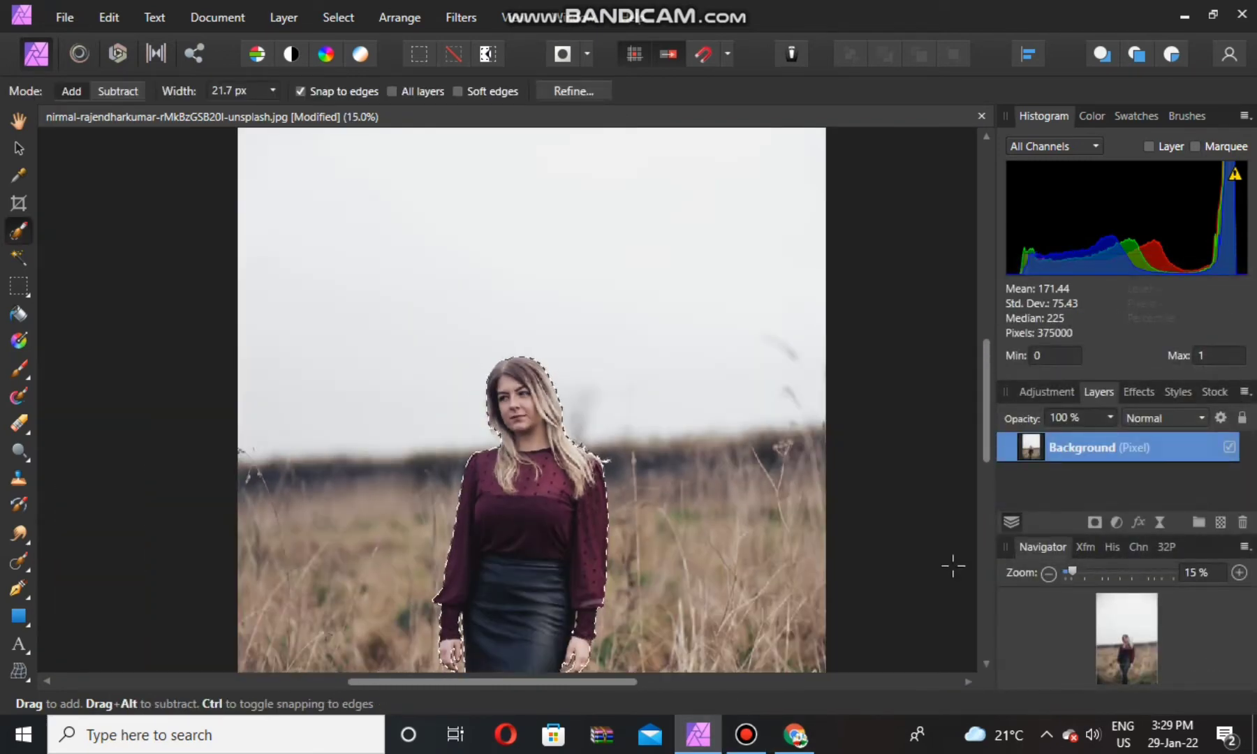
pyautogui.hotkey('ctrl', 'j')
pyautogui.click(1153, 477)
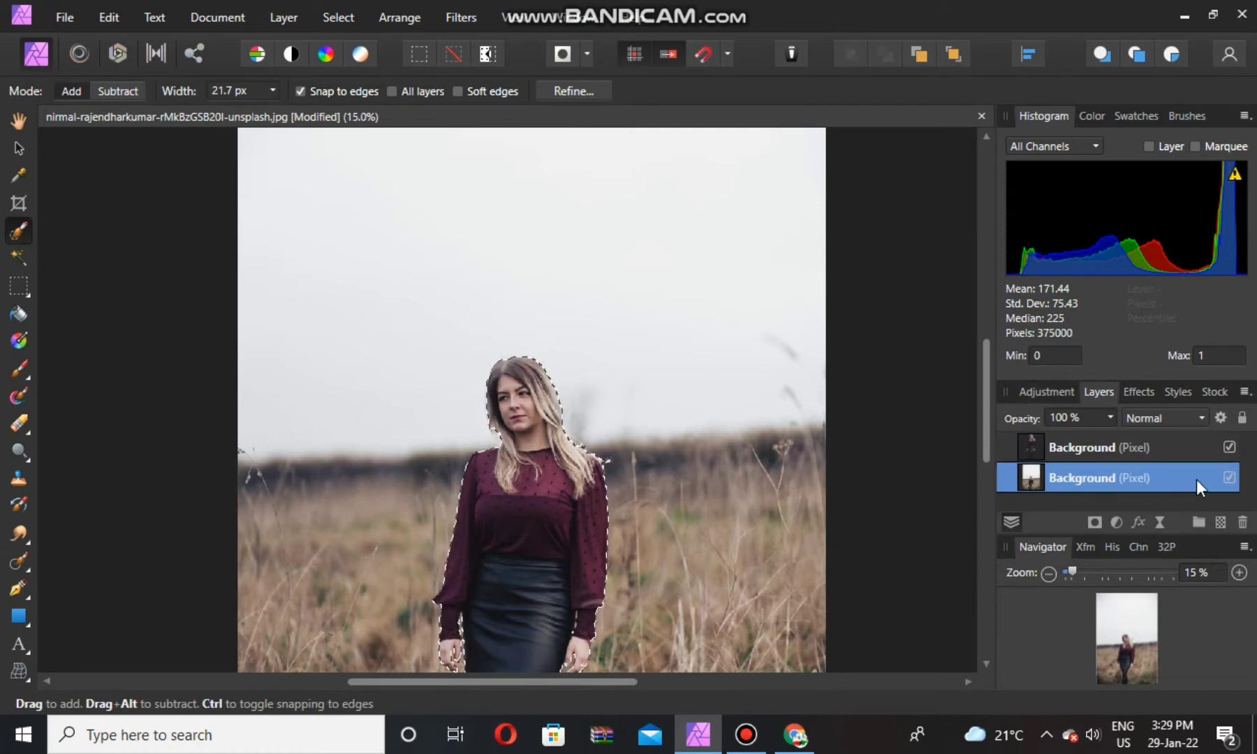
pyautogui.click(1229, 478)
pyautogui.scroll(-2, 698, 489)
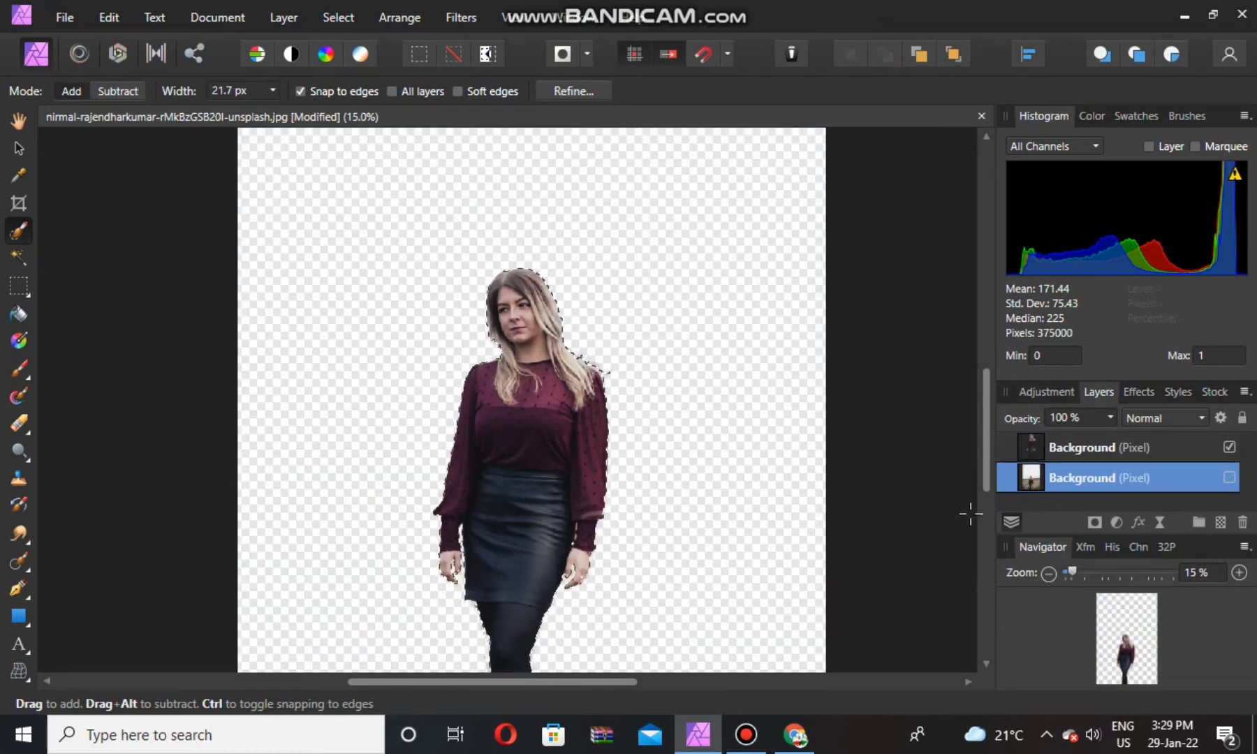
pyautogui.click(1229, 447)
pyautogui.click(1229, 478)
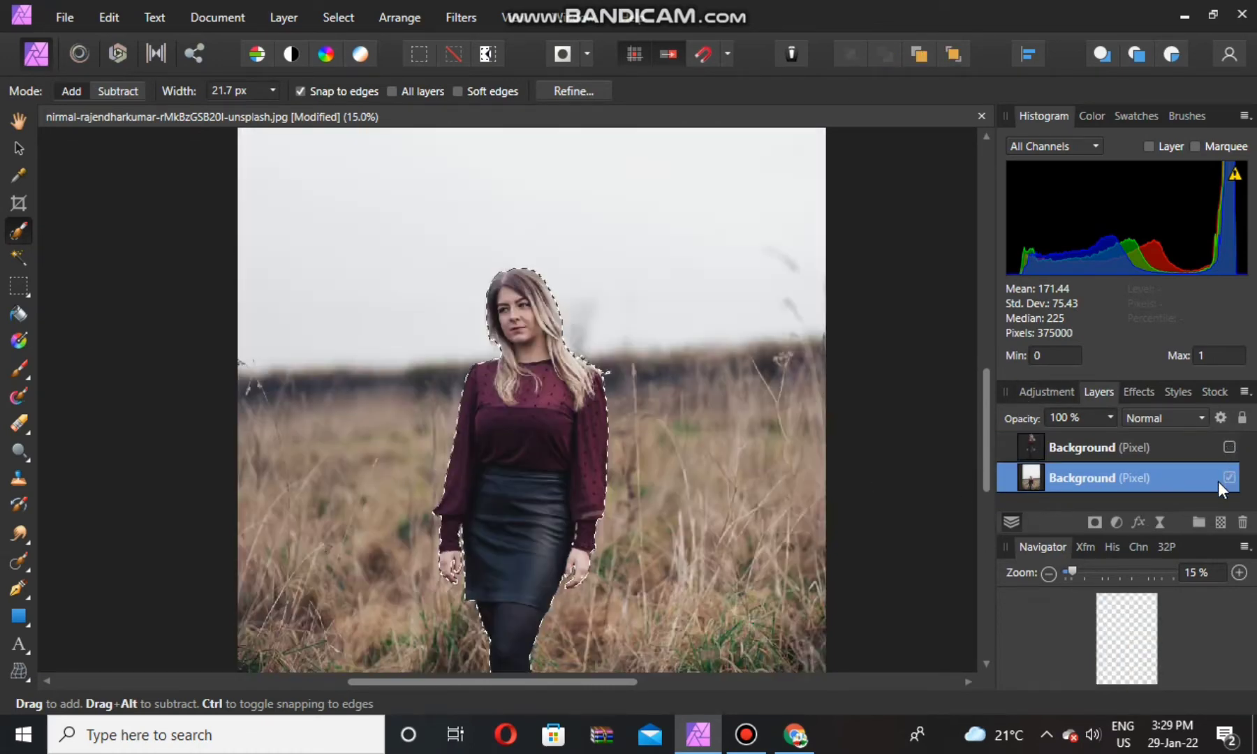
# Clear the selection around the woman and choose the Erase Brush
pyautogui.hotkey('ctrl', 'd')
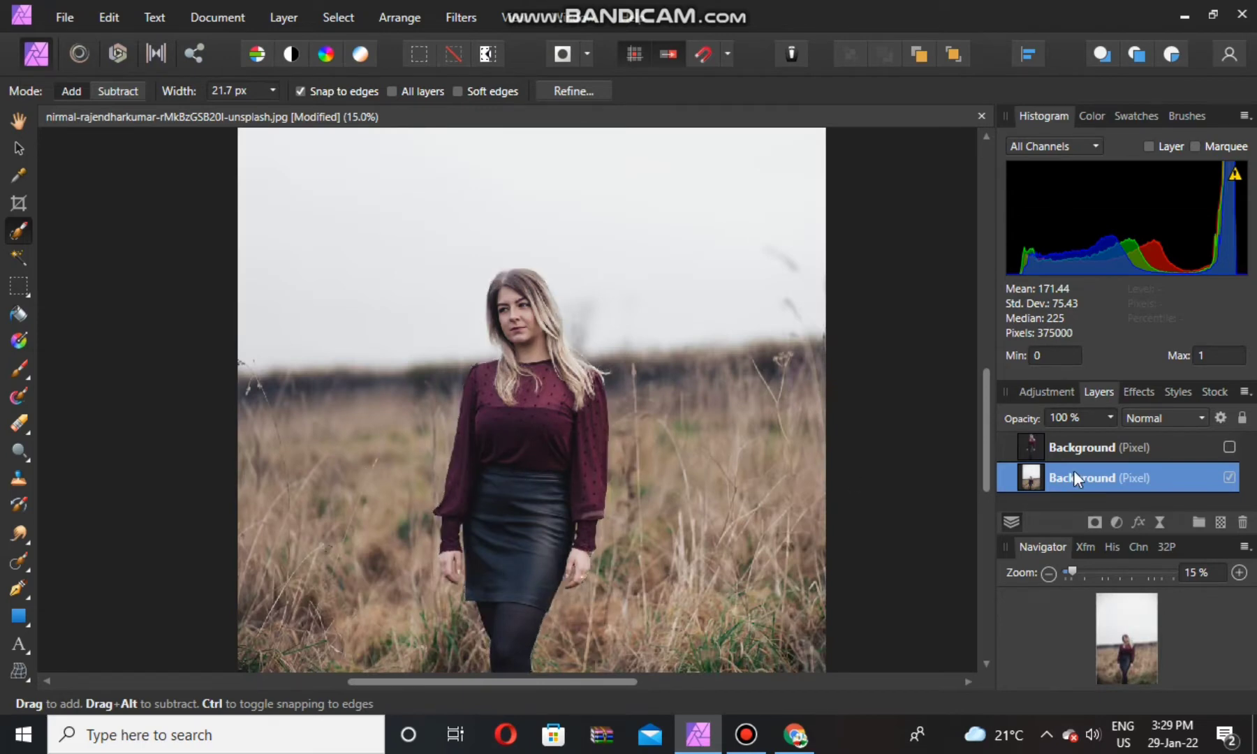
pyautogui.scroll(-2, 335, 384)
pyautogui.scroll(1, 222, 397)
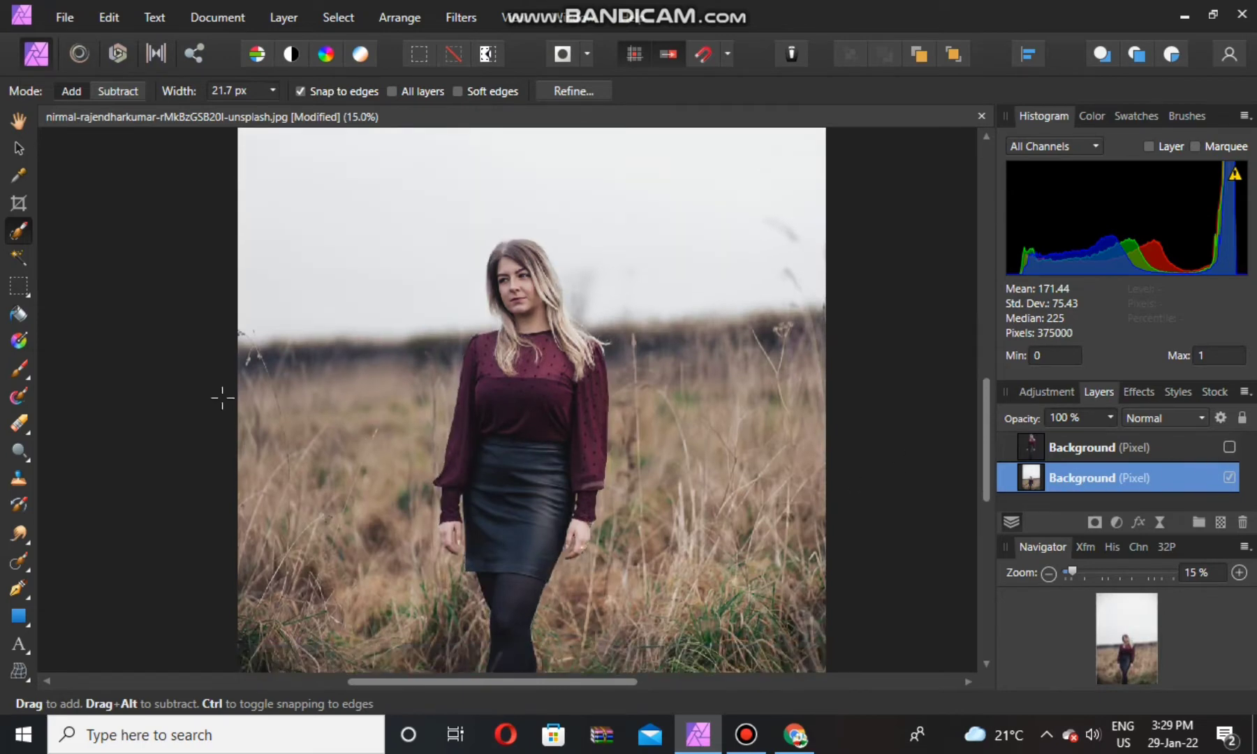
pyautogui.click(17, 424)
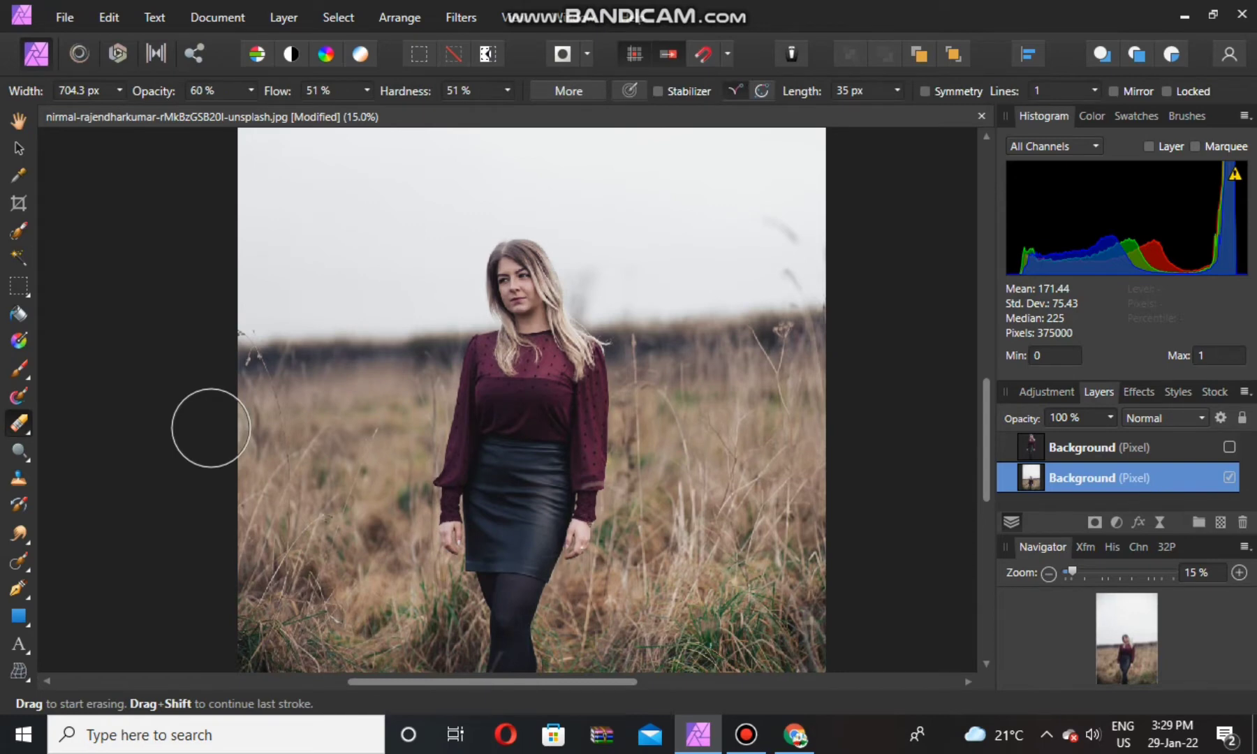
# Erase the sky and the woman's head above the horizon within a rectangular marquee
pyautogui.hotkey('ctrl', '-')
pyautogui.scroll(3, 301, 448)
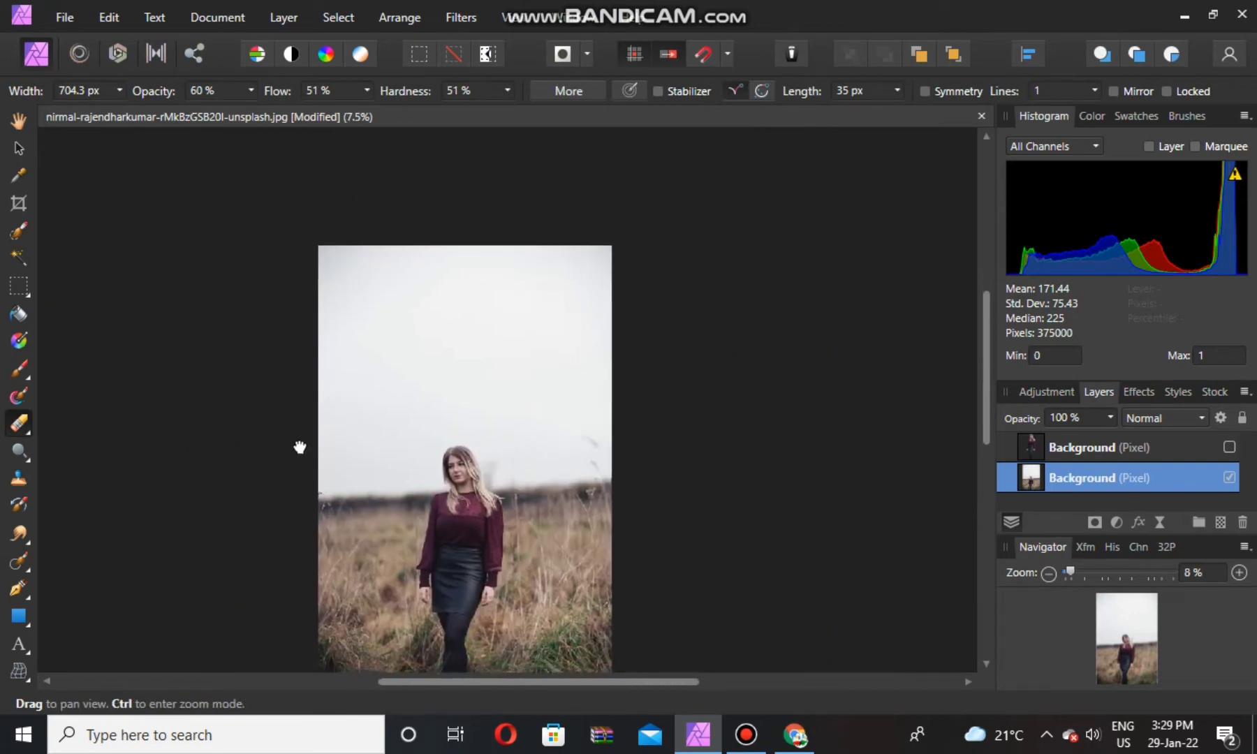
pyautogui.click(16, 285)
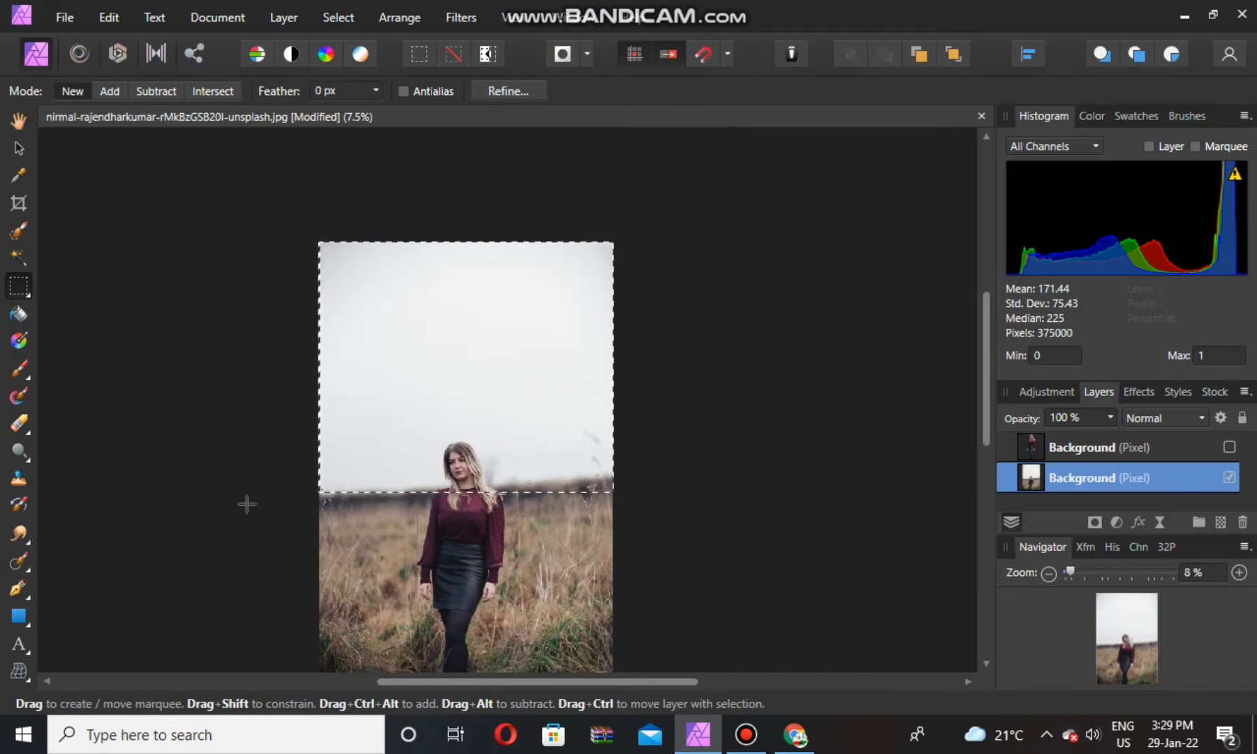
pyautogui.click(11, 426)
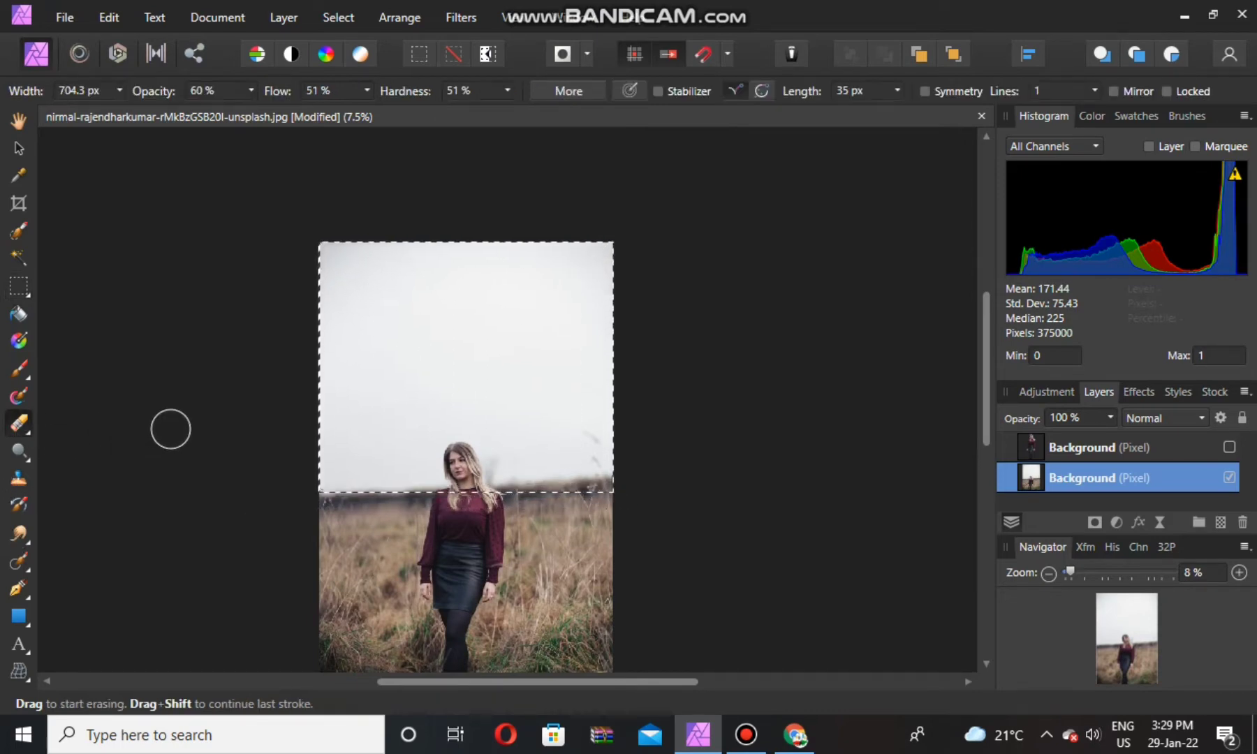
pyautogui.moveTo(326, 418)
pyautogui.mouseDown()
pyautogui.moveTo(388, 477)
pyautogui.moveTo(307, 494)
pyautogui.moveTo(570, 468)
pyautogui.mouseUp()
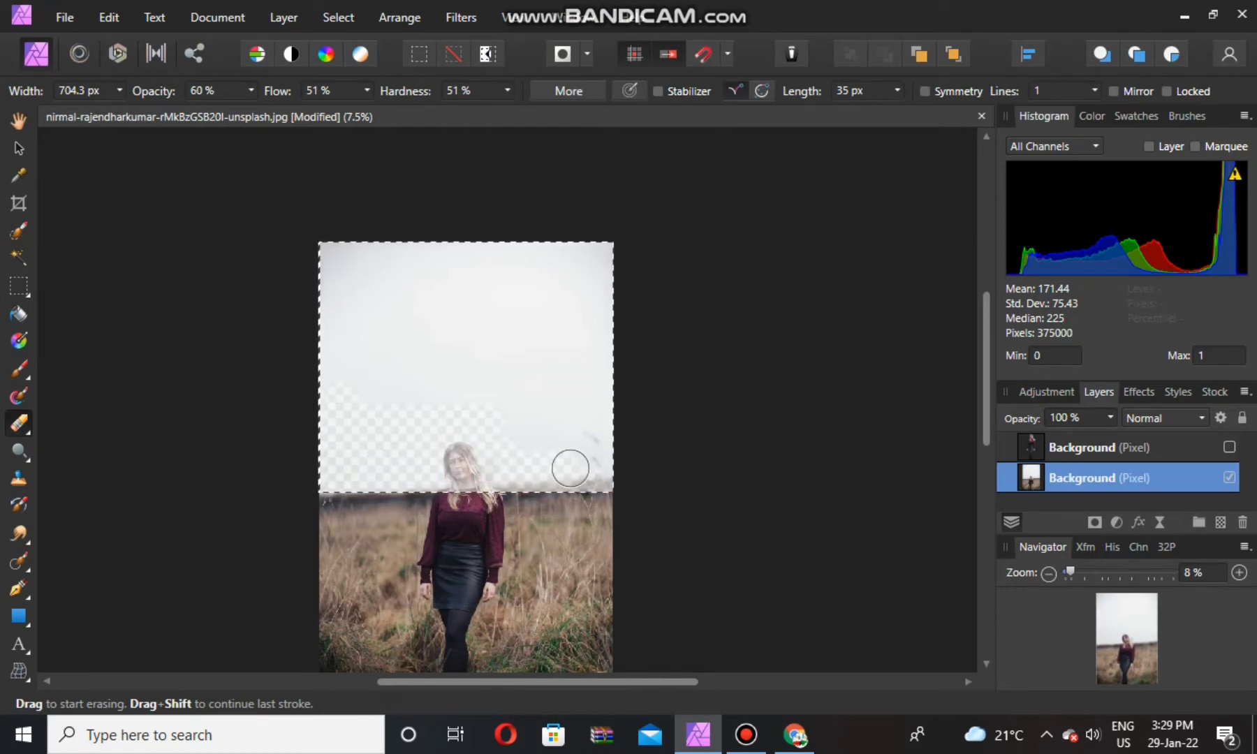
pyautogui.moveTo(364, 436)
pyautogui.mouseDown()
pyautogui.moveTo(632, 373)
pyautogui.moveTo(426, 311)
pyautogui.moveTo(630, 294)
pyautogui.moveTo(342, 267)
pyautogui.moveTo(561, 248)
pyautogui.moveTo(398, 247)
pyautogui.moveTo(399, 305)
pyautogui.moveTo(445, 218)
pyautogui.mouseUp()
pyautogui.moveTo(419, 373)
pyautogui.mouseDown()
pyautogui.moveTo(494, 388)
pyautogui.moveTo(471, 379)
pyautogui.moveTo(640, 364)
pyautogui.moveTo(581, 378)
pyautogui.mouseUp()
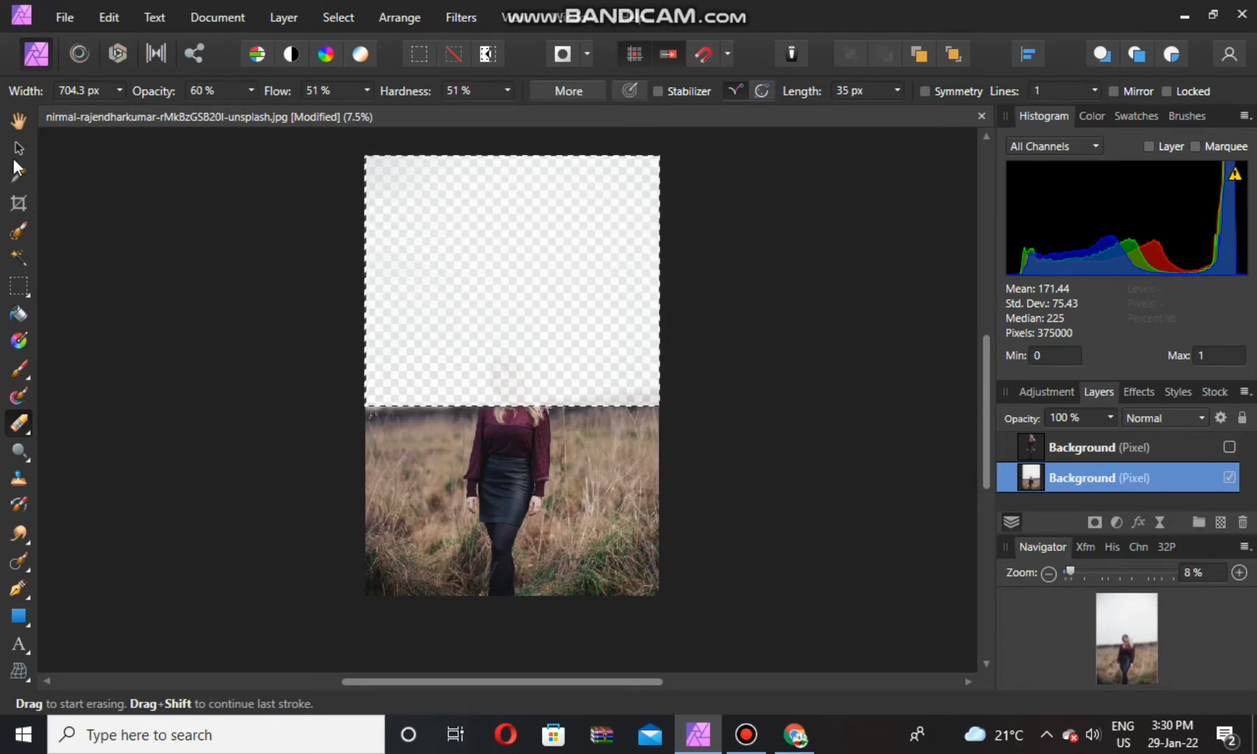
pyautogui.press('v')
pyautogui.moveTo(283, 415); pyautogui.dragTo(275, 435)
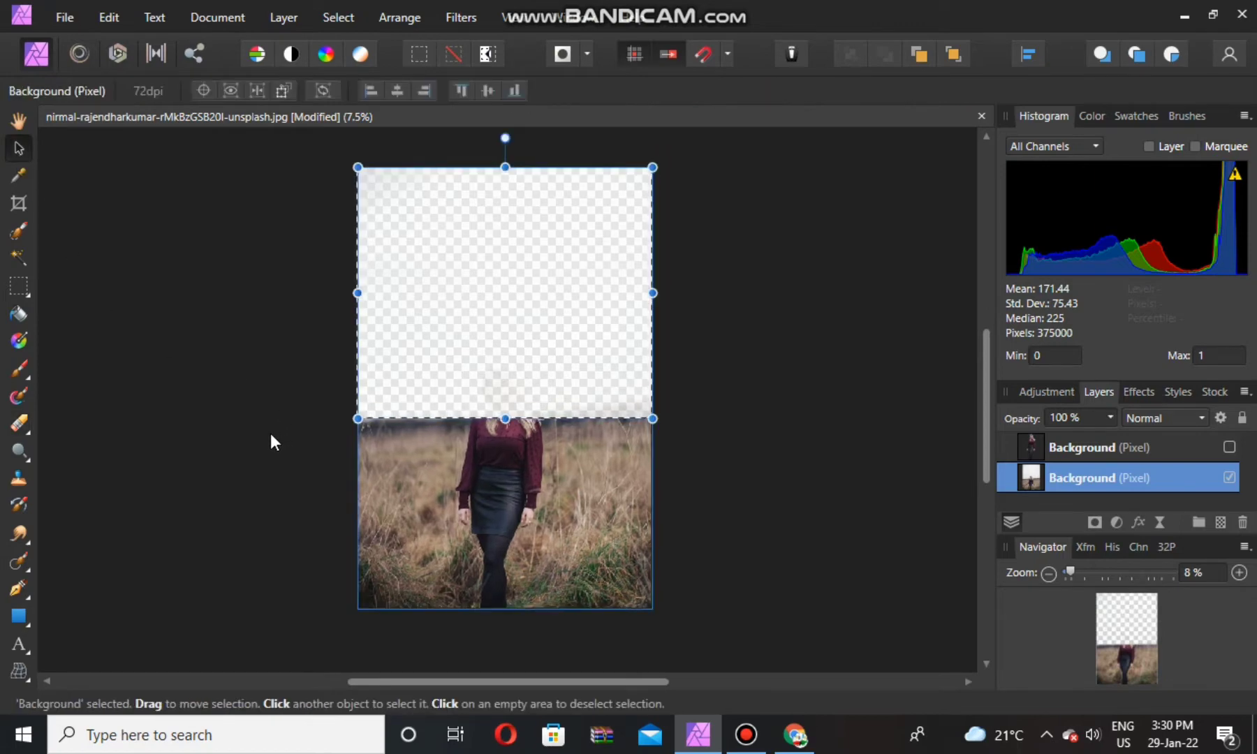
# Inpaint the woman's left and right sides out of the field photo, leaving only grass
pyautogui.click(17, 566)
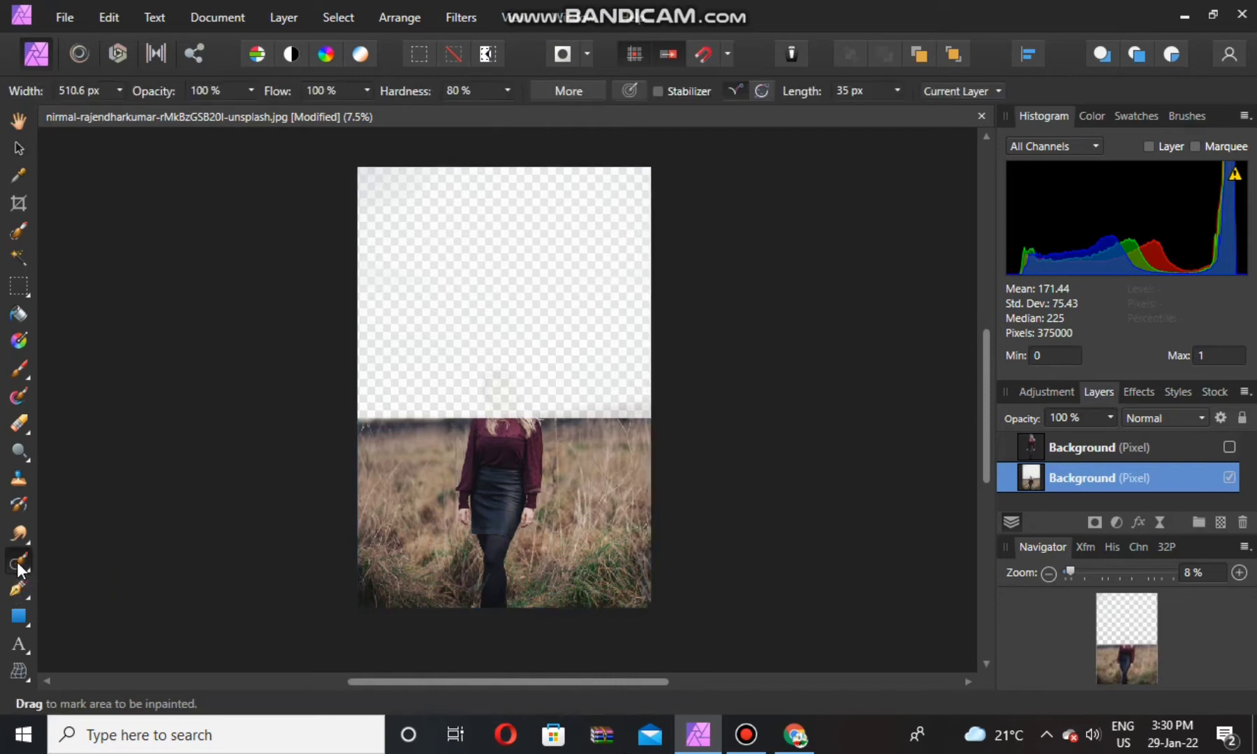
pyautogui.moveTo(478, 456); pyautogui.dragTo(496, 611)
pyautogui.moveTo(519, 524)
pyautogui.mouseDown()
pyautogui.moveTo(539, 456)
pyautogui.moveTo(506, 494)
pyautogui.mouseUp()
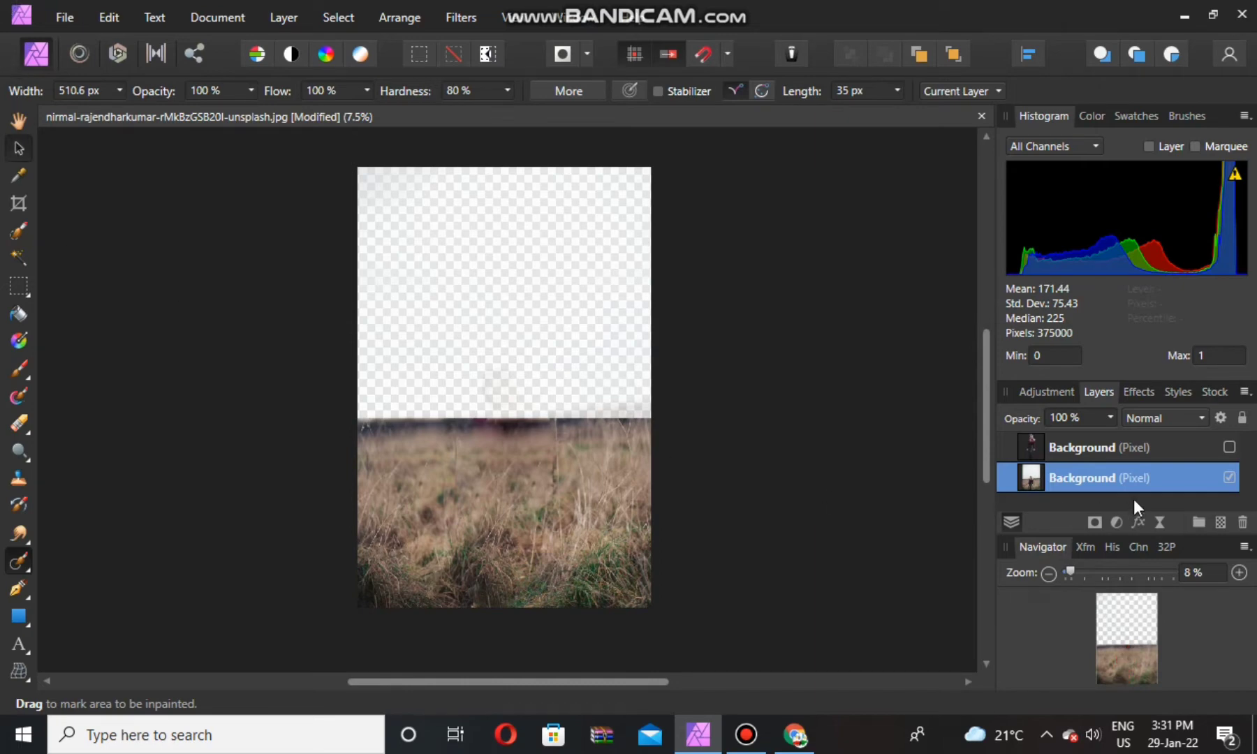
pyautogui.press('v')
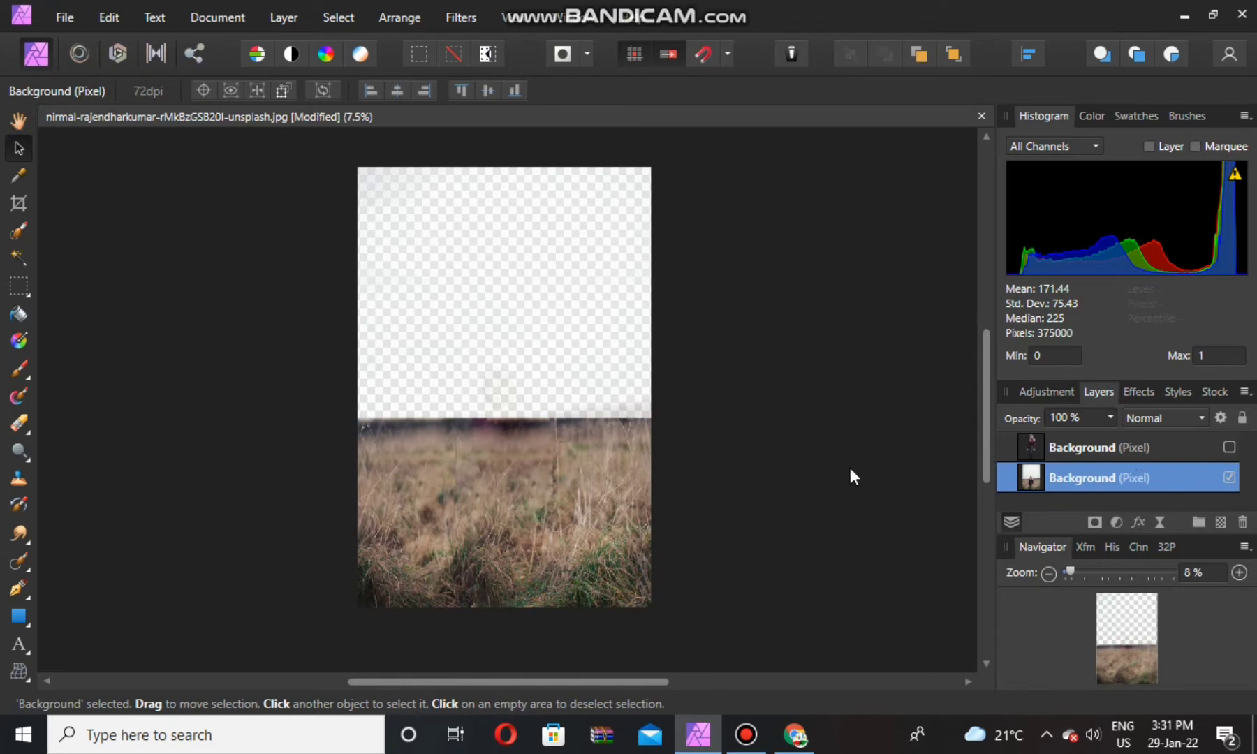
# Show the cut-out woman layer again, scale her up and nudge her up and right
pyautogui.click(1230, 448)
pyautogui.scroll(-1, 718, 437)
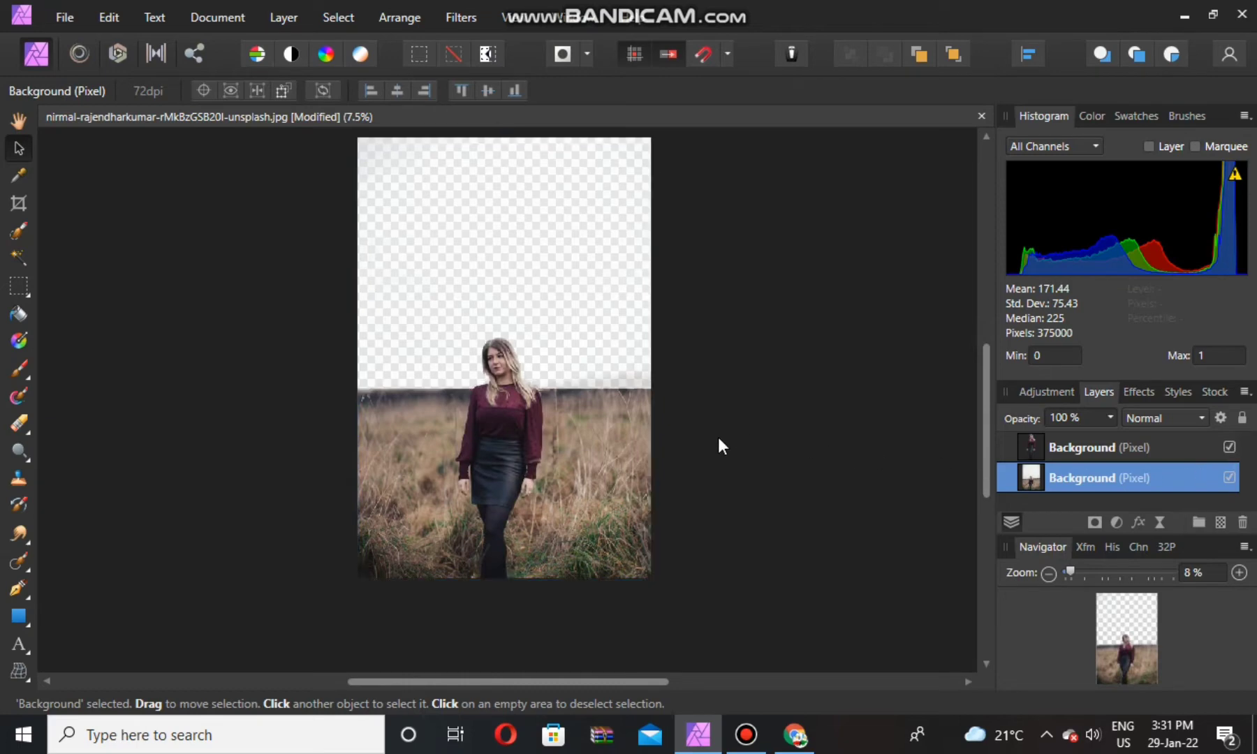
pyautogui.scroll(2, 718, 430)
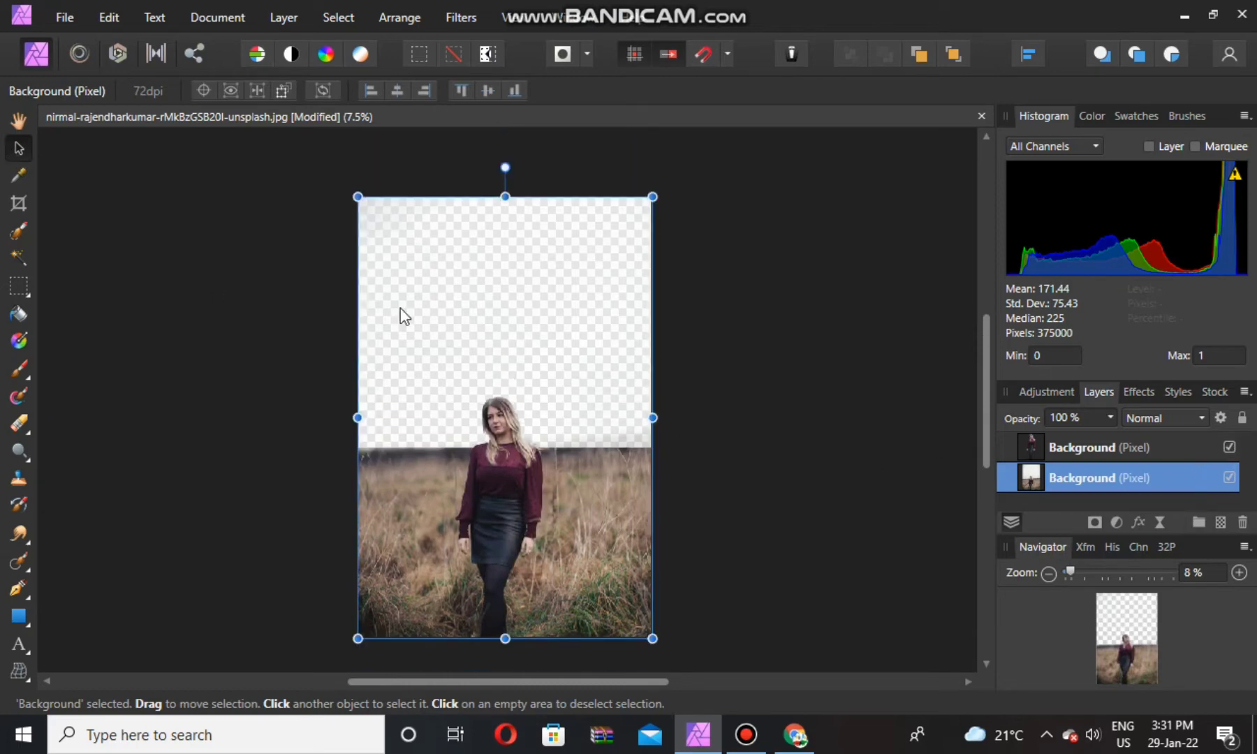
pyautogui.click(505, 464)
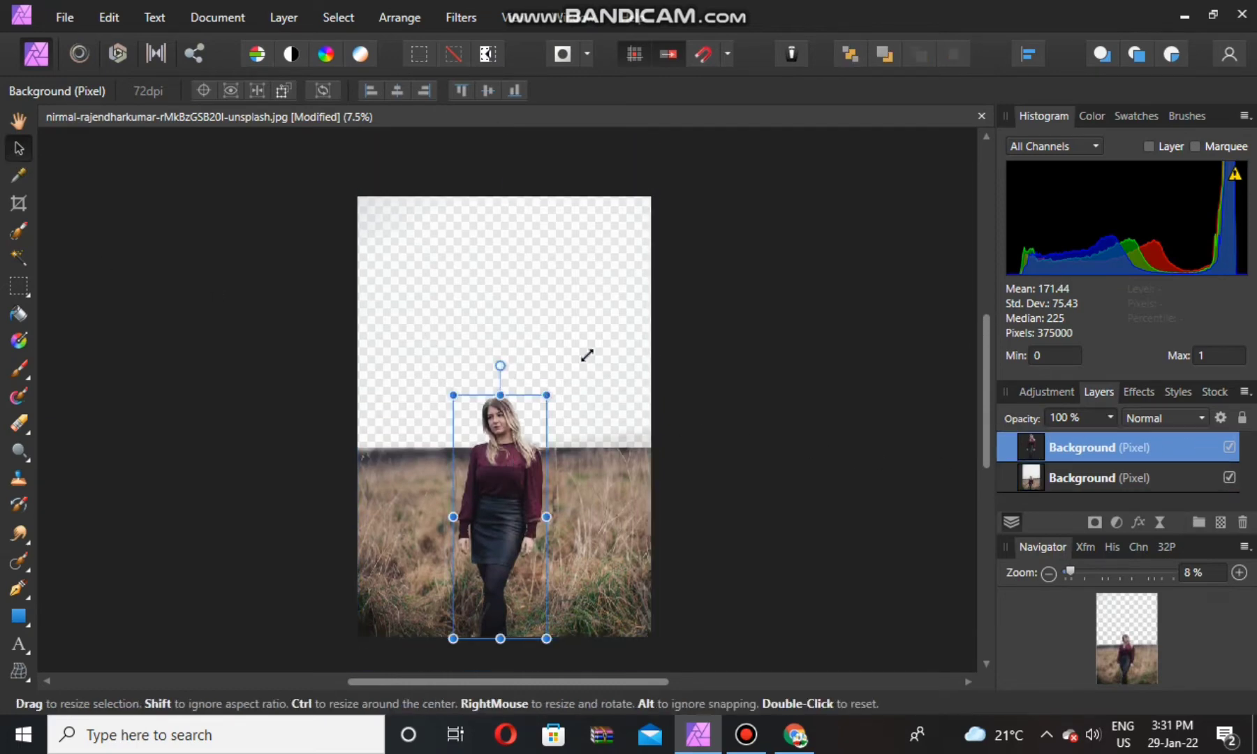
pyautogui.moveTo(547, 394); pyautogui.dragTo(571, 331)
pyautogui.moveTo(490, 403); pyautogui.dragTo(493, 395)
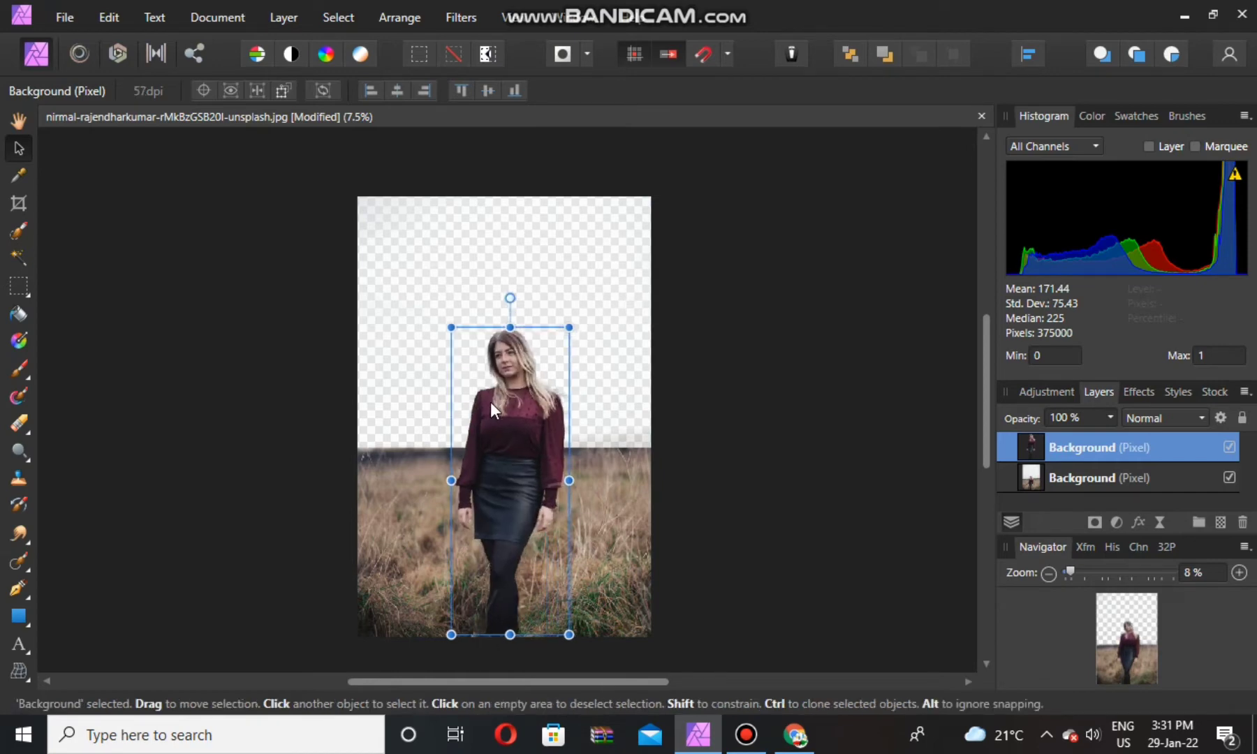
# Move the field background layer lower in the frame and deselect all layers
pyautogui.click(616, 529)
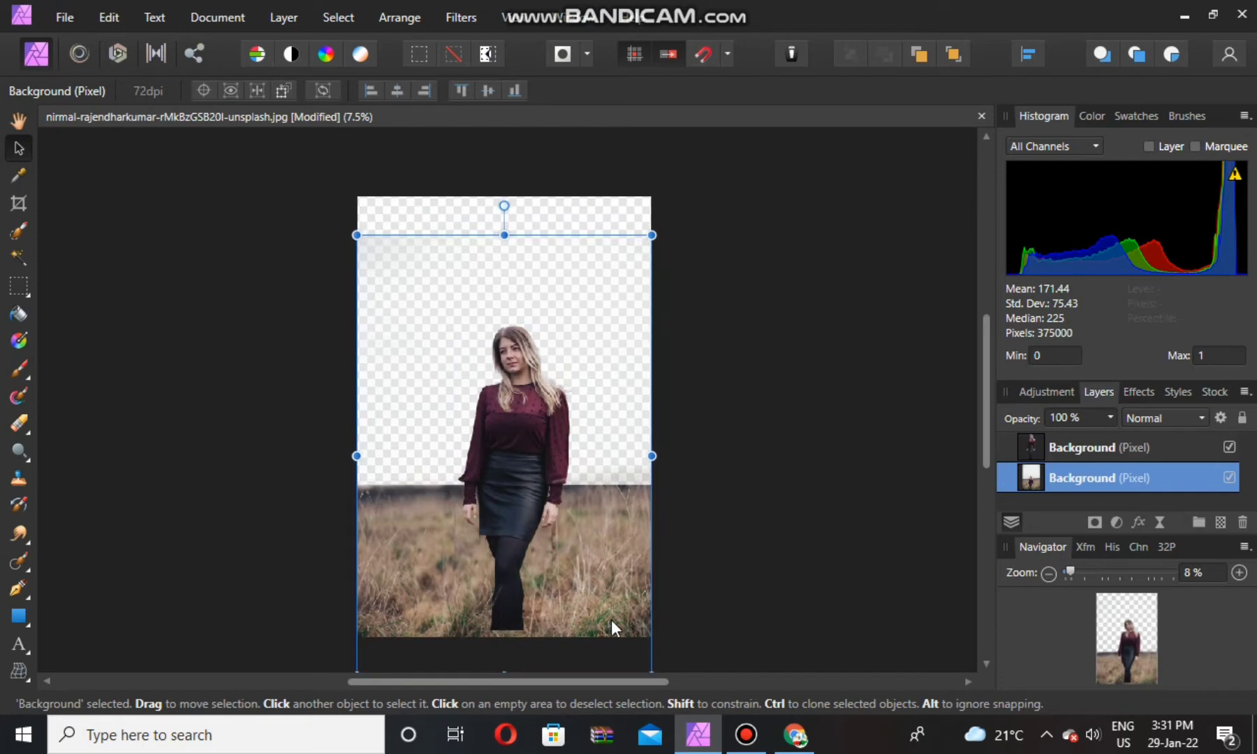
pyautogui.moveTo(617, 597); pyautogui.dragTo(615, 636)
pyautogui.click(824, 557)
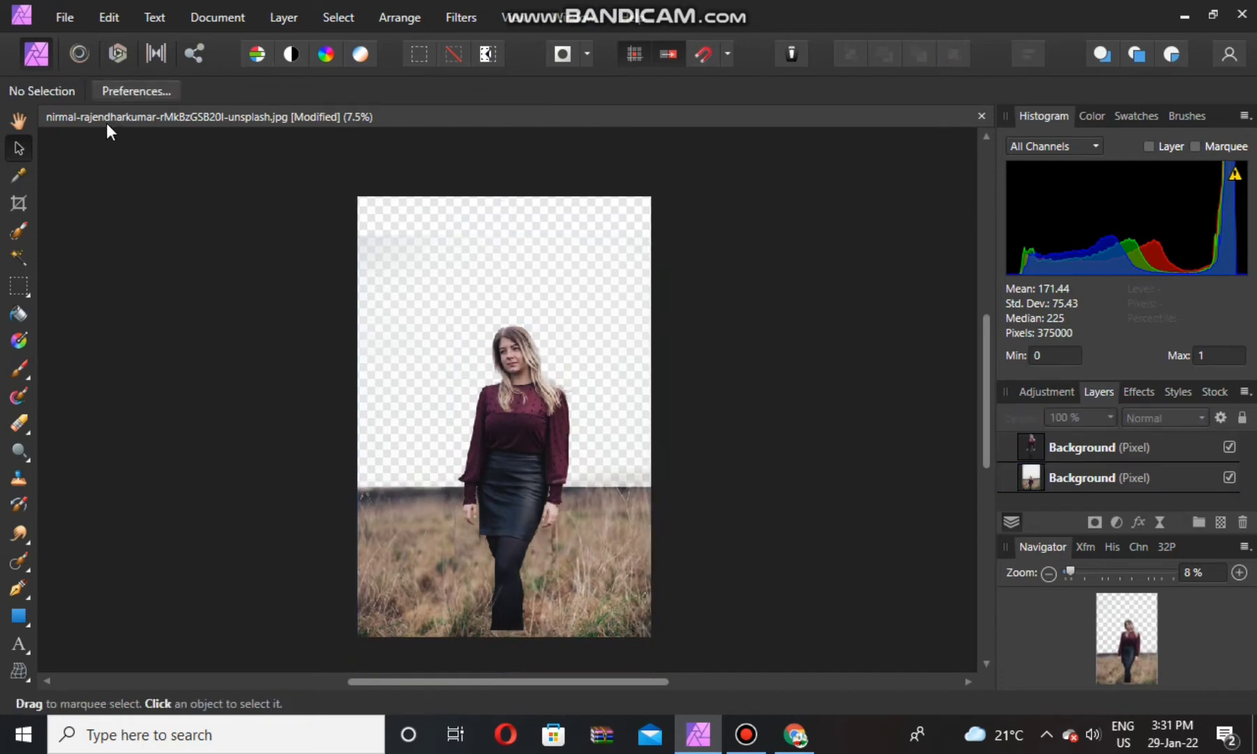
# Choose benjamin-blyth-nlb-WA4XKAM-unsplash.jpg from Downloads with File > Place
pyautogui.click(53, 23)
pyautogui.click(106, 440)
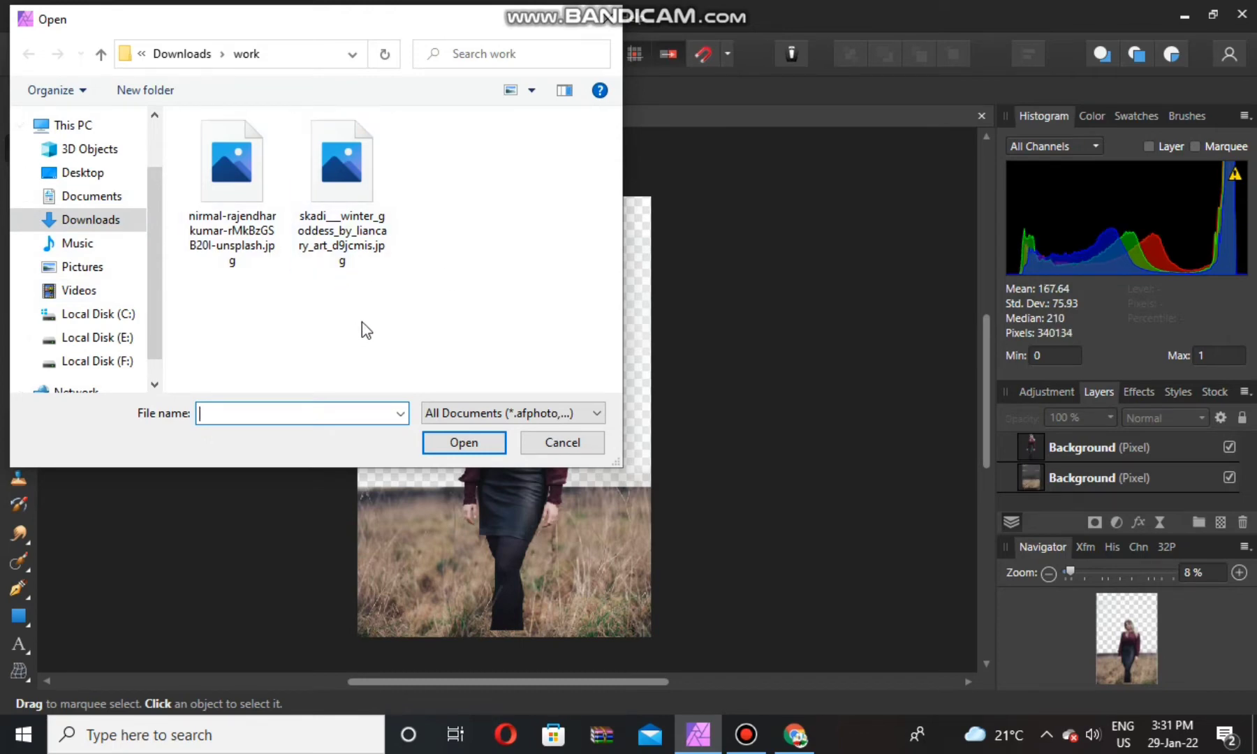
pyautogui.click(474, 419)
pyautogui.click(89, 222)
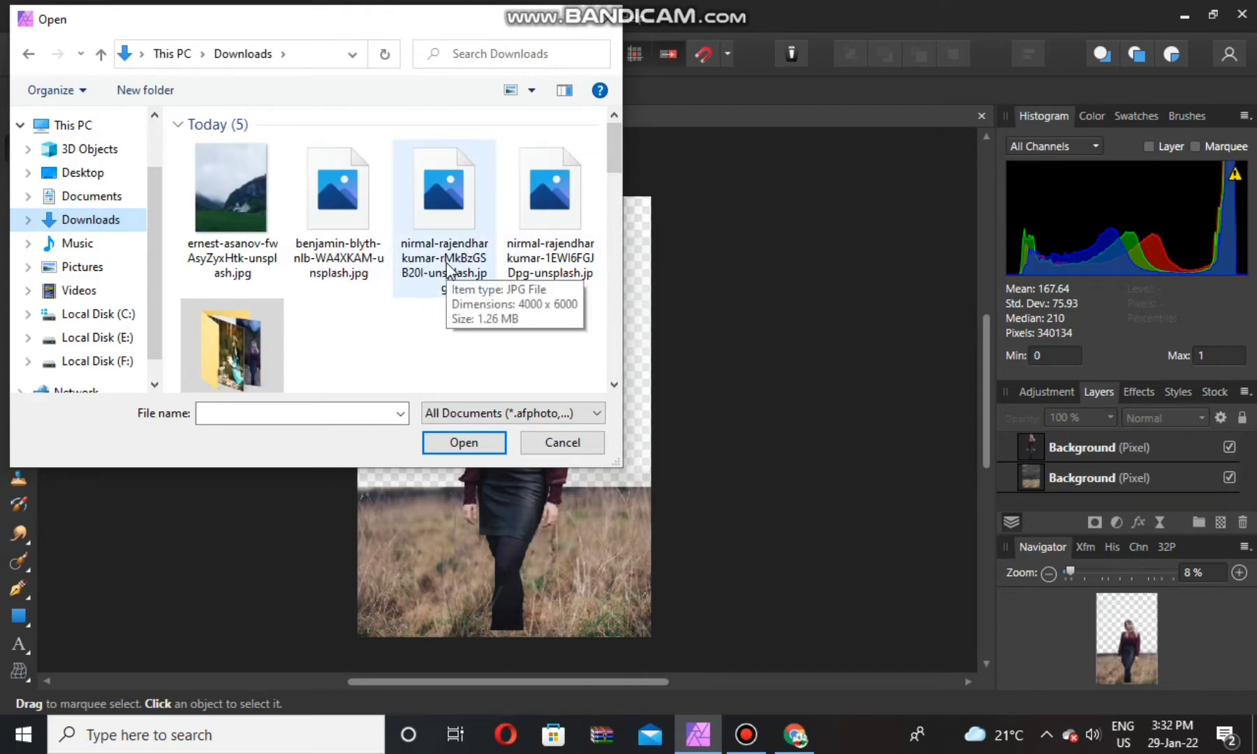
pyautogui.click(365, 247)
pyautogui.click(440, 436)
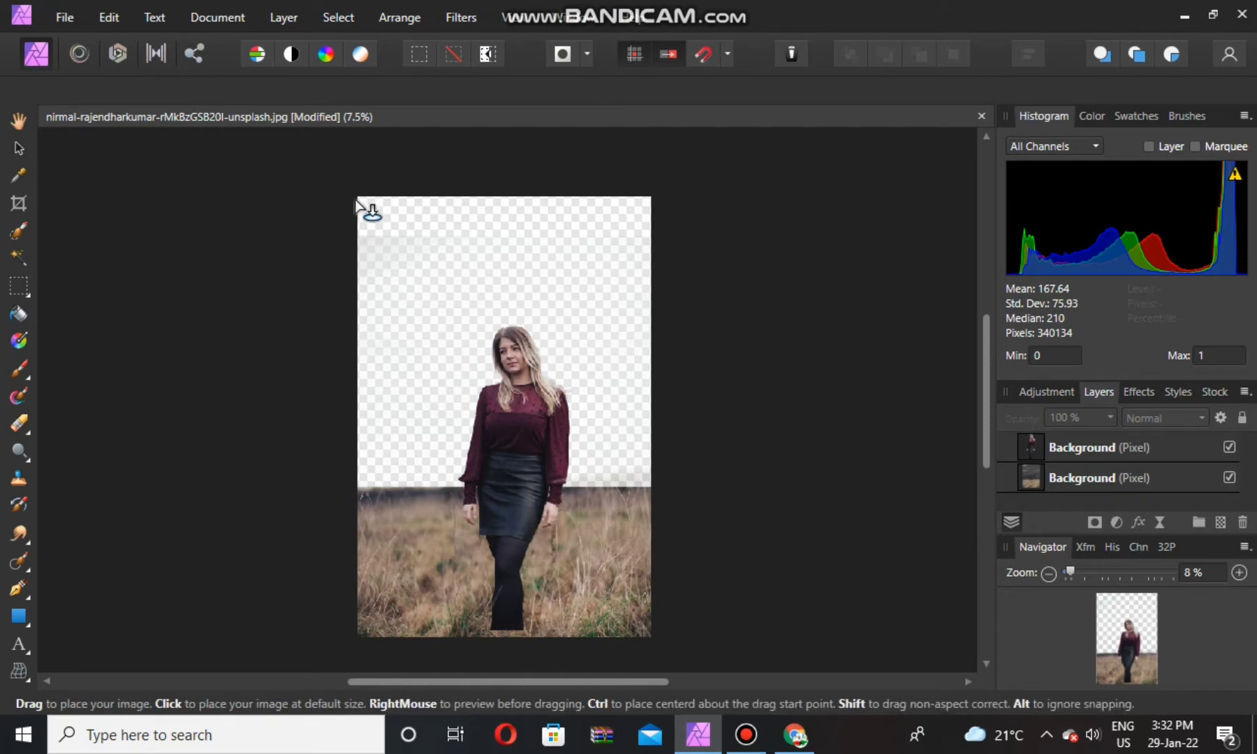
# Place the mountain-lake photo across the canvas and move it upward
pyautogui.moveTo(357, 197)
pyautogui.mouseDown()
pyautogui.moveTo(500, 447)
pyautogui.moveTo(698, 618)
pyautogui.mouseUp()
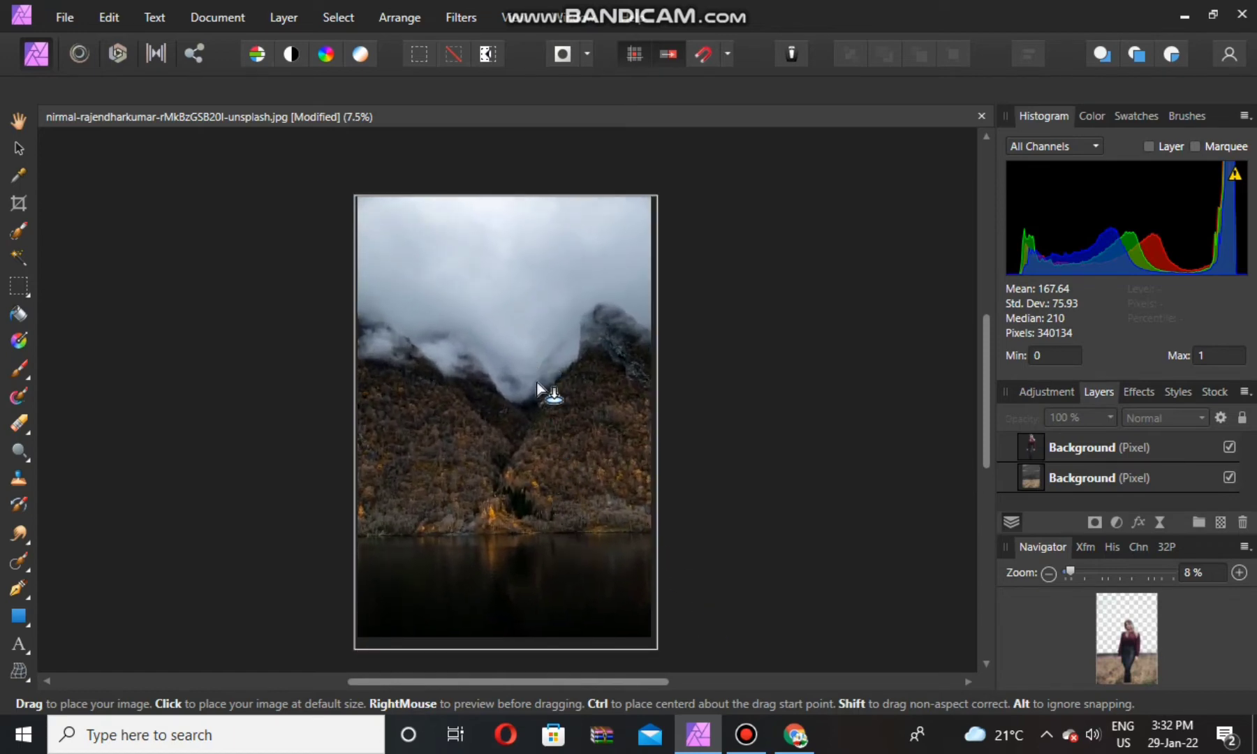
pyautogui.click(19, 148)
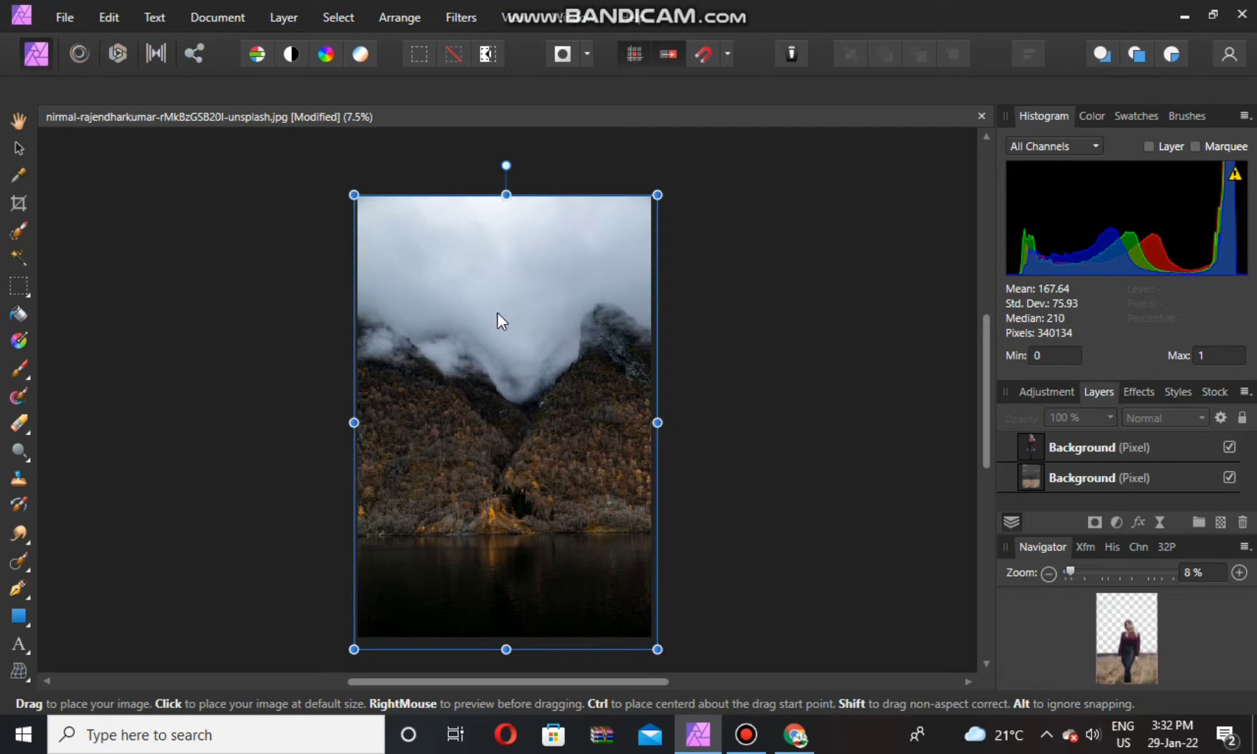
pyautogui.moveTo(530, 573)
pyautogui.mouseDown()
pyautogui.moveTo(505, 273)
pyautogui.moveTo(533, 457)
pyautogui.mouseUp()
# Clip the mountain image into the woman layer, then undo it and release the clipping
pyautogui.doubleClick(1121, 449)
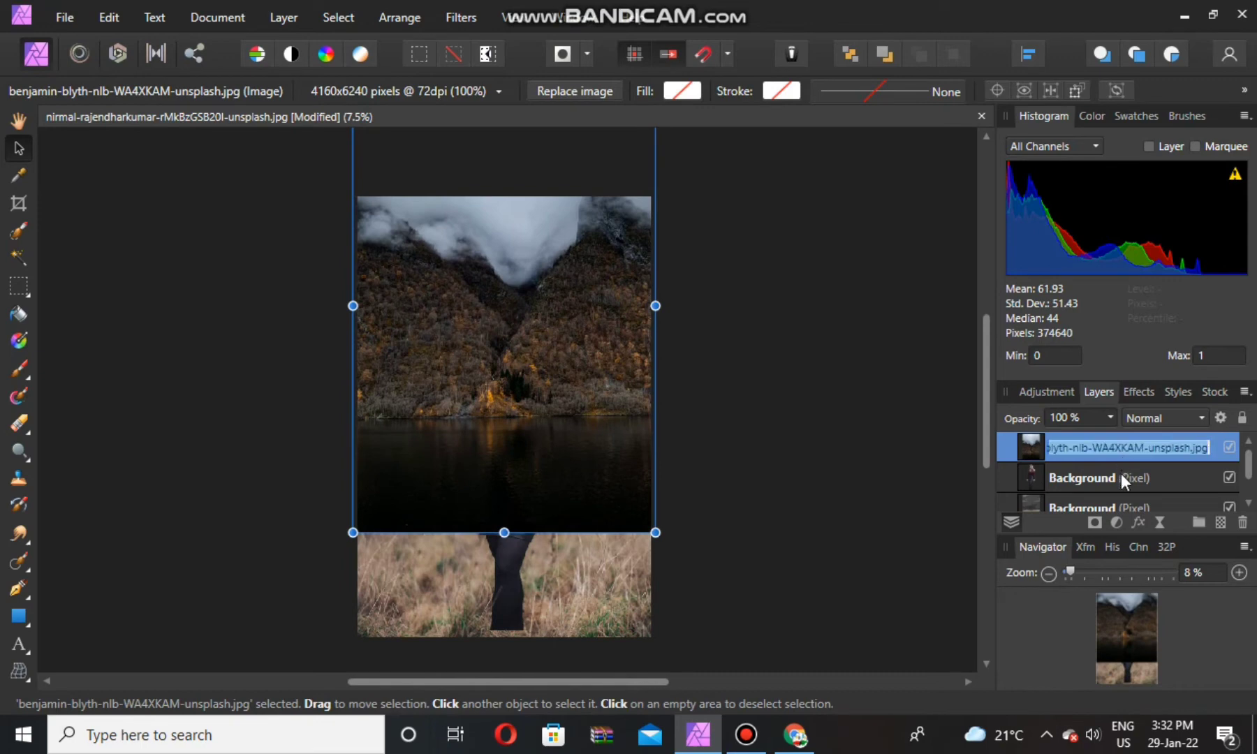
pyautogui.moveTo(1093, 448); pyautogui.dragTo(1100, 476)
pyautogui.click(1100, 475)
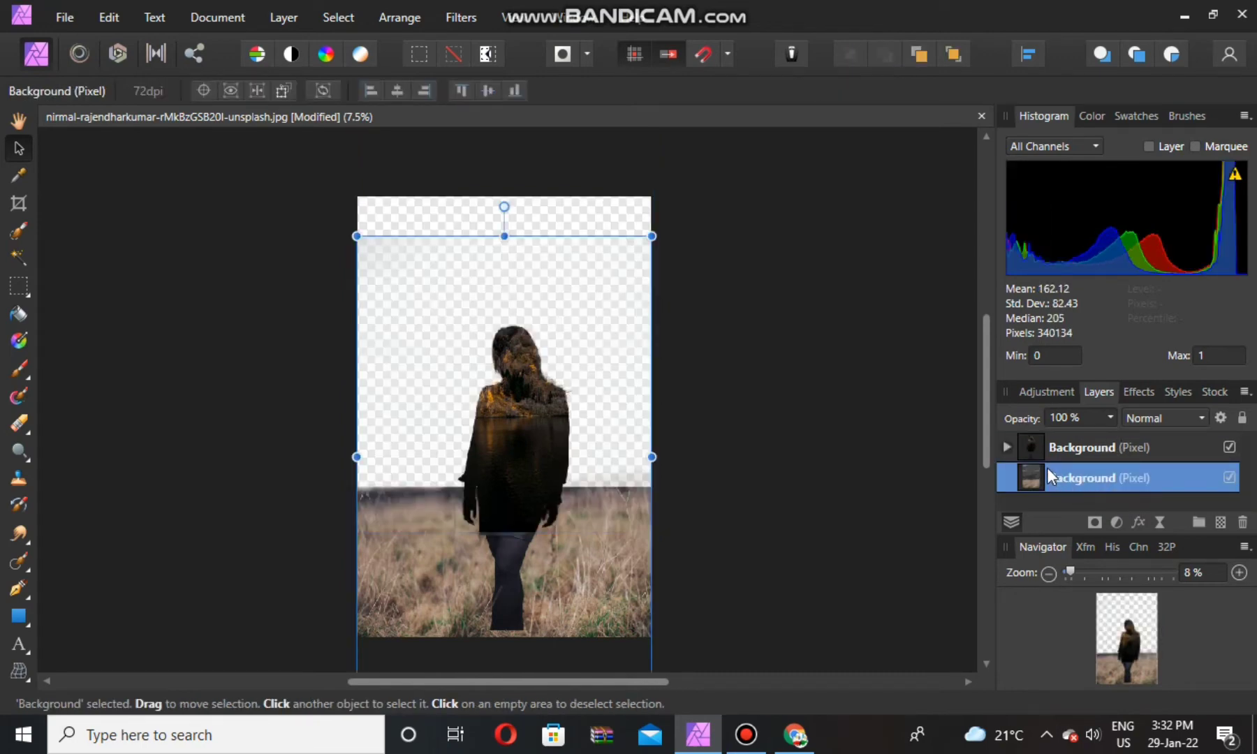
pyautogui.click(1169, 462)
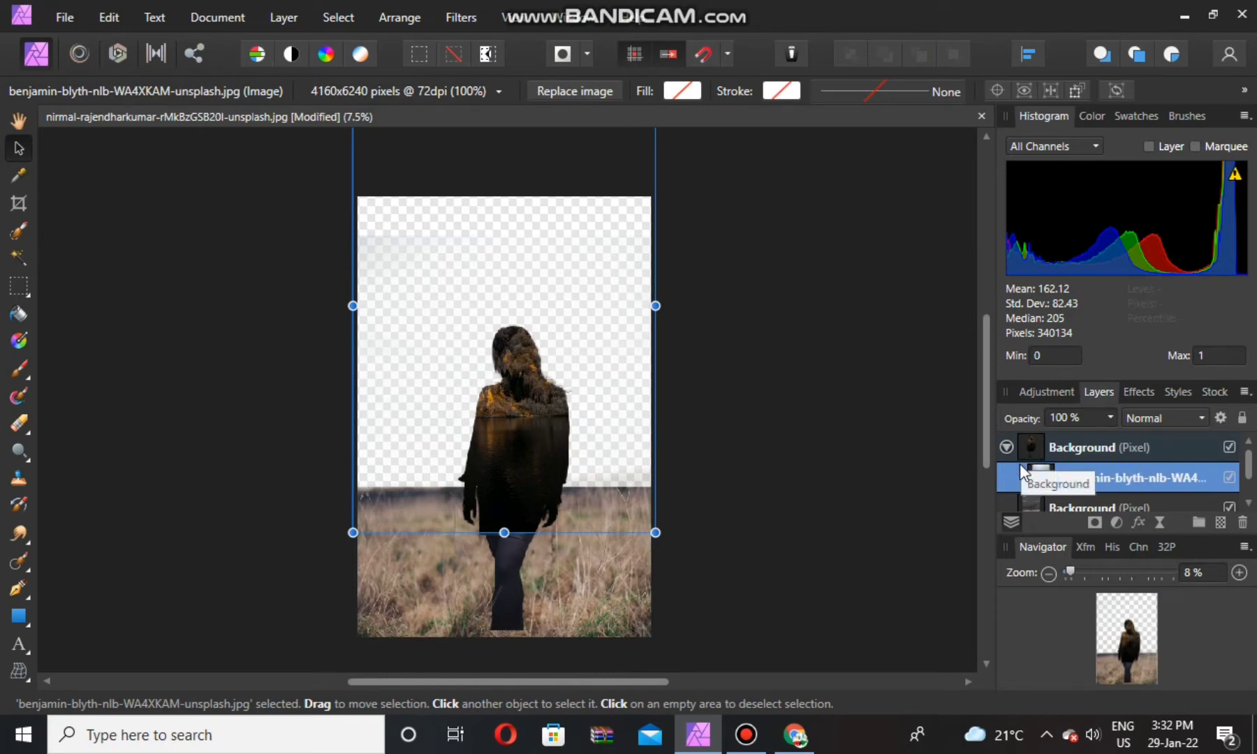
pyautogui.click(1007, 447)
pyautogui.hotkey('ctrl', 'z')
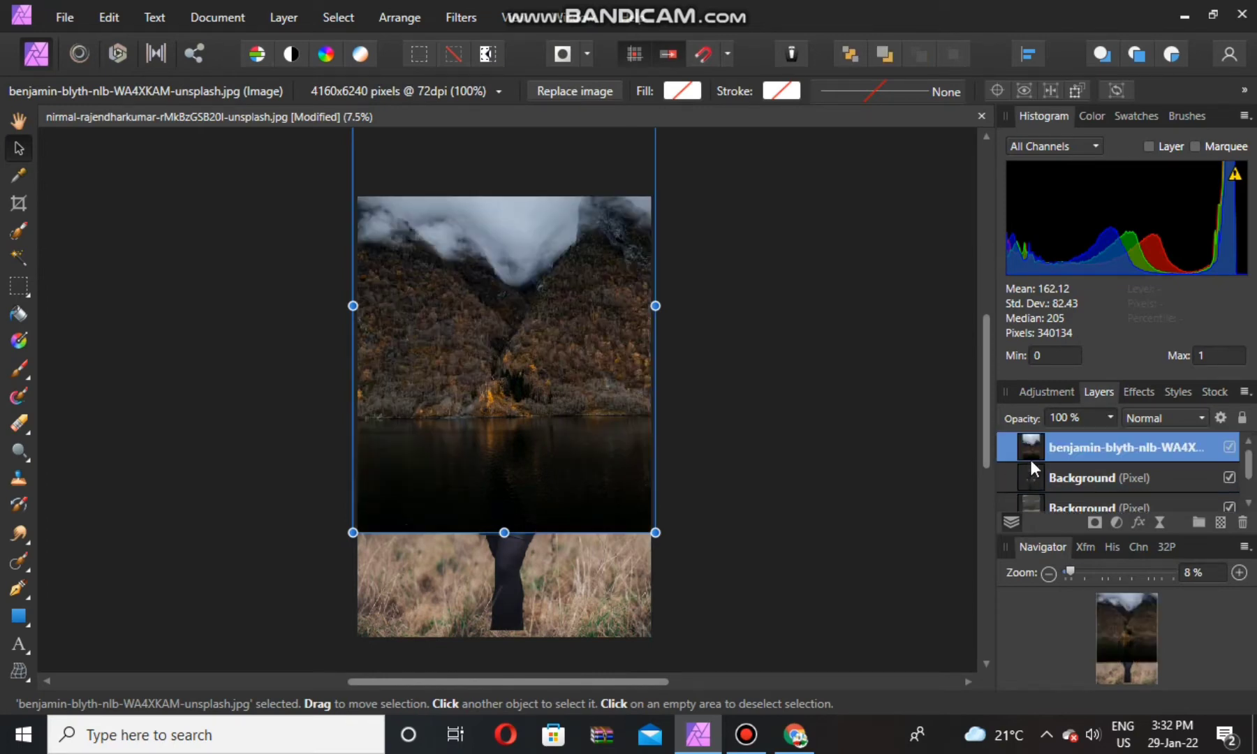
pyautogui.click(1054, 472)
# Stack the woman's layer above the lake backdrop, select the backdrop, and choose the Erase Brush
pyautogui.moveTo(1096, 430); pyautogui.dragTo(1093, 437)
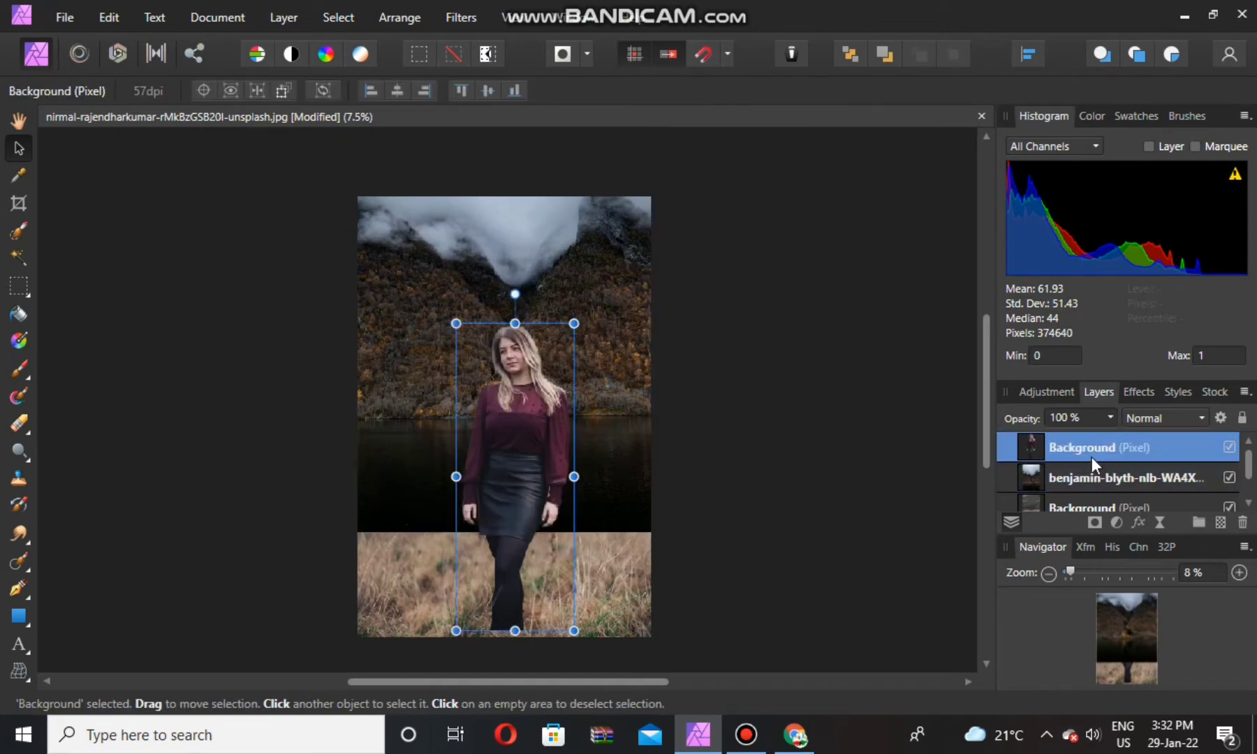
pyautogui.click(684, 449)
pyautogui.click(574, 419)
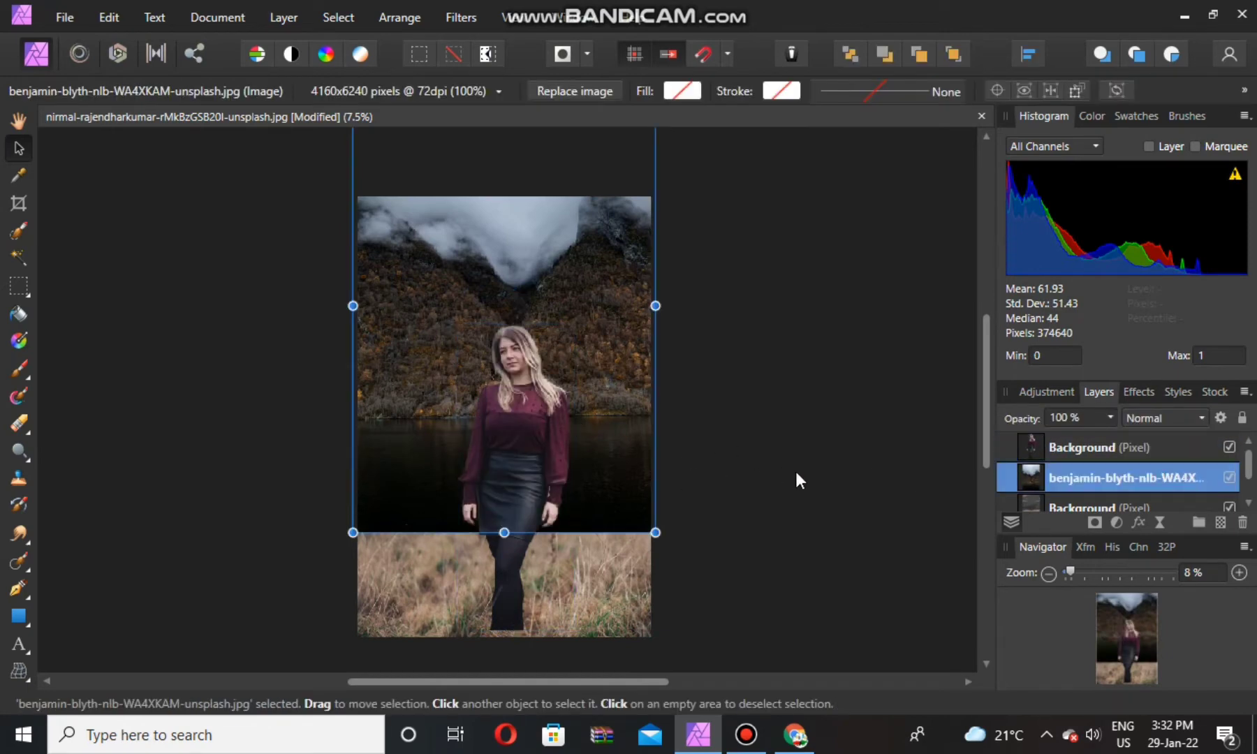
pyautogui.click(18, 421)
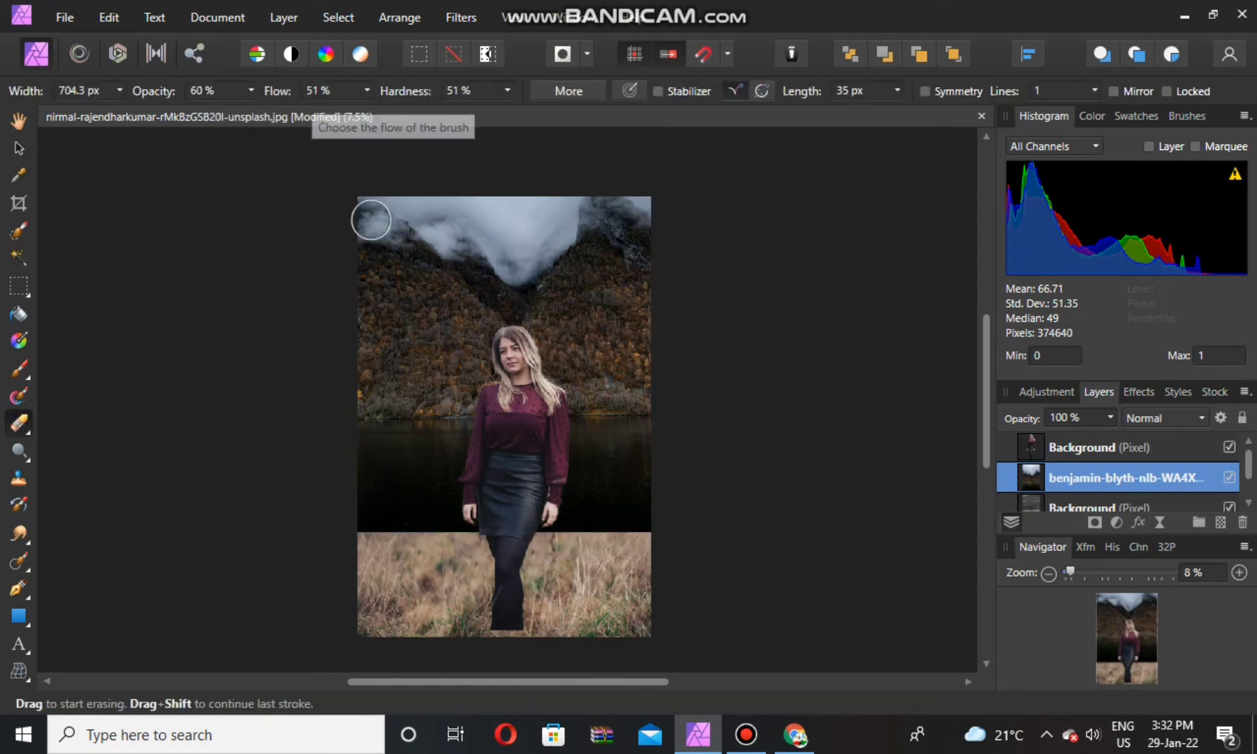
# Erase along the lake-to-grass boundary at 60% opacity so the backdrop fades into the grass
pyautogui.moveTo(366, 523); pyautogui.dragTo(559, 525)
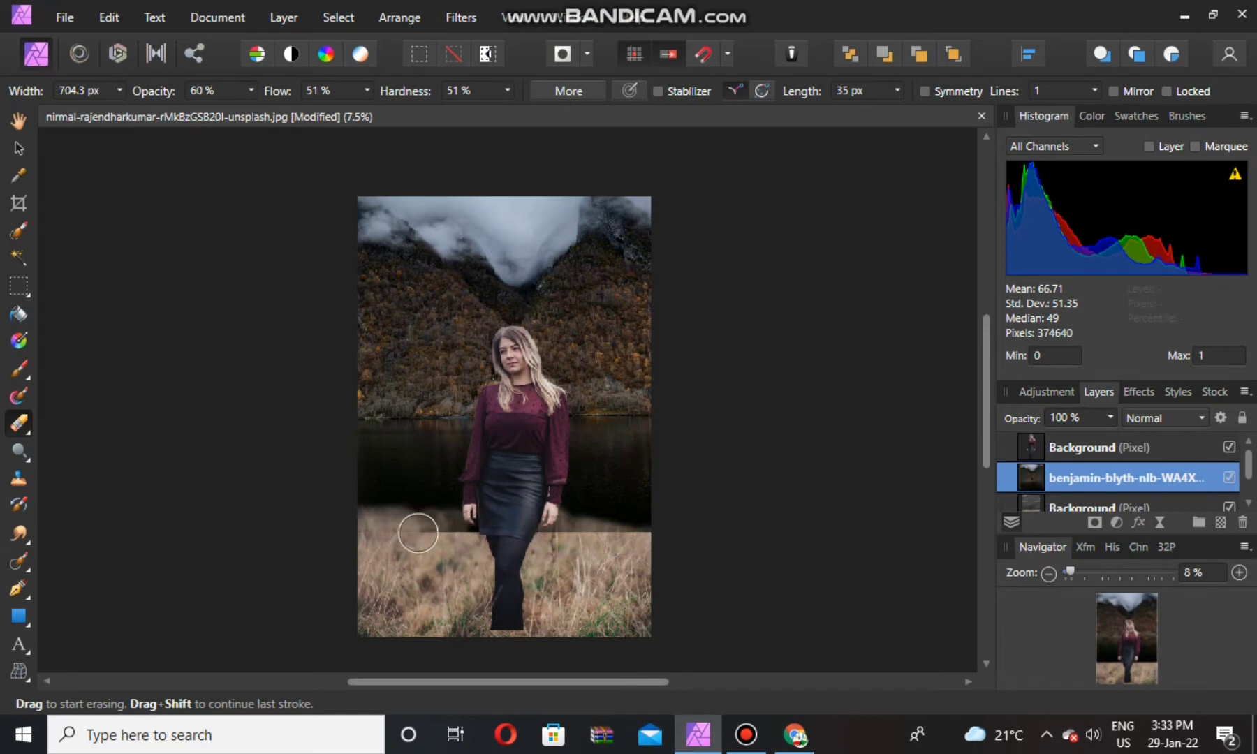
pyautogui.moveTo(501, 532); pyautogui.dragTo(620, 536)
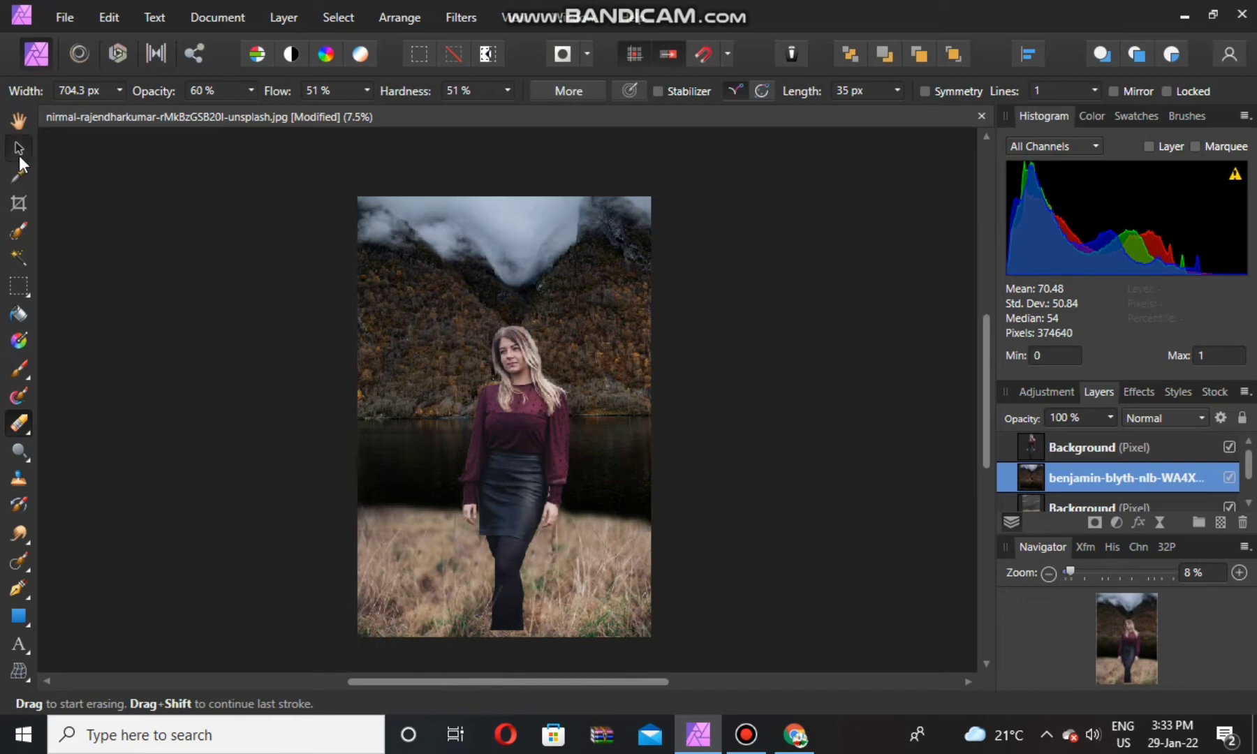
pyautogui.click(19, 154)
# Group the Background and backdrop layers and Merge Visible into a new pixel layer
pyautogui.click(740, 340)
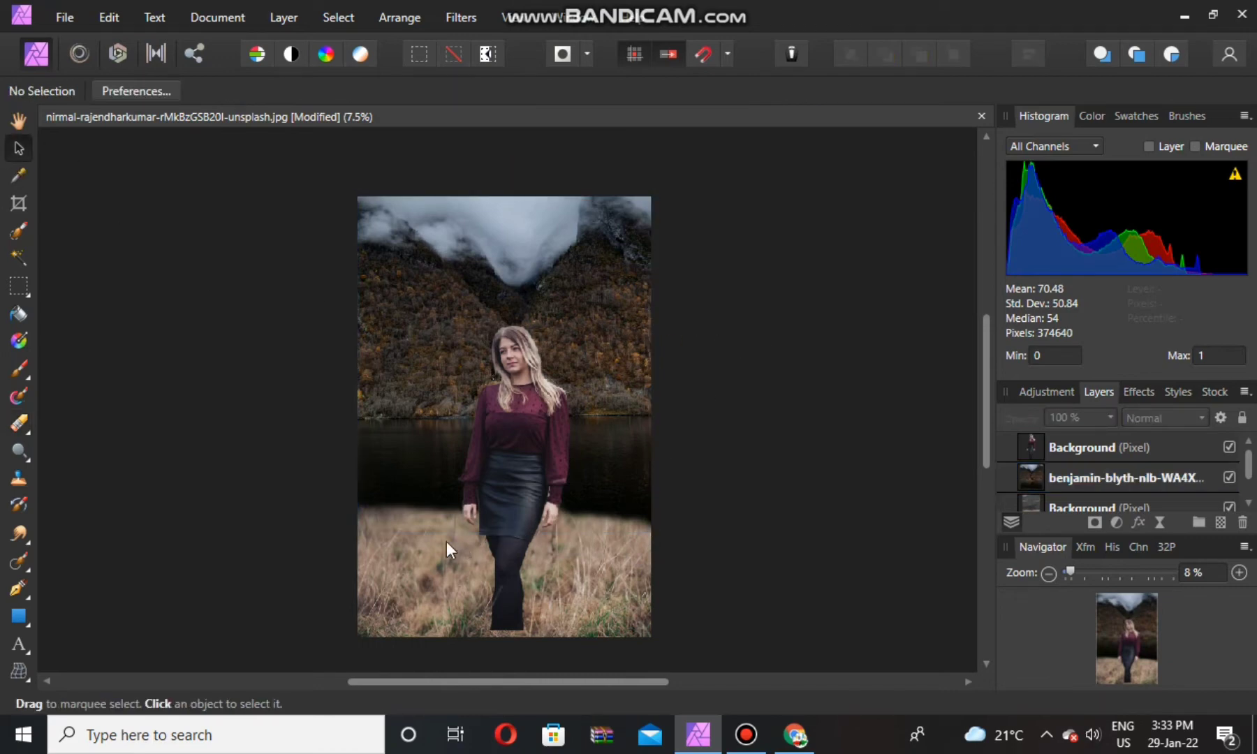
pyautogui.scroll(-1, 1047, 490)
pyautogui.scroll(1, 1069, 468)
pyautogui.click(1073, 477)
pyautogui.scroll(-1, 1077, 492)
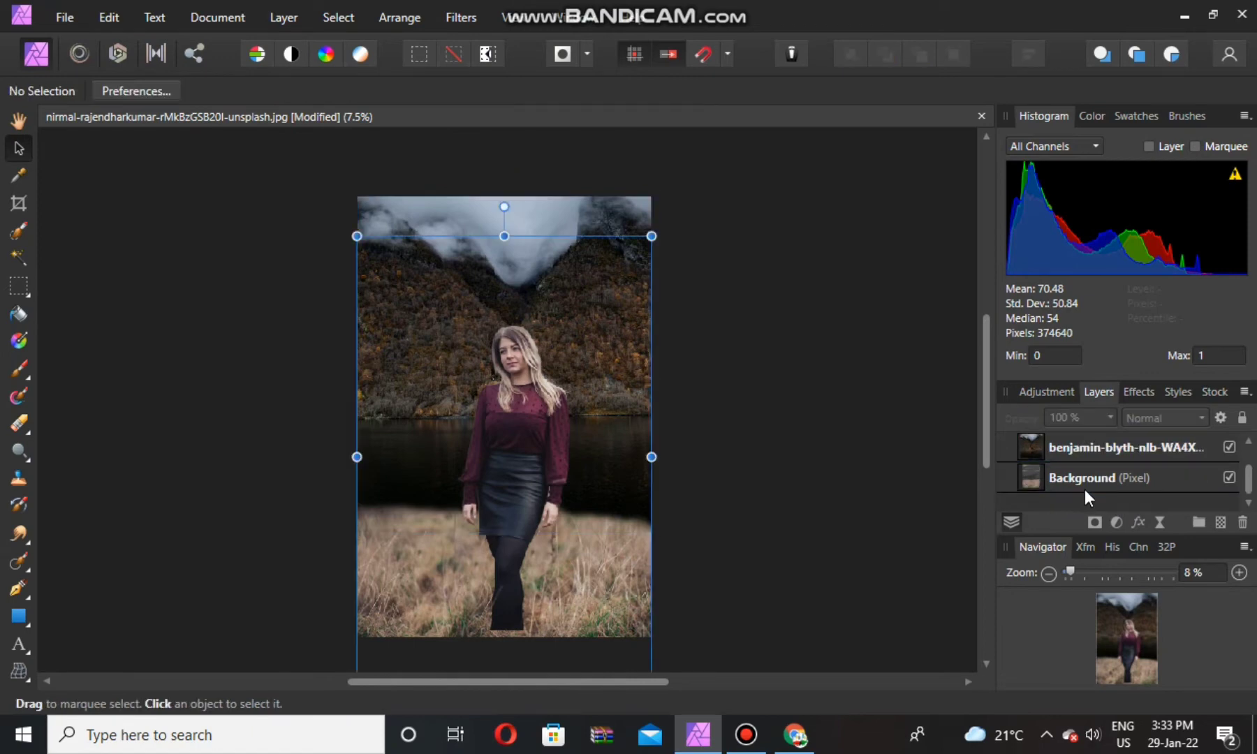
pyautogui.click(1084, 488)
pyautogui.keyDown('shift'); pyautogui.click(1096, 454); pyautogui.keyUp('shift')
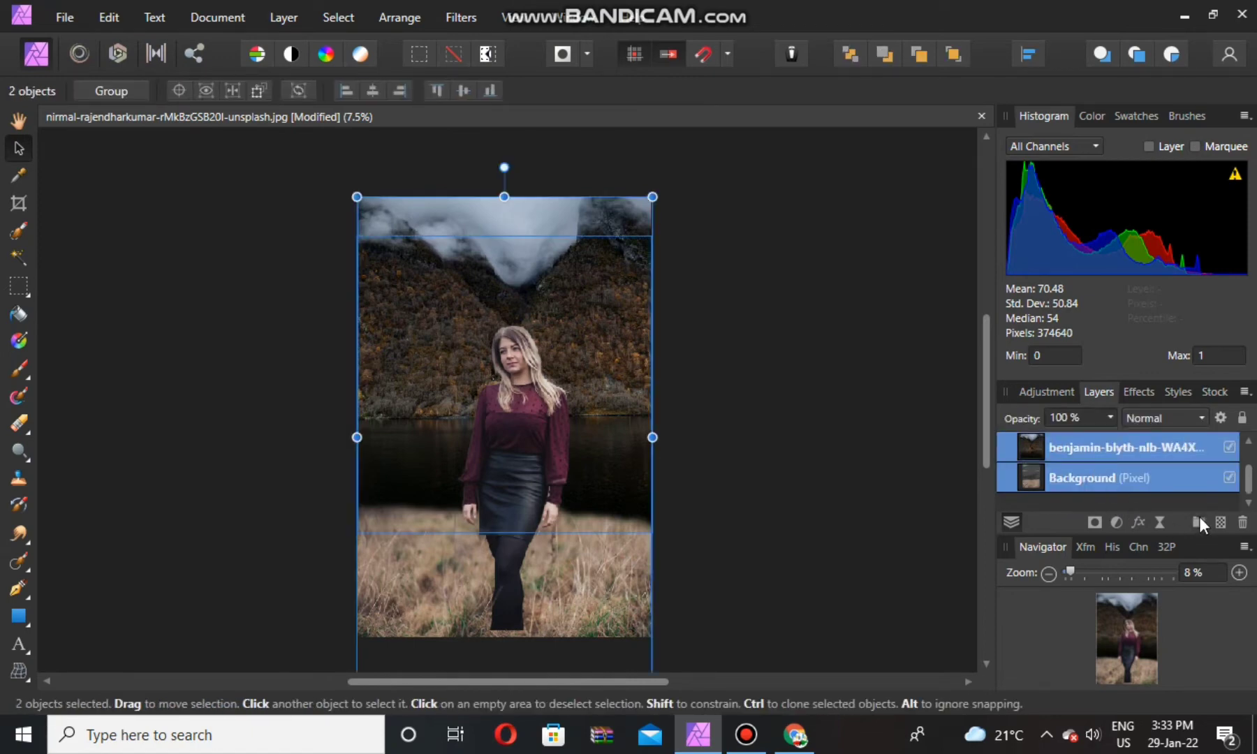
pyautogui.click(1198, 522)
pyautogui.rightClick(1136, 476)
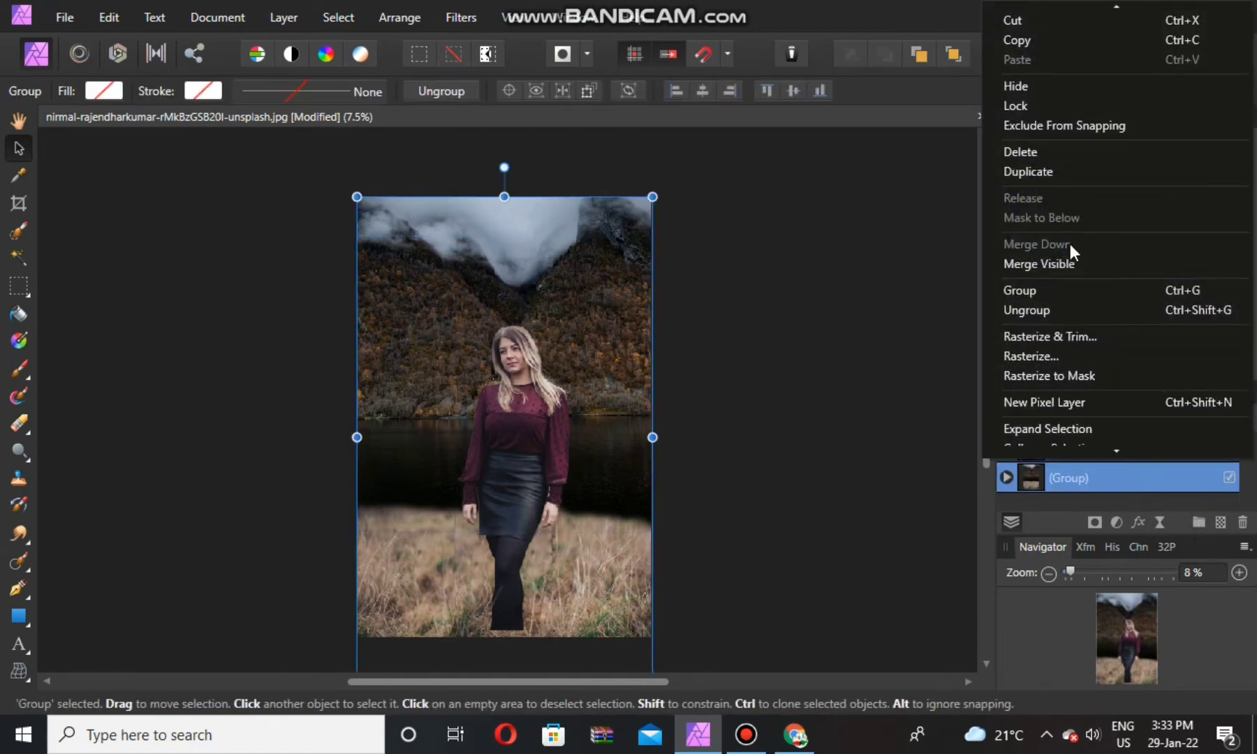
pyautogui.click(1067, 264)
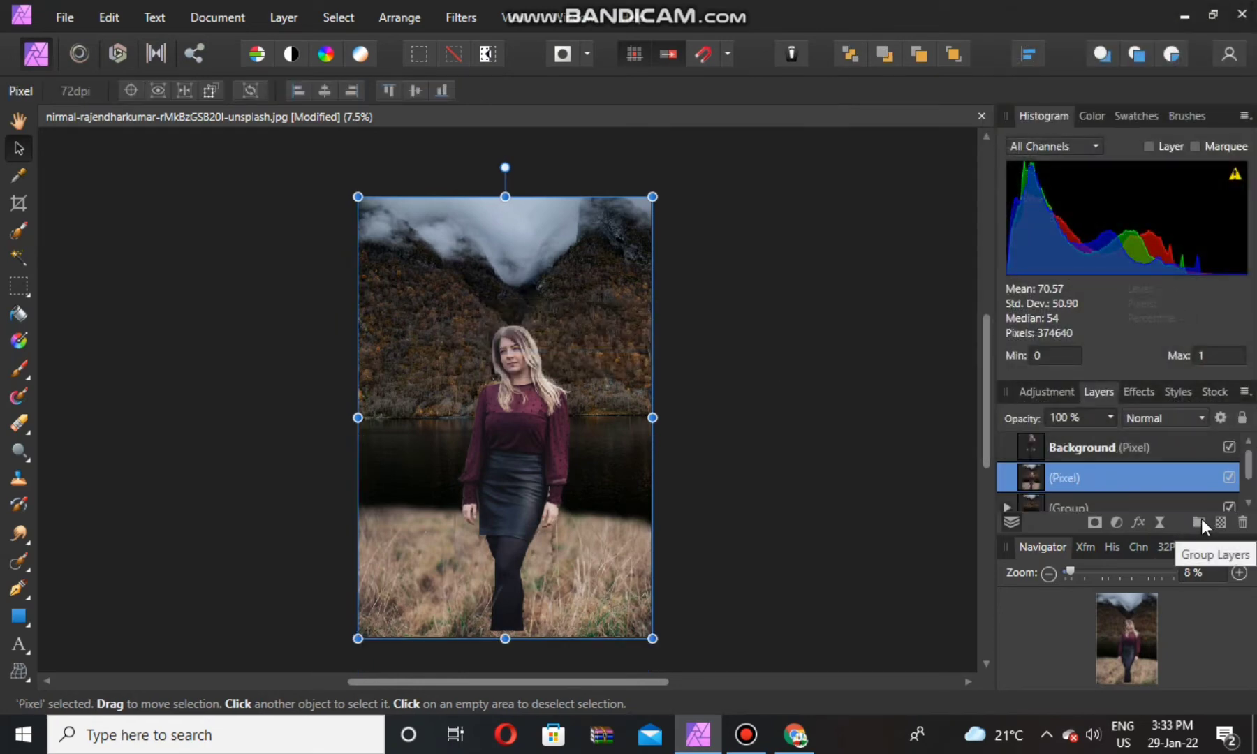
# Delete the leftover group layer and apply Auto Levels to the merged layer
pyautogui.scroll(-1, 1152, 498)
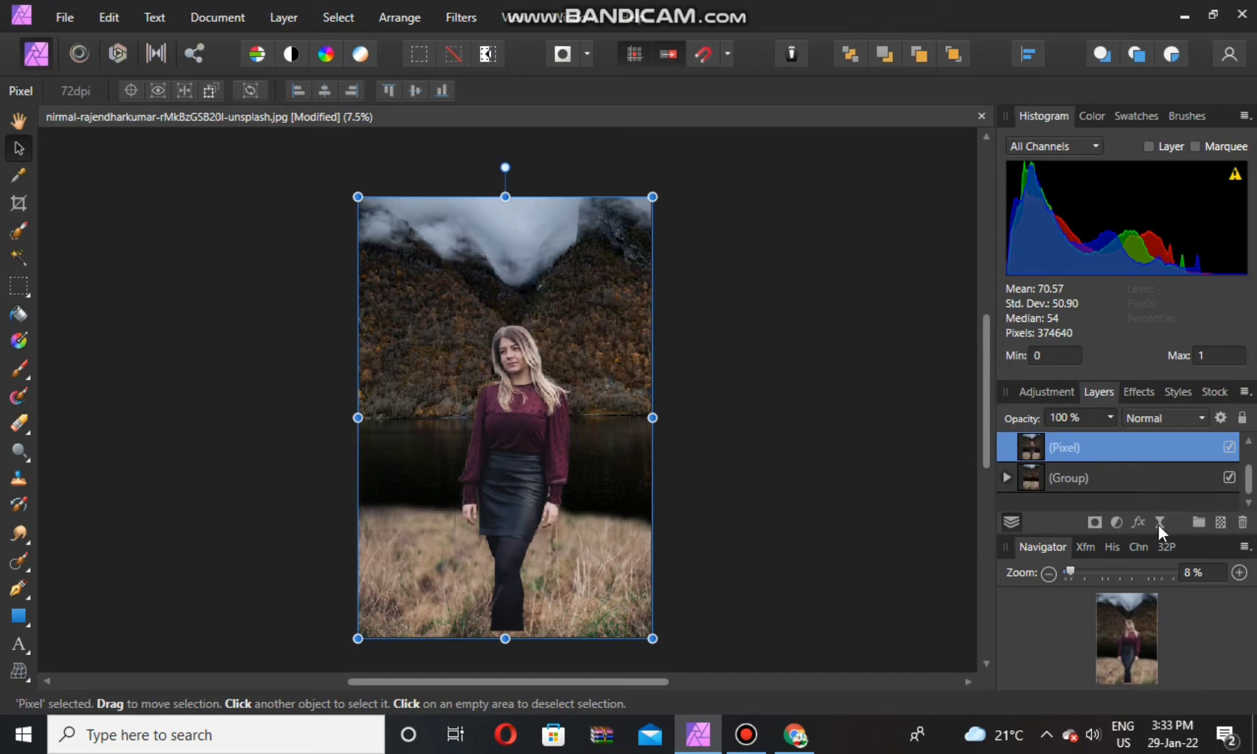
pyautogui.hotkey('alt', '[')
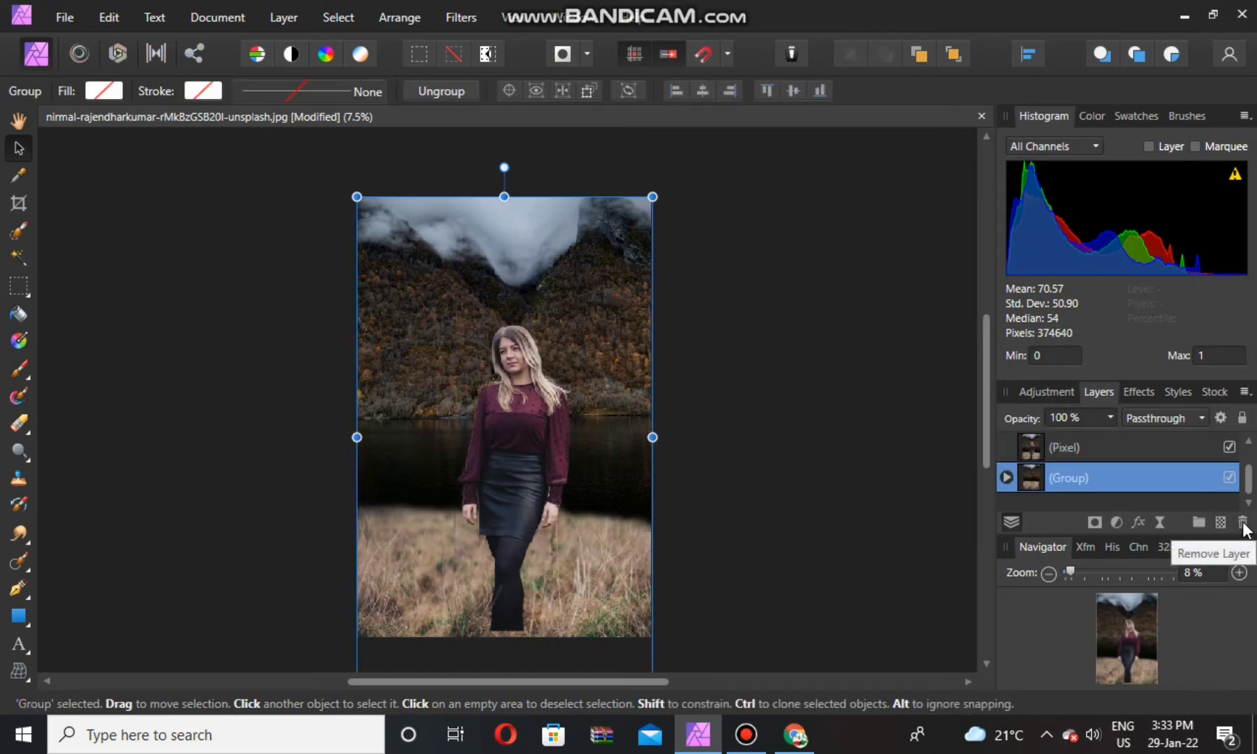
pyautogui.scroll(2, 720, 459)
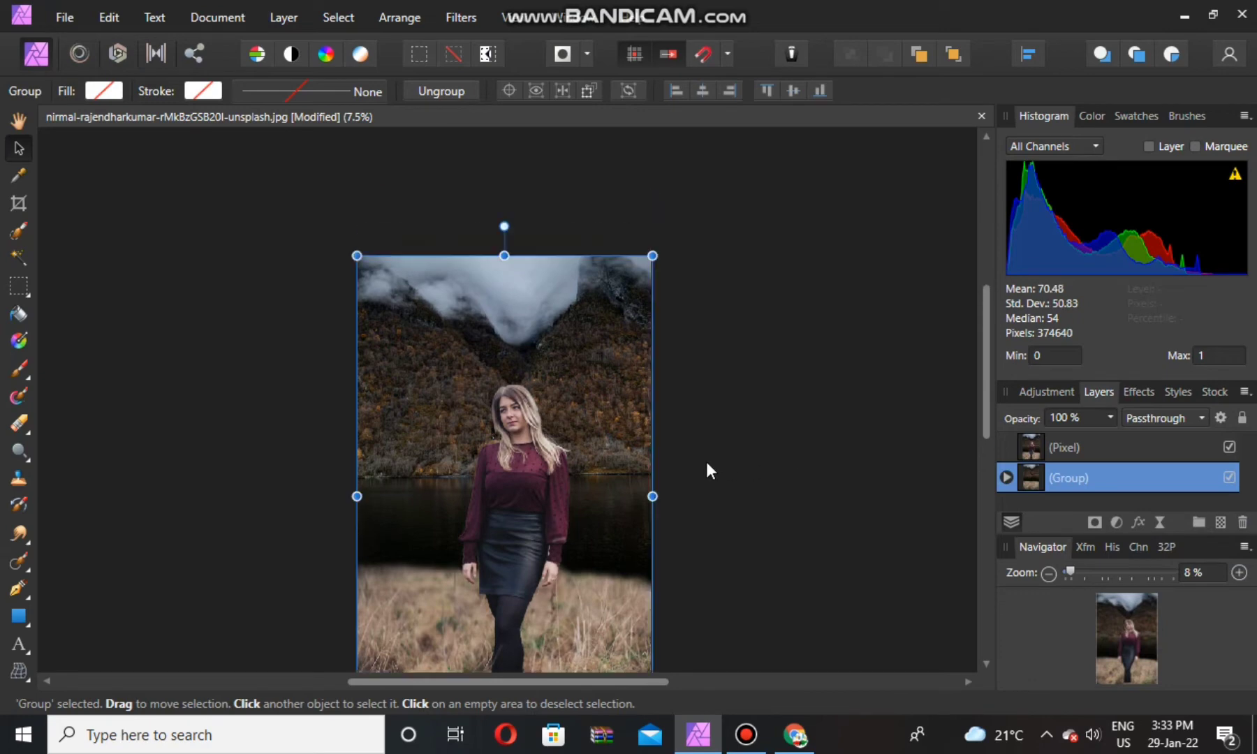
pyautogui.scroll(-2, 706, 461)
pyautogui.click(1061, 453)
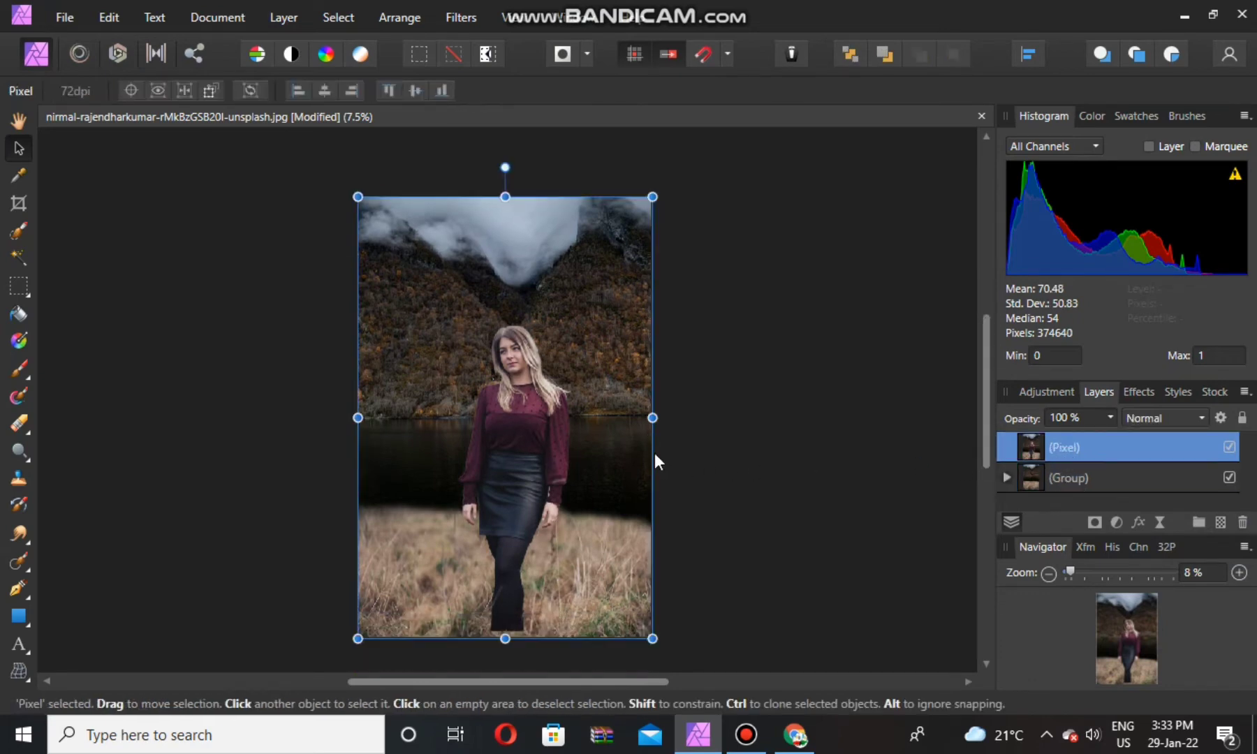
pyautogui.scroll(1, 654, 452)
pyautogui.click(1086, 482)
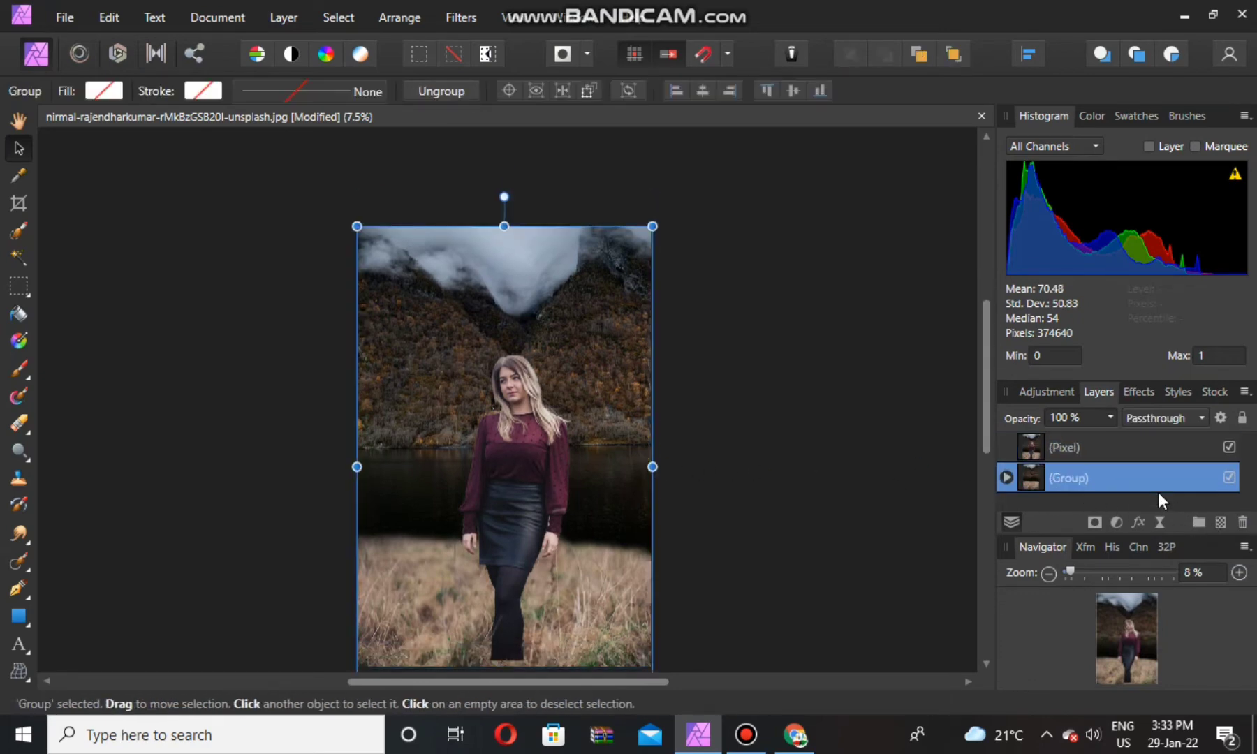
pyautogui.click(1242, 523)
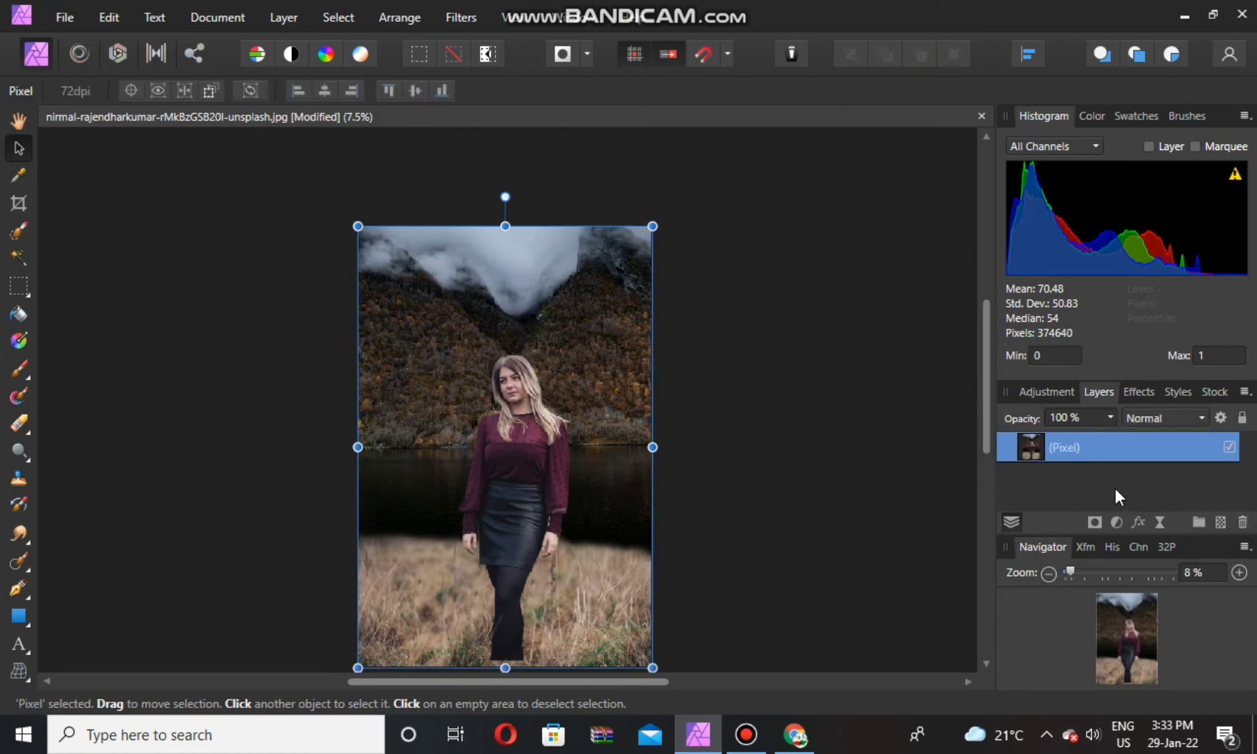
pyautogui.scroll(-2, 685, 432)
pyautogui.scroll(1, 686, 433)
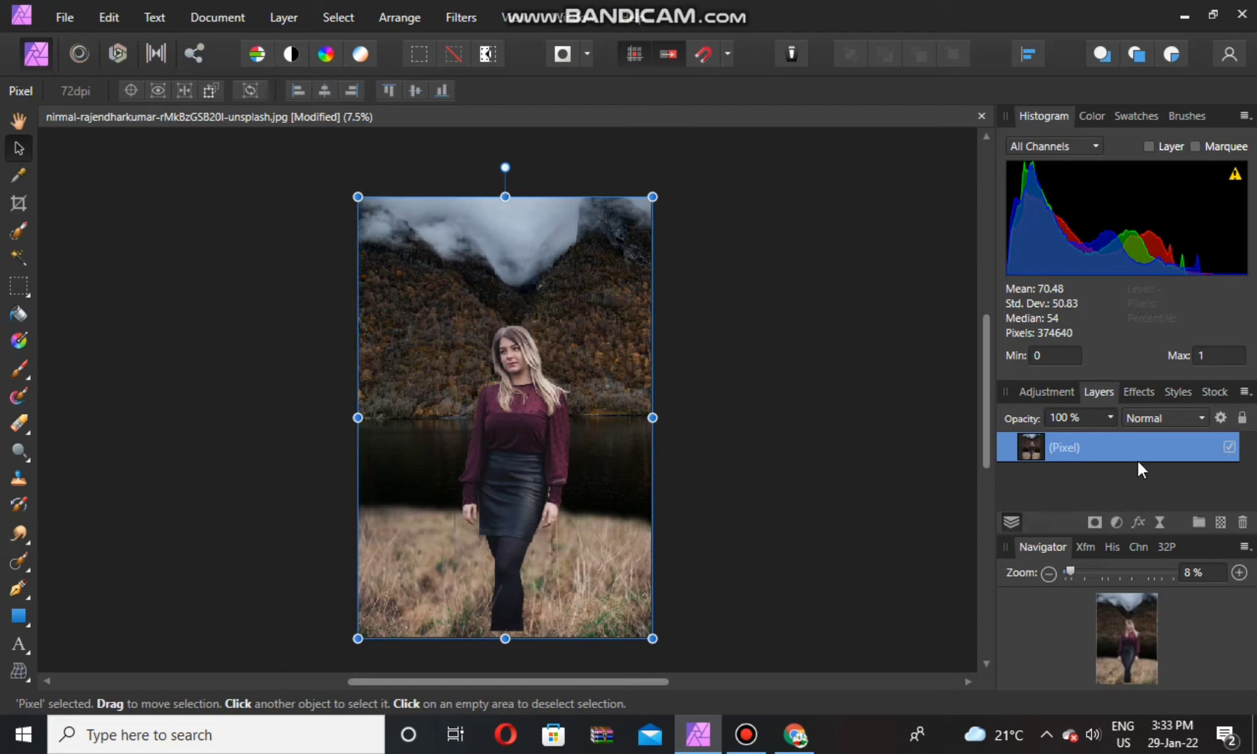
pyautogui.hotkey('ctrl', 'z')
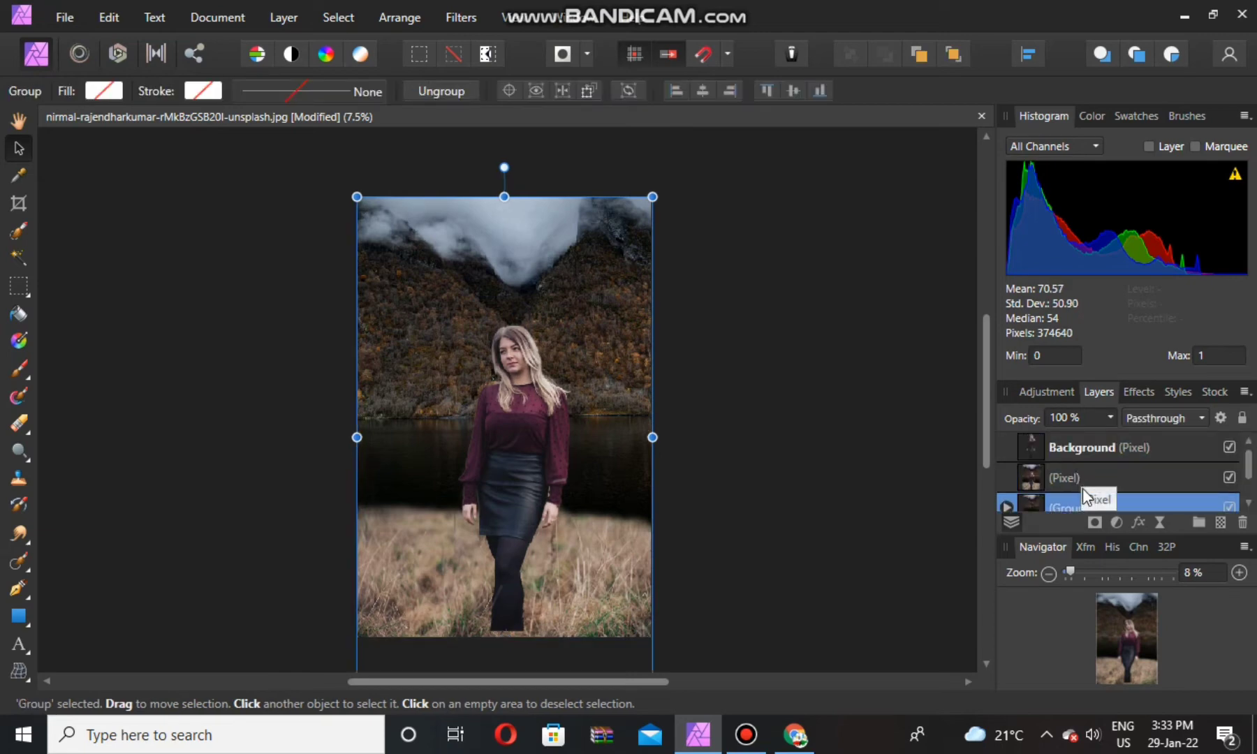
pyautogui.scroll(-1, 1083, 482)
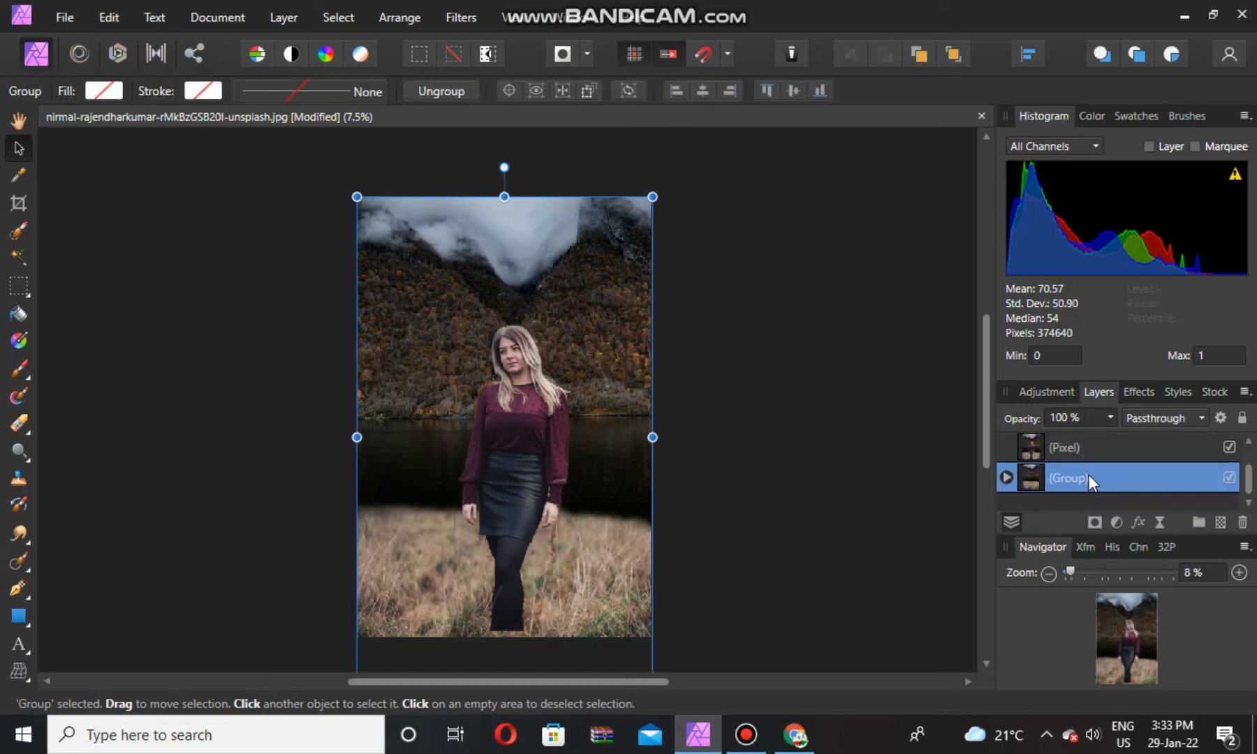
pyautogui.click(1242, 523)
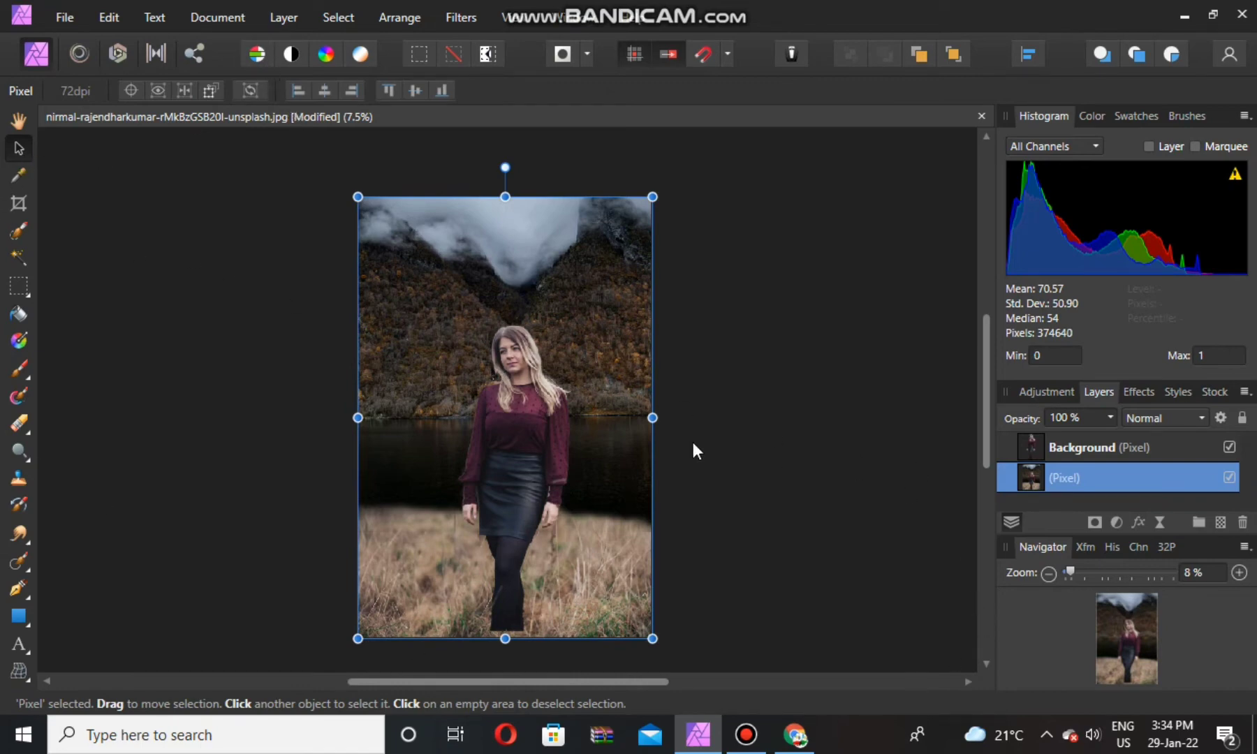
pyautogui.hotkey('ctrl', 'shift', 'l')
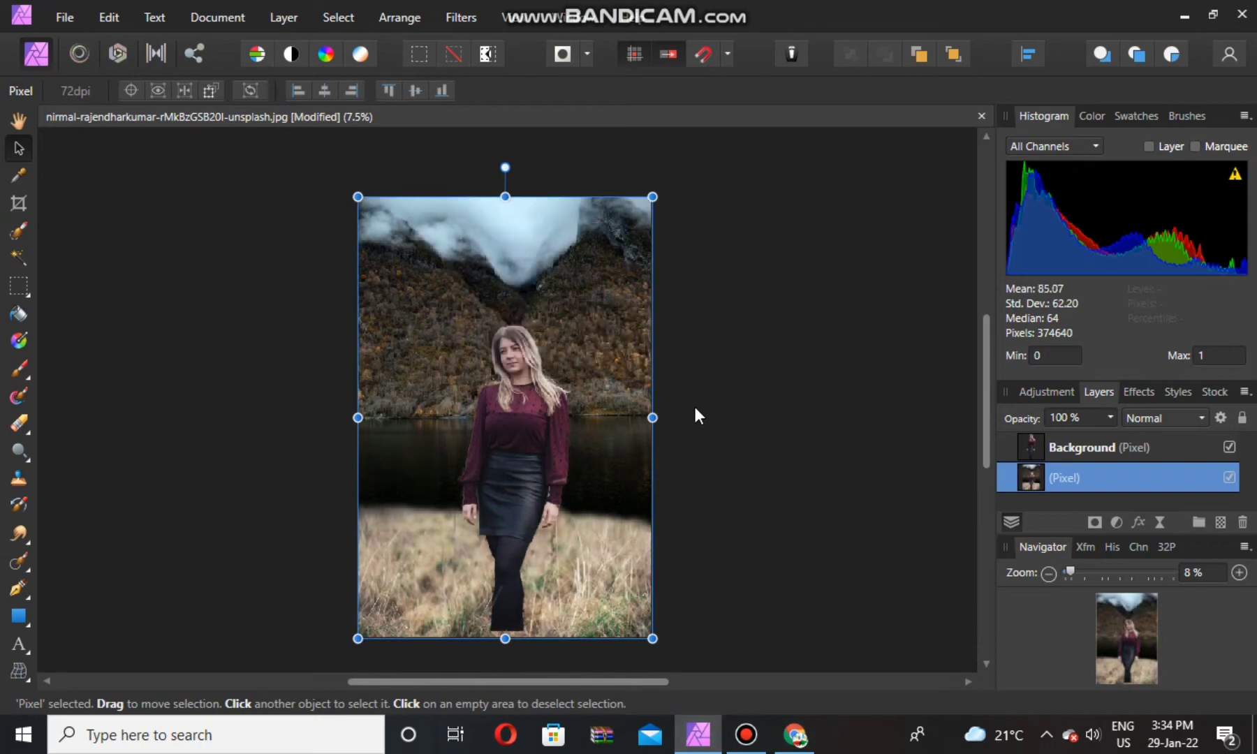
# Open the merged Pixel layer in Develop and adjust the Basic sliders for vibrance and saturation
pyautogui.click(695, 411)
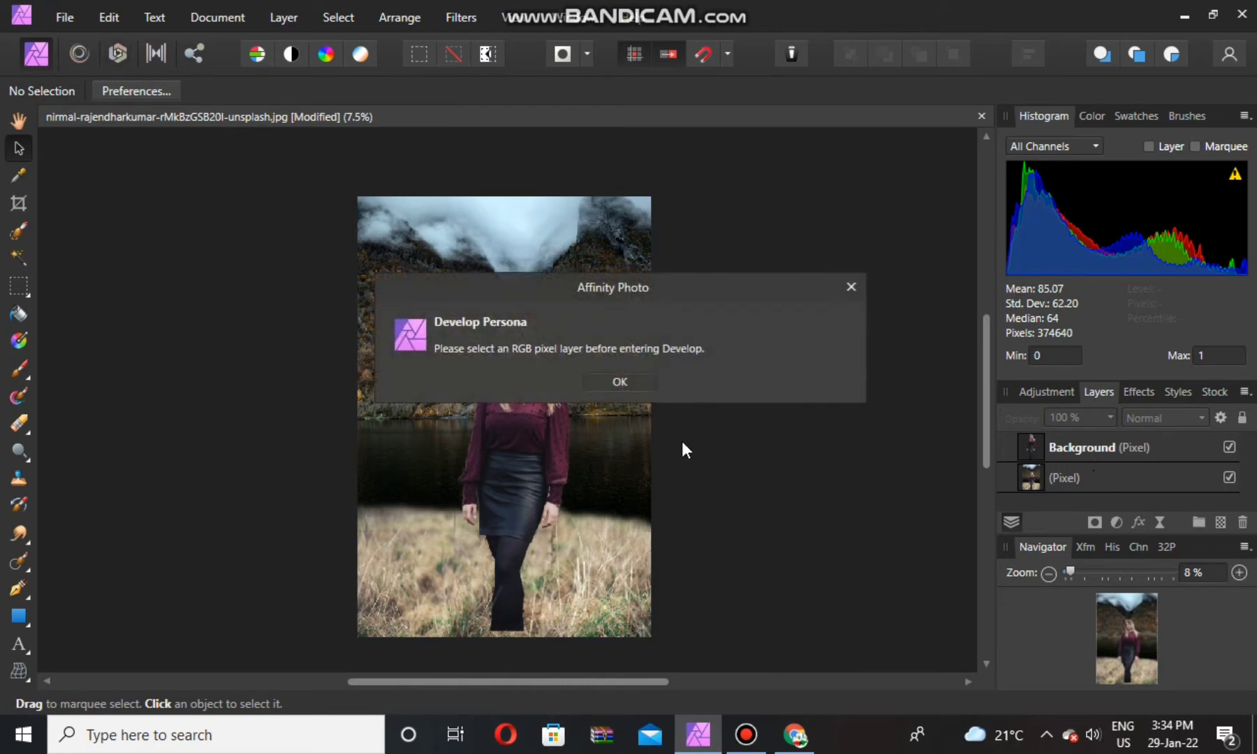
pyautogui.click(851, 287)
pyautogui.click(1141, 482)
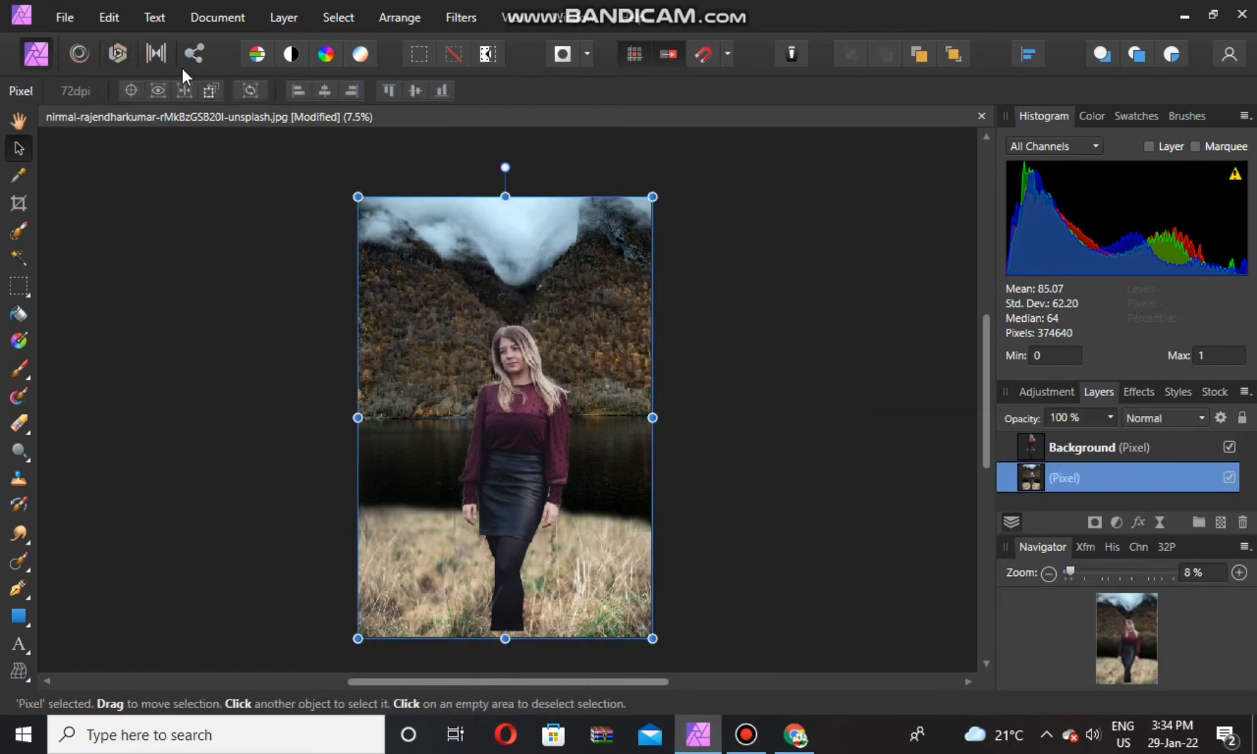
pyautogui.click(118, 53)
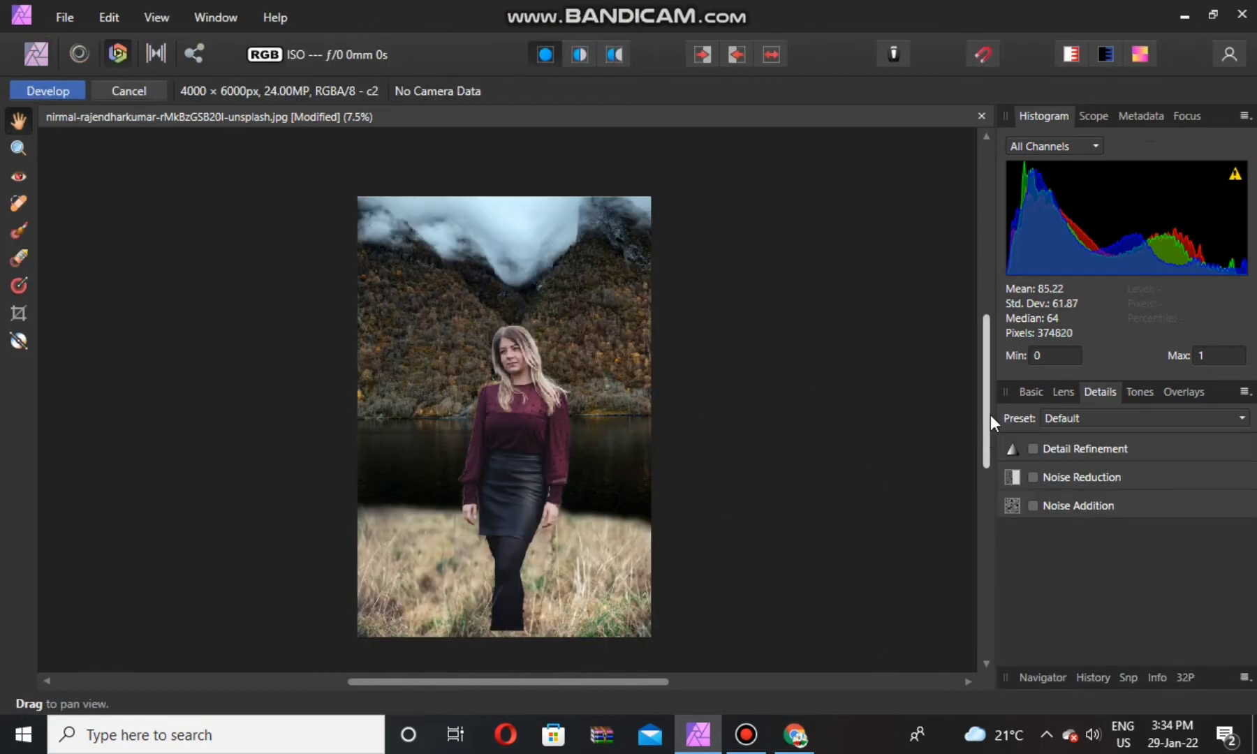
pyautogui.click(1031, 392)
pyautogui.scroll(1, 1084, 489)
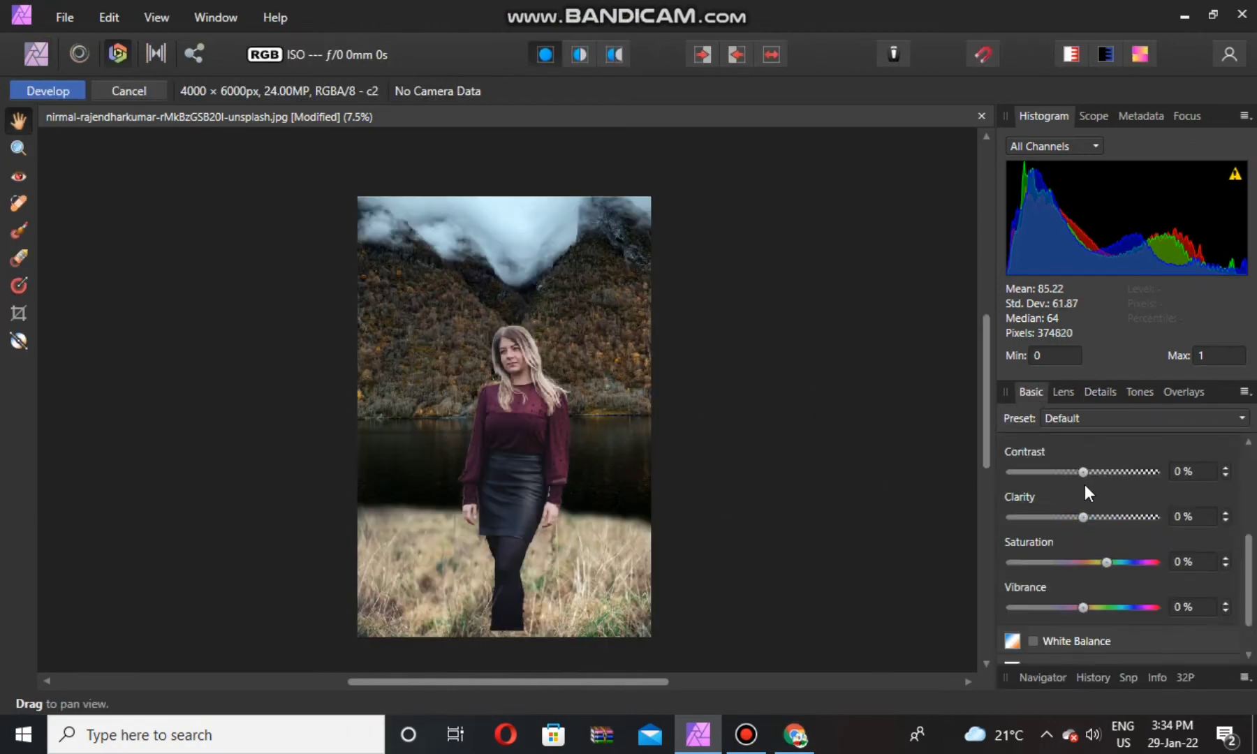
pyautogui.scroll(3, 1084, 484)
pyautogui.moveTo(1087, 505); pyautogui.dragTo(1059, 500)
pyautogui.scroll(-1, 1061, 529)
pyautogui.moveTo(1083, 549)
pyautogui.mouseDown()
pyautogui.moveTo(1115, 582)
pyautogui.moveTo(1071, 555)
pyautogui.moveTo(1103, 599)
pyautogui.mouseUp()
pyautogui.scroll(-1, 1090, 554)
pyautogui.scroll(-1, 1079, 566)
pyautogui.scroll(-1, 1104, 593)
# Enable White Balance and cool the temperature to about -31%
pyautogui.click(1086, 594)
pyautogui.scroll(-1, 1083, 580)
pyautogui.moveTo(1071, 553); pyautogui.dragTo(1061, 553)
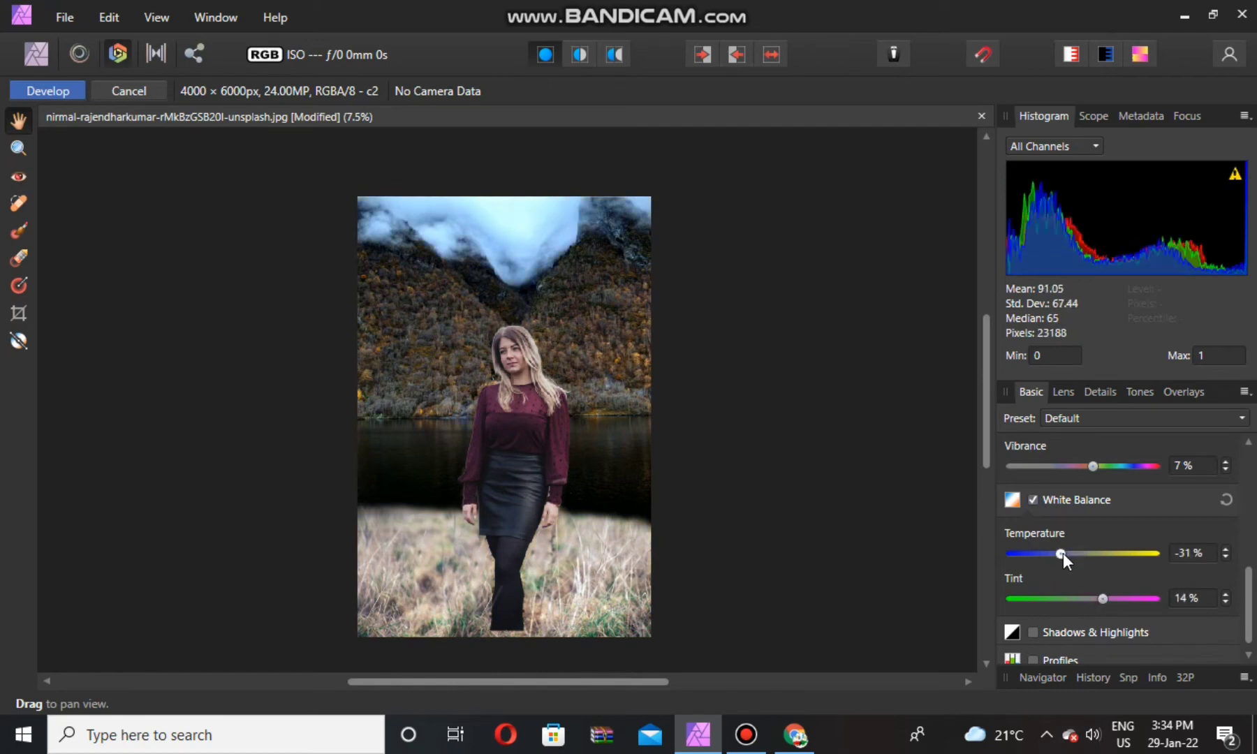
pyautogui.scroll(-1, 1054, 573)
# Enable Shadows & Highlights, lift the shadows, pull down highlights, and apply the development
pyautogui.click(1084, 612)
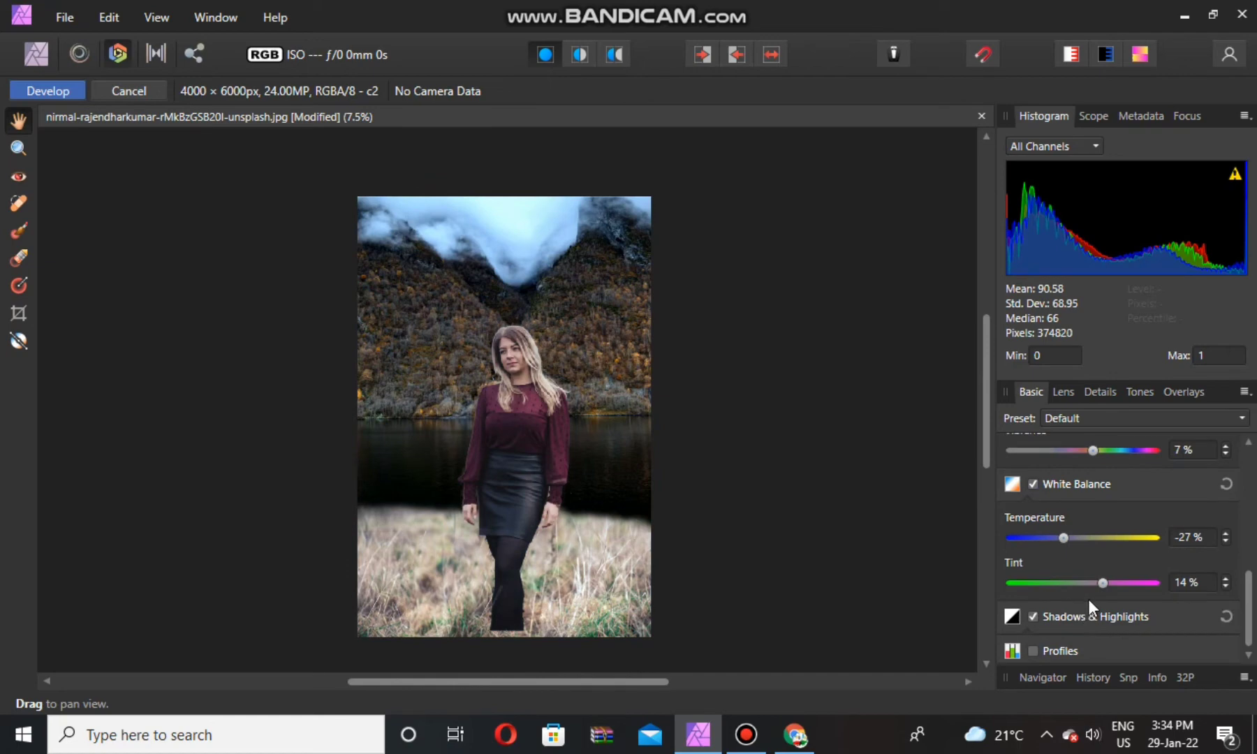
pyautogui.scroll(-1, 1090, 599)
pyautogui.scroll(-1, 1091, 620)
pyautogui.moveTo(1082, 623); pyautogui.dragTo(1101, 575)
pyautogui.moveTo(1079, 621)
pyautogui.mouseDown()
pyautogui.moveTo(1065, 621)
pyautogui.moveTo(1102, 621)
pyautogui.moveTo(1021, 619)
pyautogui.moveTo(1041, 621)
pyautogui.mouseUp()
pyautogui.scroll(-1, 1020, 547)
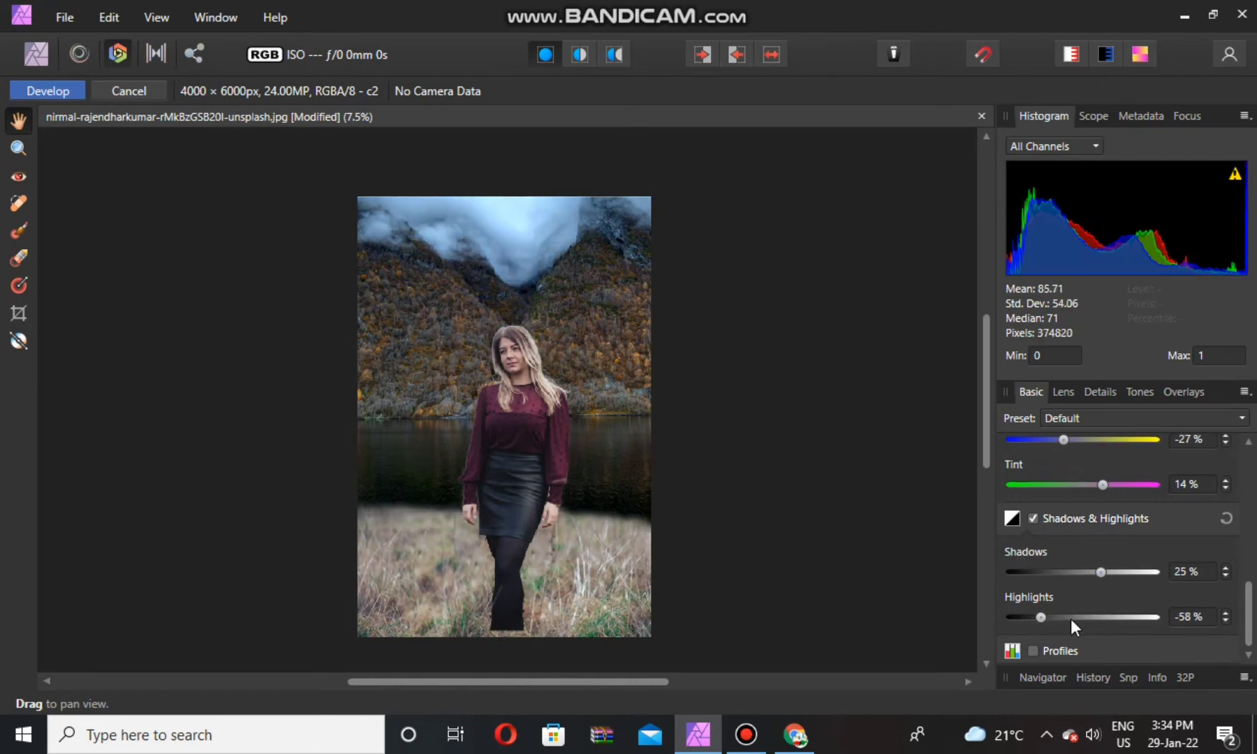
pyautogui.click(46, 93)
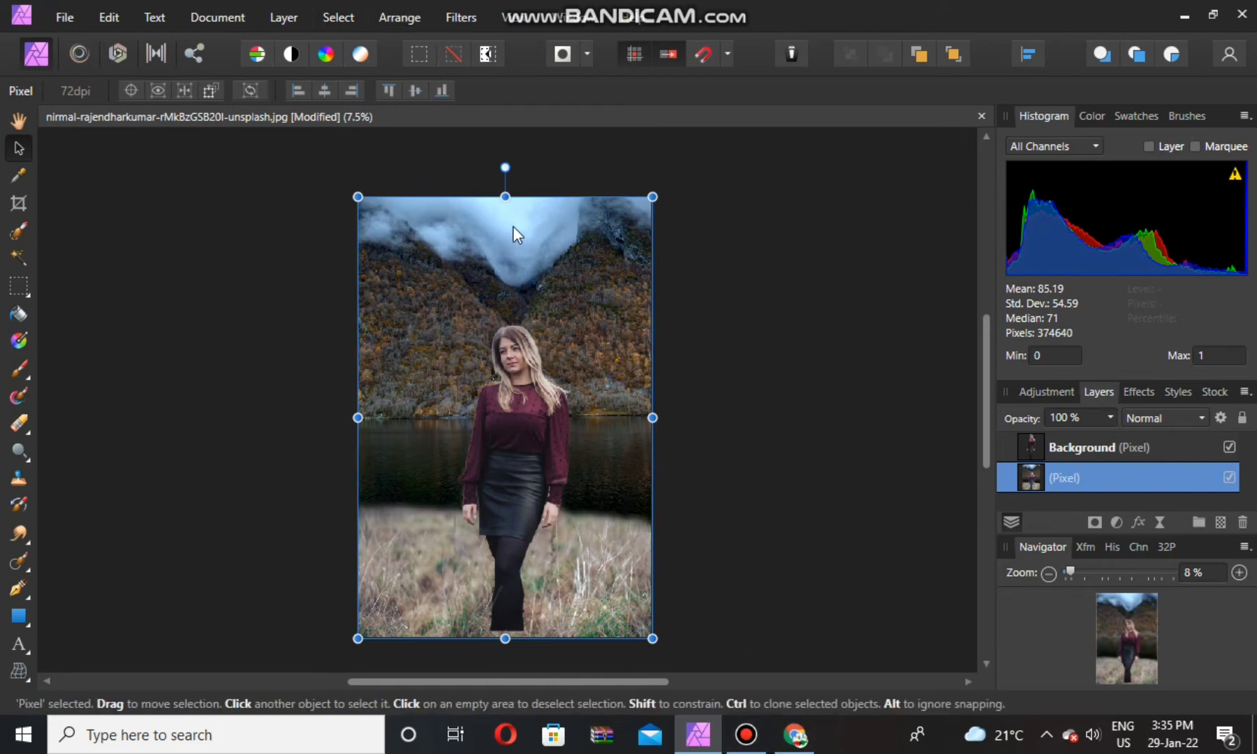
# Add an elliptical Depth of Field blur with its focus area over the woman's legs and grass
pyautogui.click(458, 18)
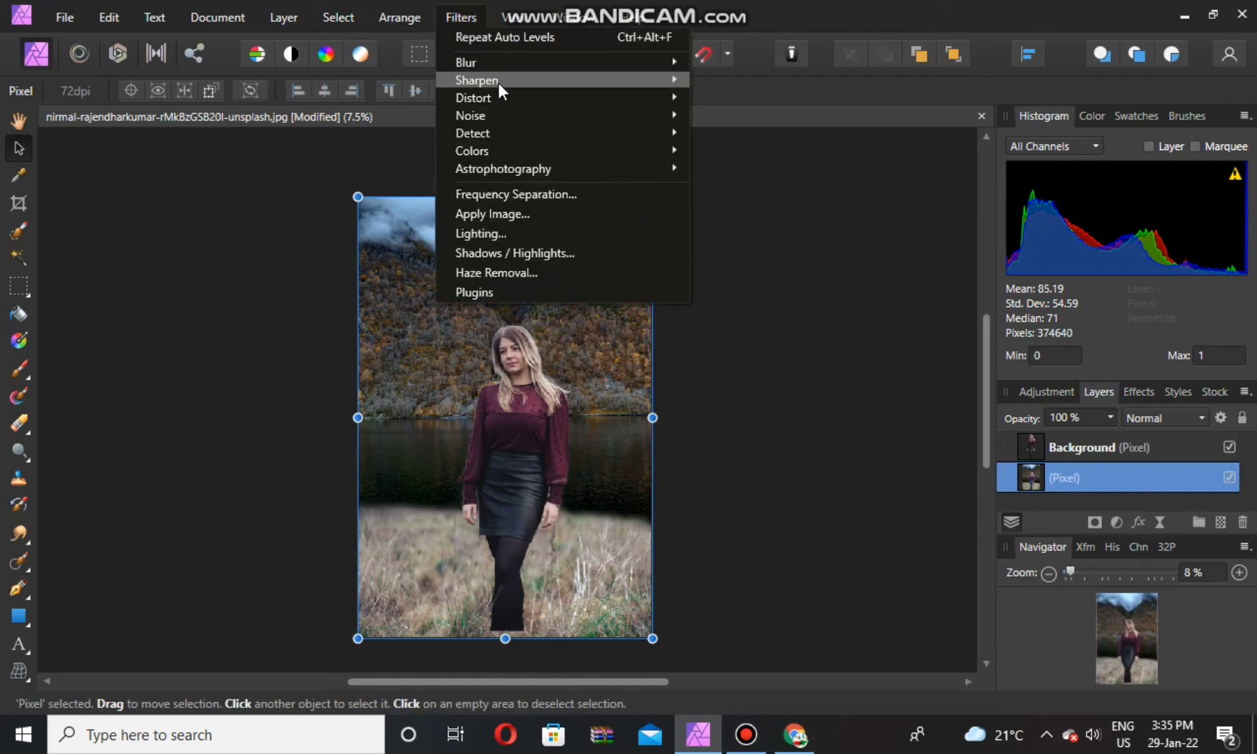
pyautogui.moveTo(556, 63)
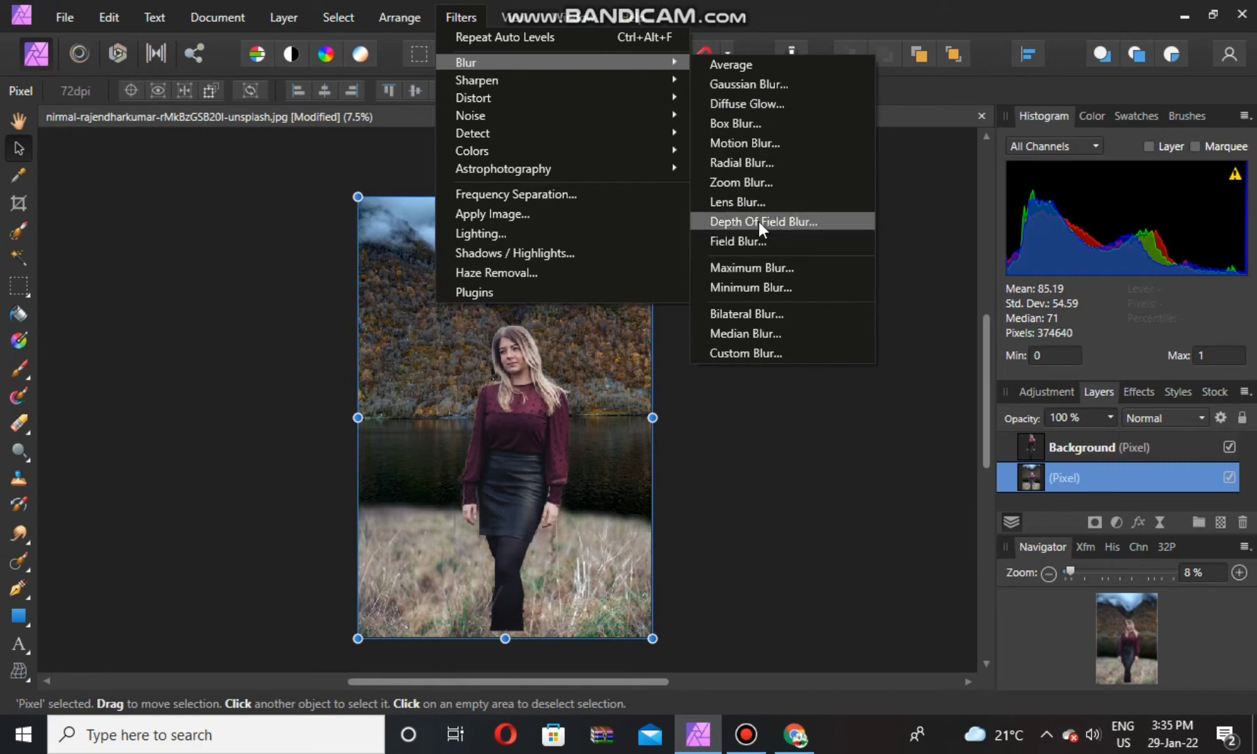
pyautogui.click(758, 220)
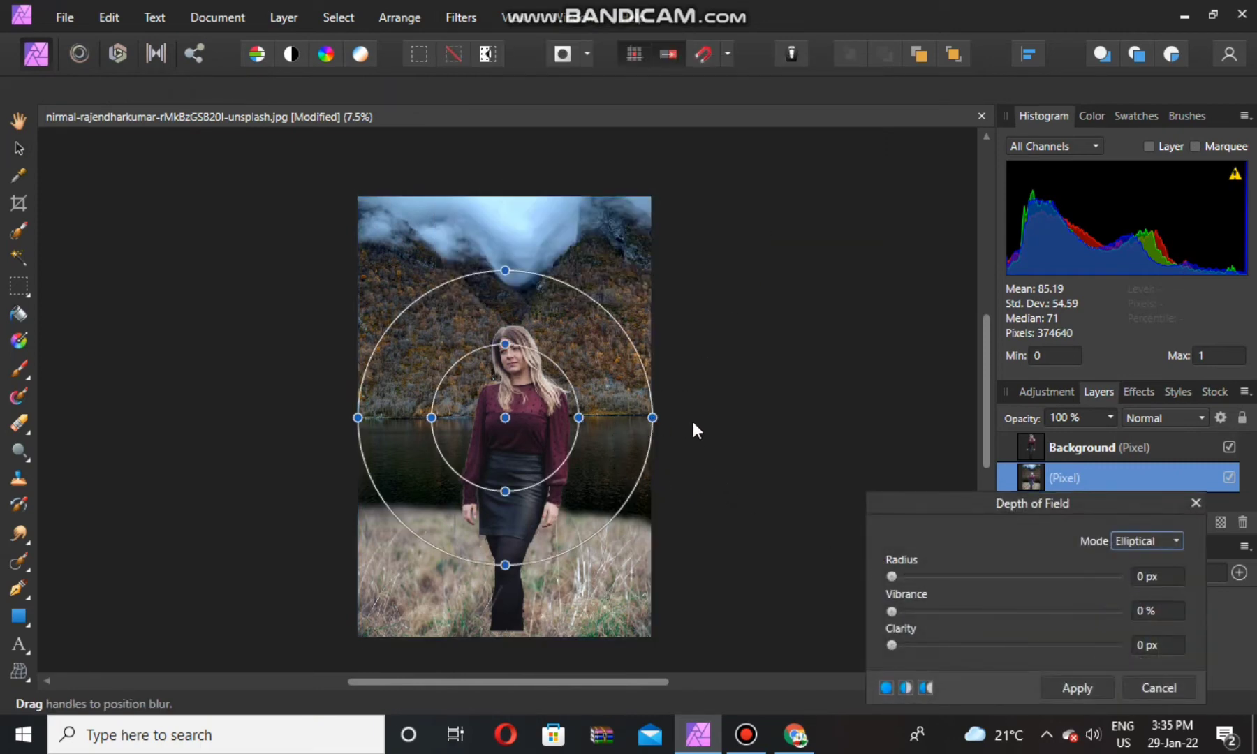
pyautogui.moveTo(652, 418); pyautogui.dragTo(791, 423)
pyautogui.moveTo(503, 413); pyautogui.dragTo(513, 640)
pyautogui.moveTo(892, 577); pyautogui.dragTo(977, 577)
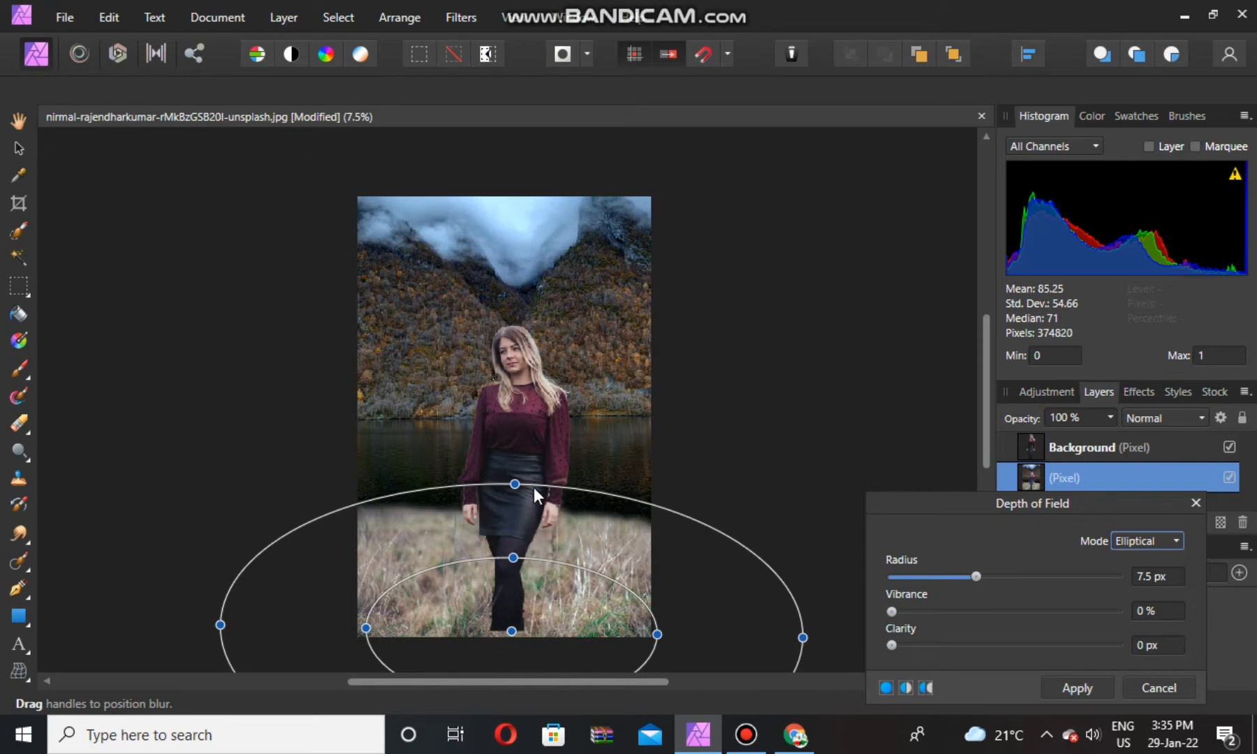
pyautogui.moveTo(512, 631)
pyautogui.mouseDown()
pyautogui.moveTo(520, 552)
pyautogui.moveTo(513, 581)
pyautogui.mouseUp()
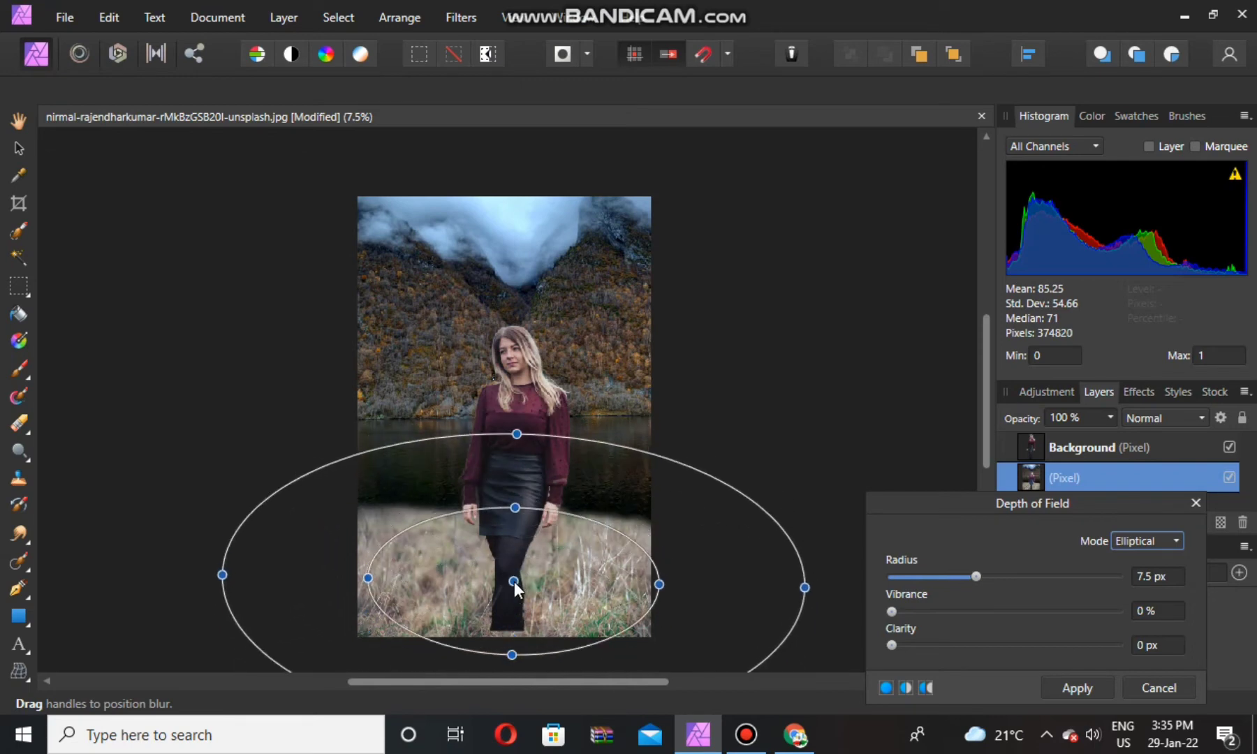
# Set blur radius 35.1 px, vibrance 36%, clarity 2.5 px, and apply the blur
pyautogui.moveTo(976, 577)
pyautogui.mouseDown()
pyautogui.moveTo(1056, 575)
pyautogui.moveTo(1046, 577)
pyautogui.mouseUp()
pyautogui.moveTo(927, 612); pyautogui.dragTo(974, 609)
pyautogui.moveTo(892, 645); pyautogui.dragTo(950, 646)
pyautogui.moveTo(1044, 576)
pyautogui.mouseDown()
pyautogui.moveTo(1025, 577)
pyautogui.moveTo(1045, 576)
pyautogui.mouseUp()
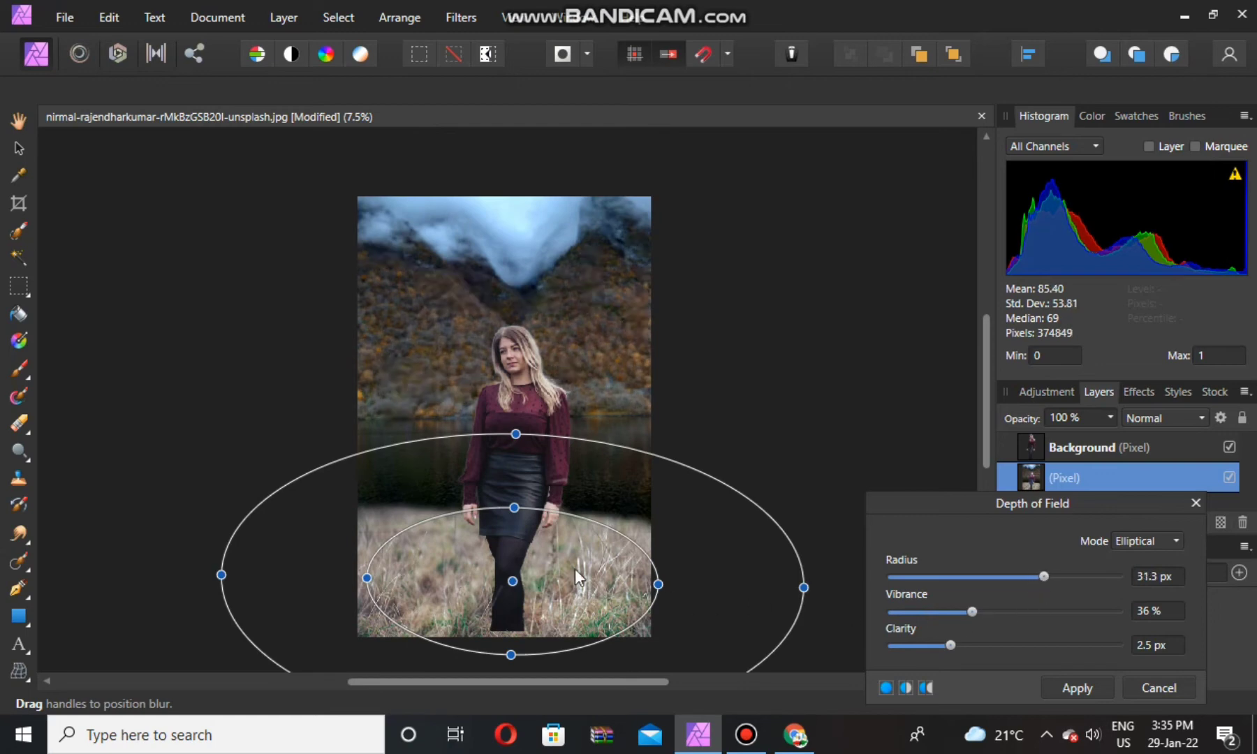
pyautogui.moveTo(513, 591); pyautogui.dragTo(513, 605)
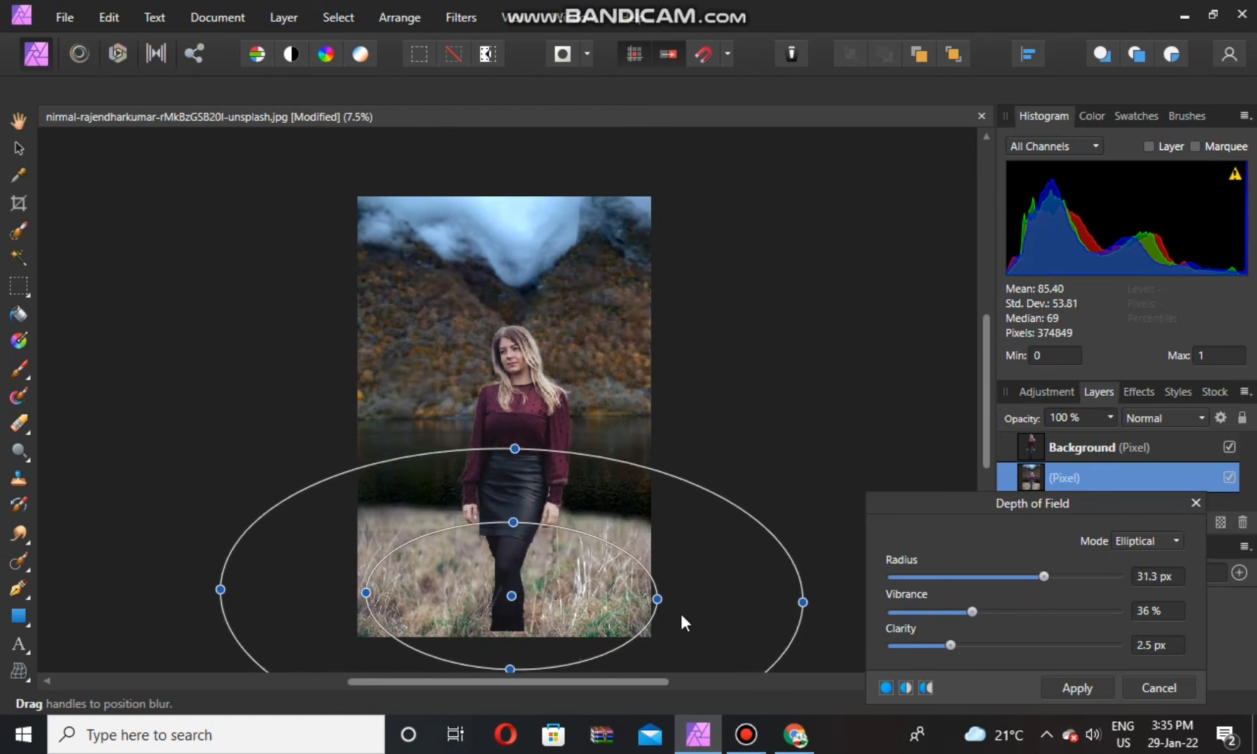
pyautogui.moveTo(1046, 576); pyautogui.dragTo(1055, 577)
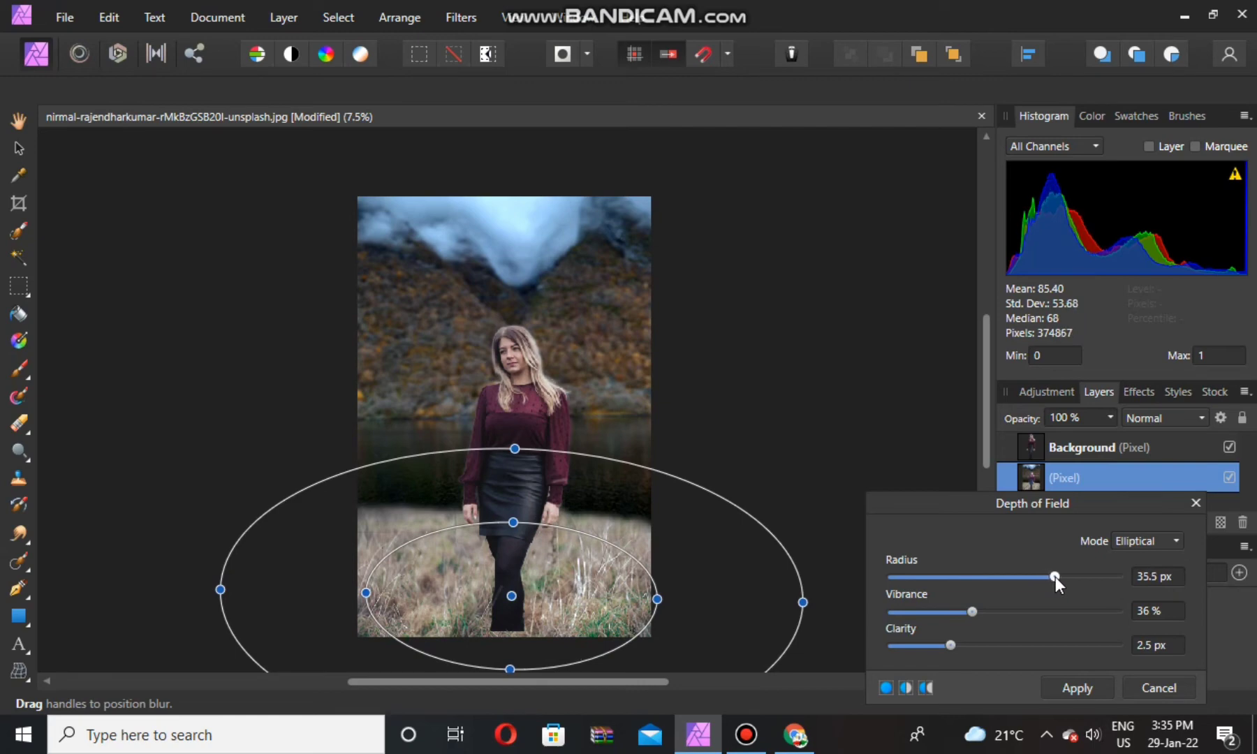
pyautogui.click(1078, 692)
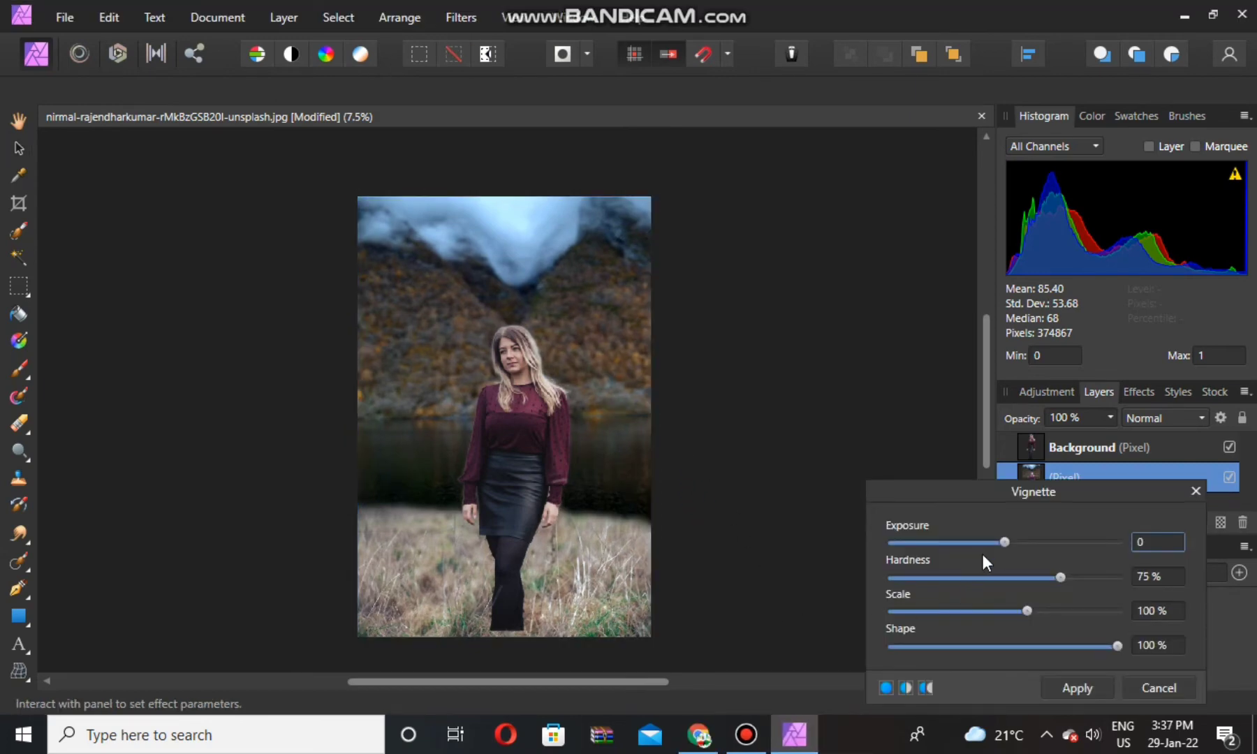
# Apply a vignette with exposure -2.539, hardness 54%, scale 99% and shape 85%
pyautogui.moveTo(1004, 542); pyautogui.dragTo(933, 546)
pyautogui.moveTo(1060, 578)
pyautogui.mouseDown()
pyautogui.moveTo(1014, 579)
pyautogui.moveTo(1026, 612)
pyautogui.mouseUp()
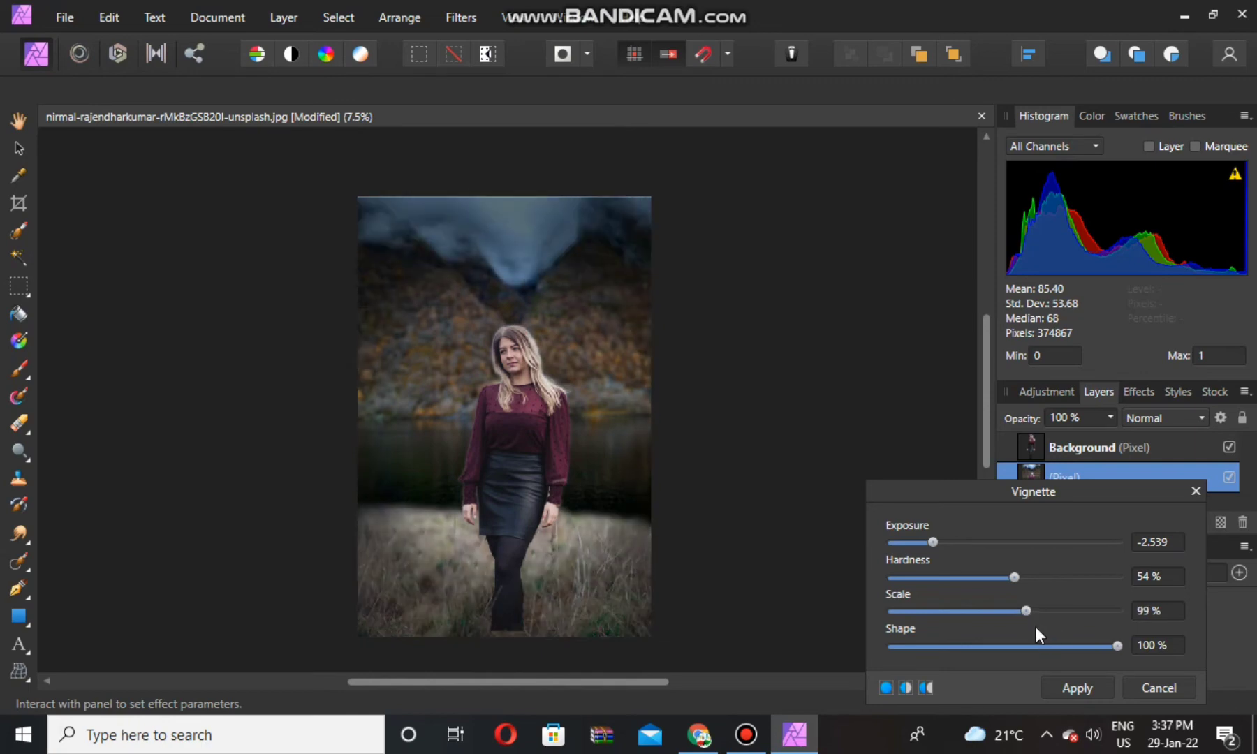
pyautogui.moveTo(1117, 646); pyautogui.dragTo(1087, 646)
pyautogui.click(1093, 690)
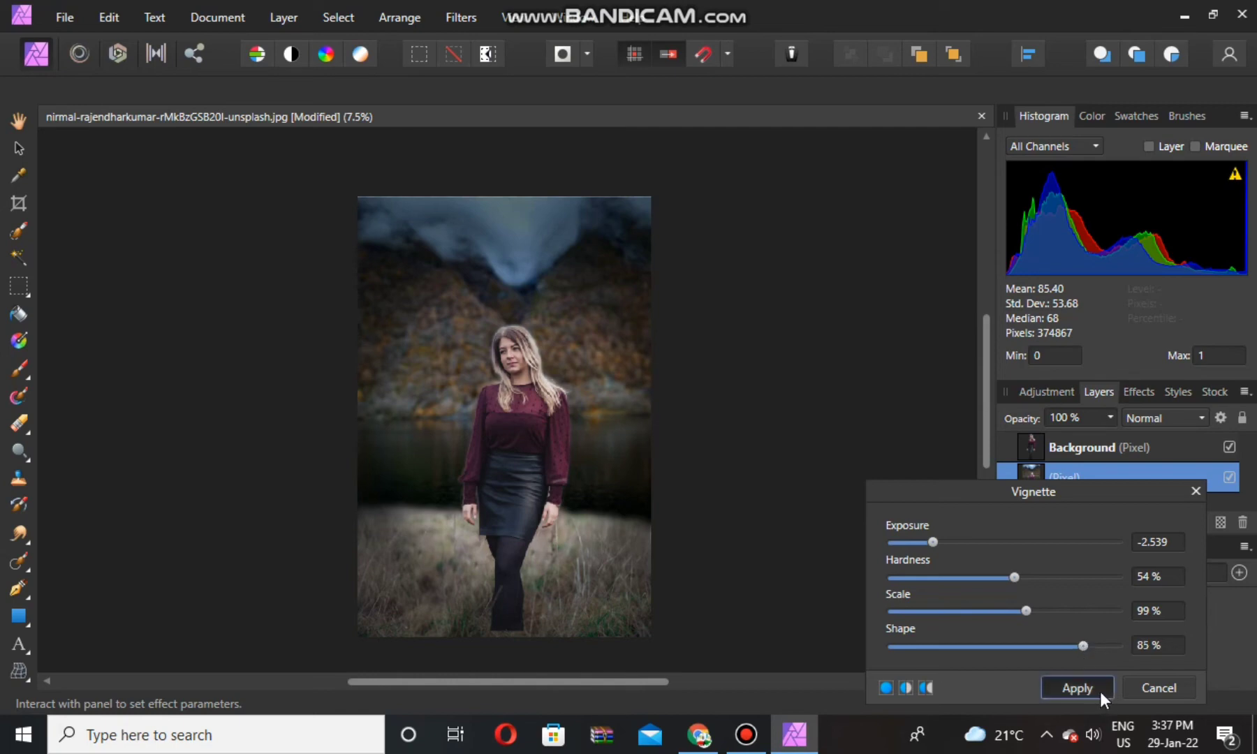
pyautogui.click(1117, 447)
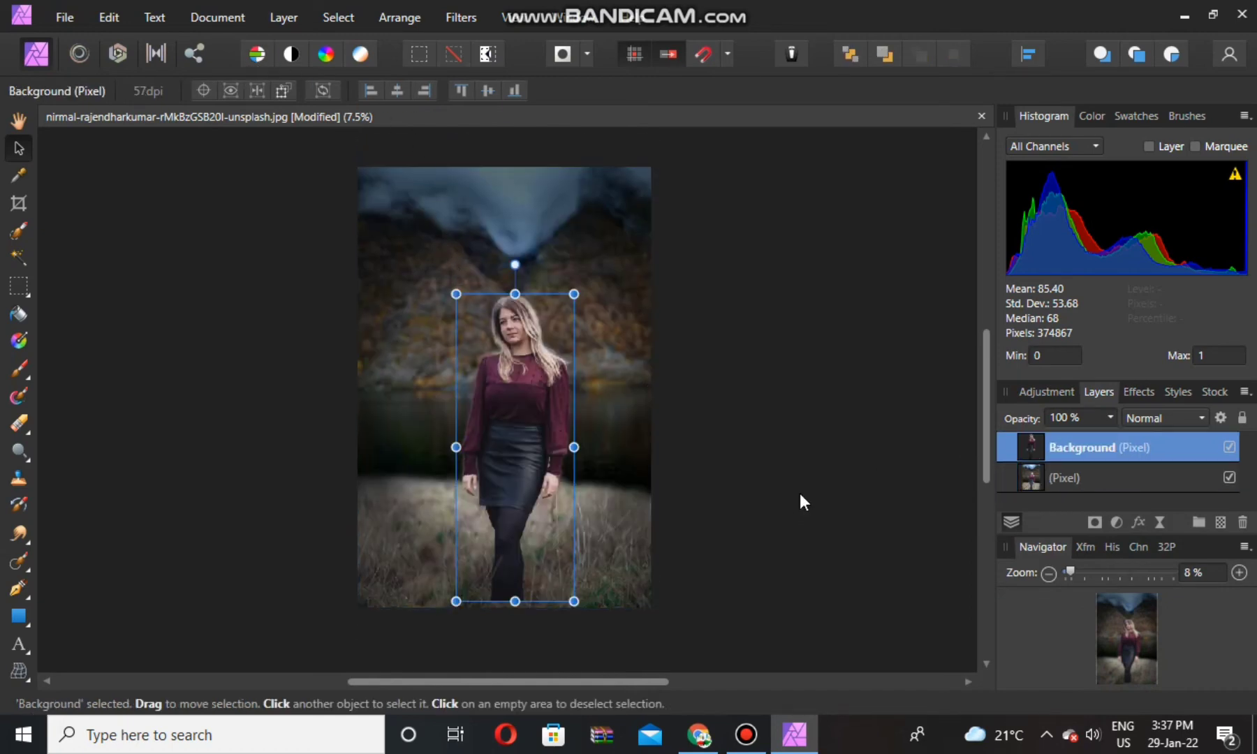
# Auto Levels the woman's layer, then in Develop enable Detail Refinement at 25% radius, 18% amount
pyautogui.hotkey('ctrl', 'shift', 'l')
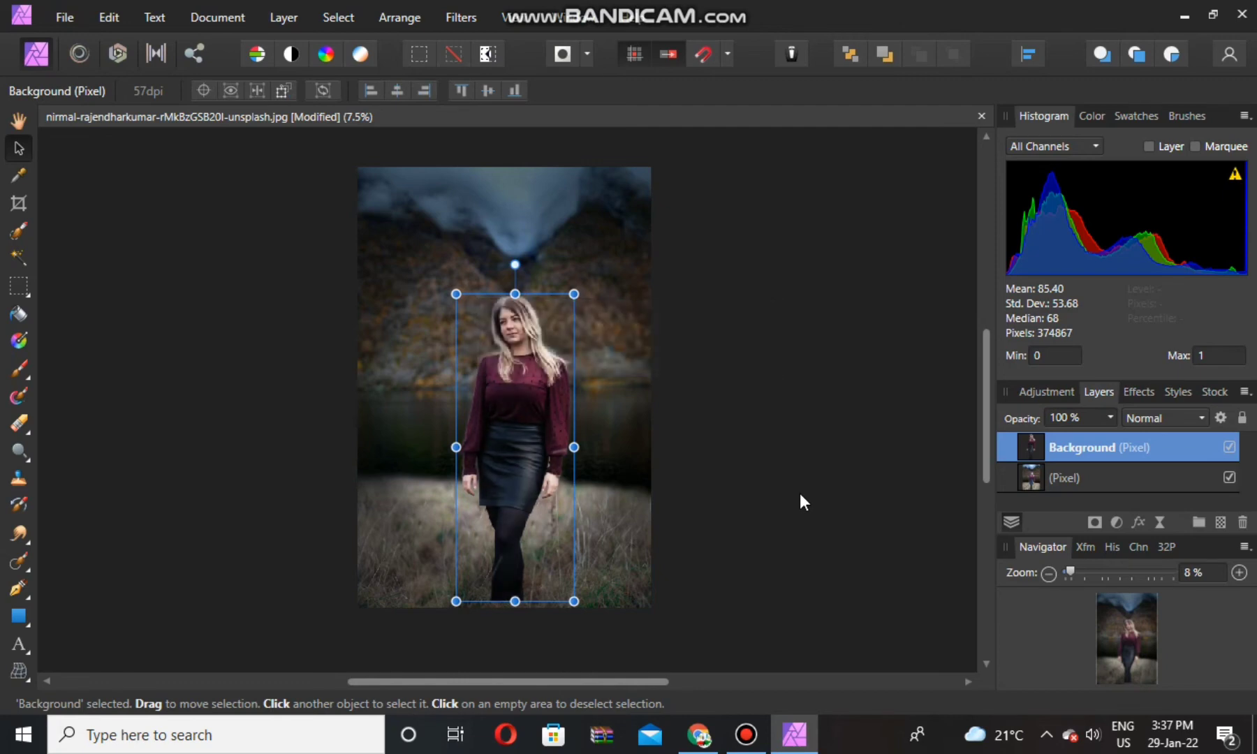
pyautogui.click(111, 56)
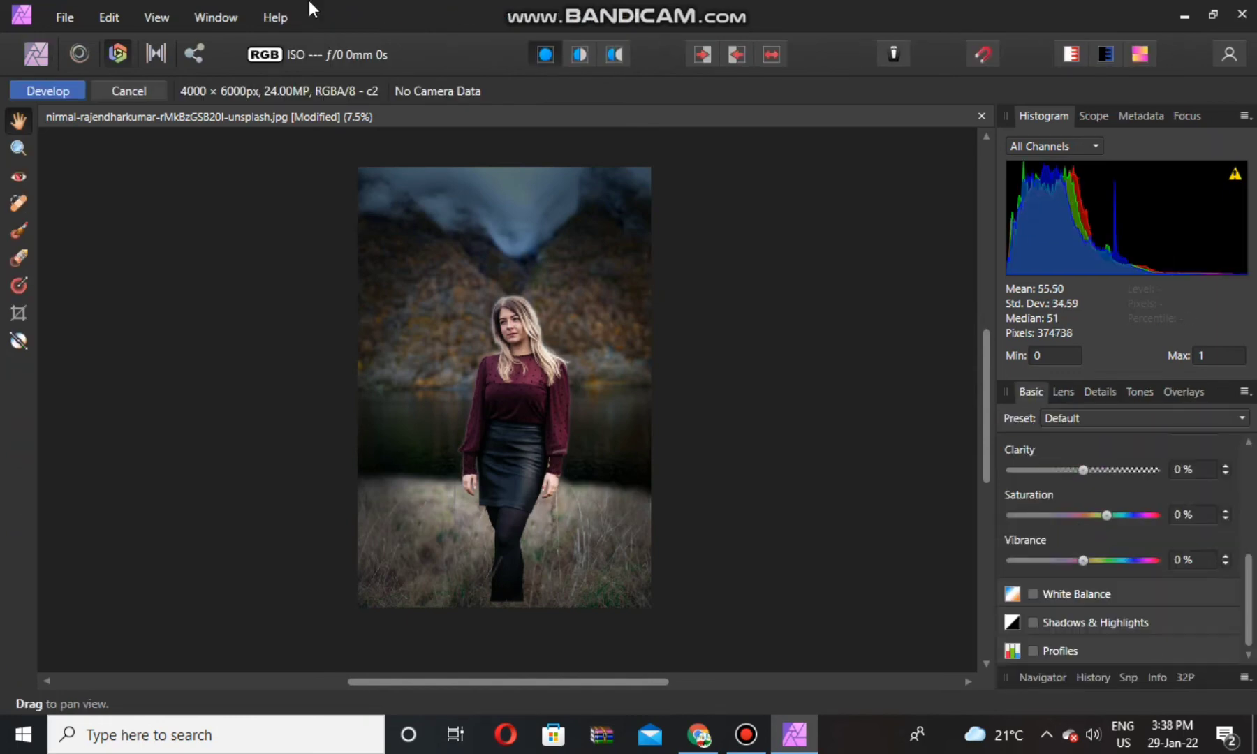
pyautogui.click(1090, 391)
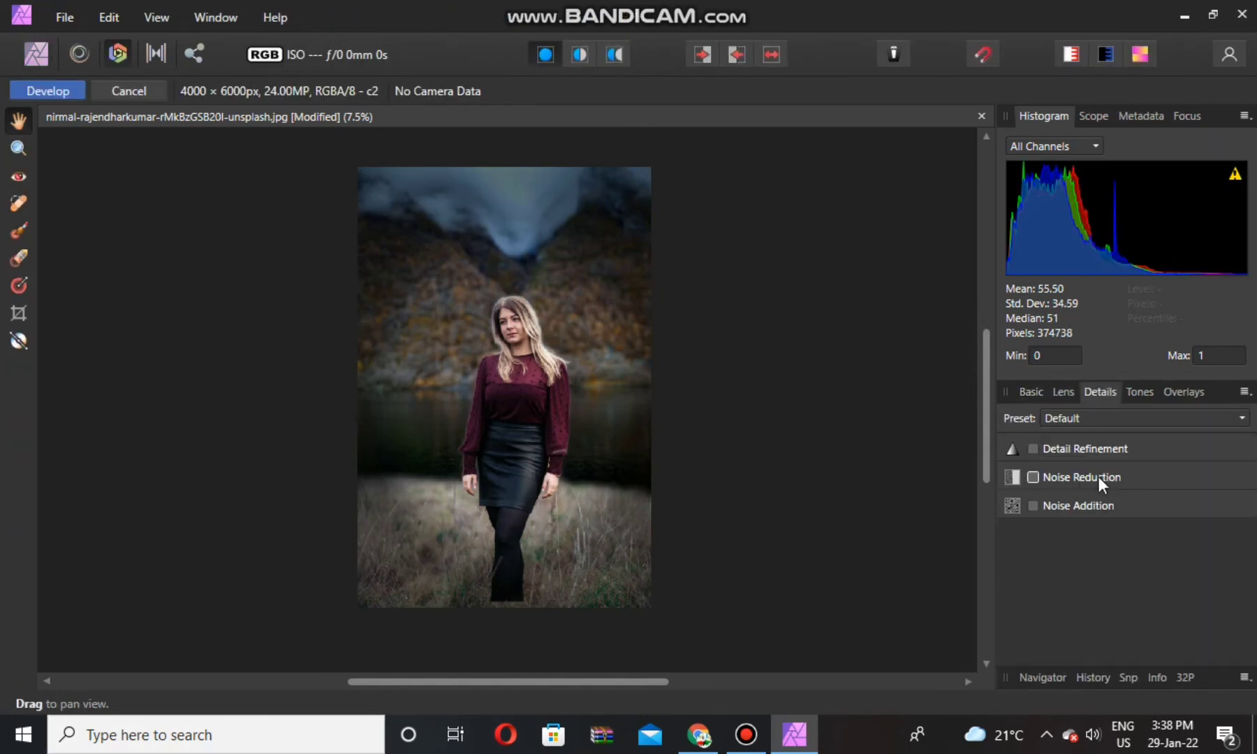
pyautogui.click(1065, 450)
pyautogui.click(1050, 503)
pyautogui.click(1040, 548)
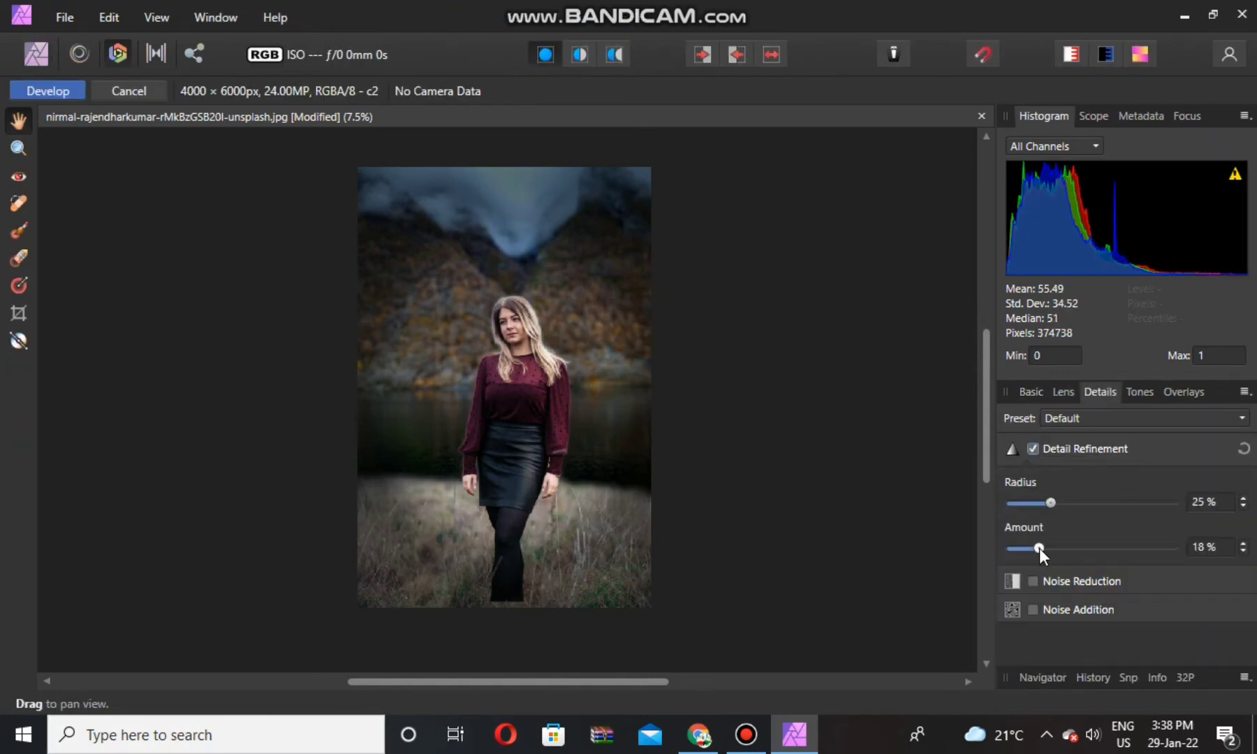
# Enable Noise Reduction with 27% luminance and commit the development
pyautogui.click(1071, 590)
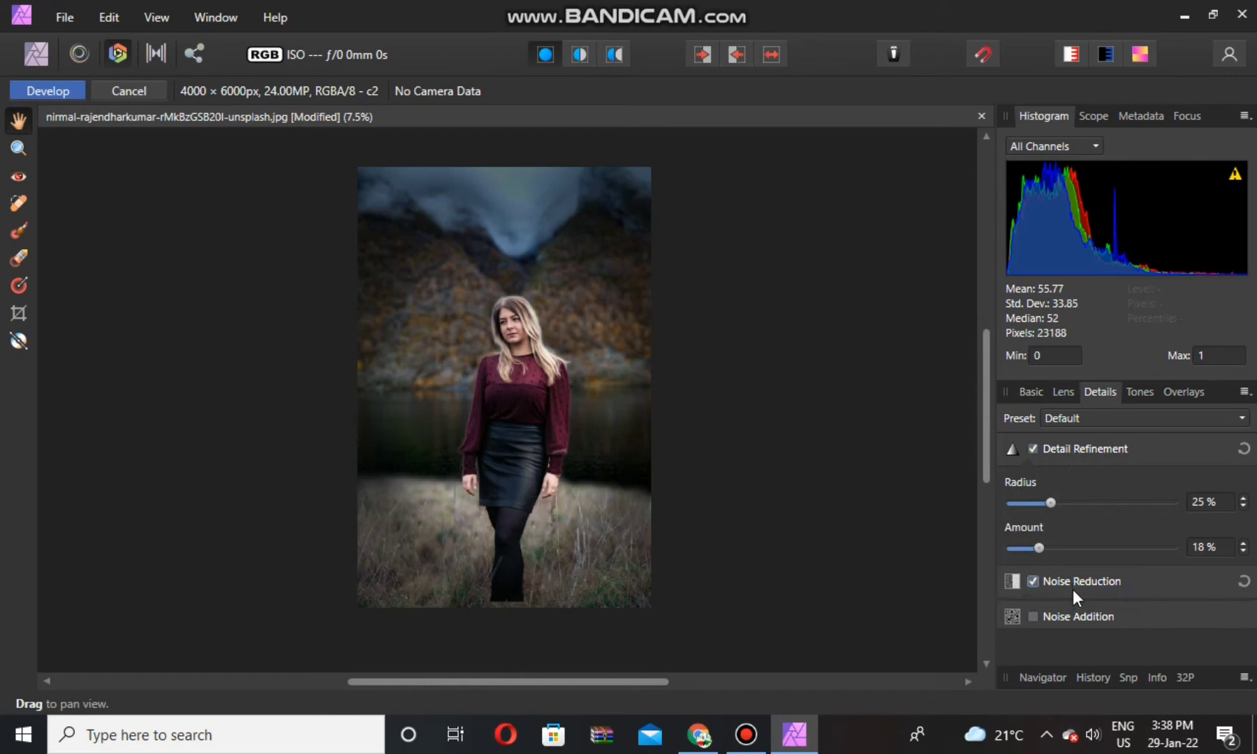
pyautogui.click(1052, 588)
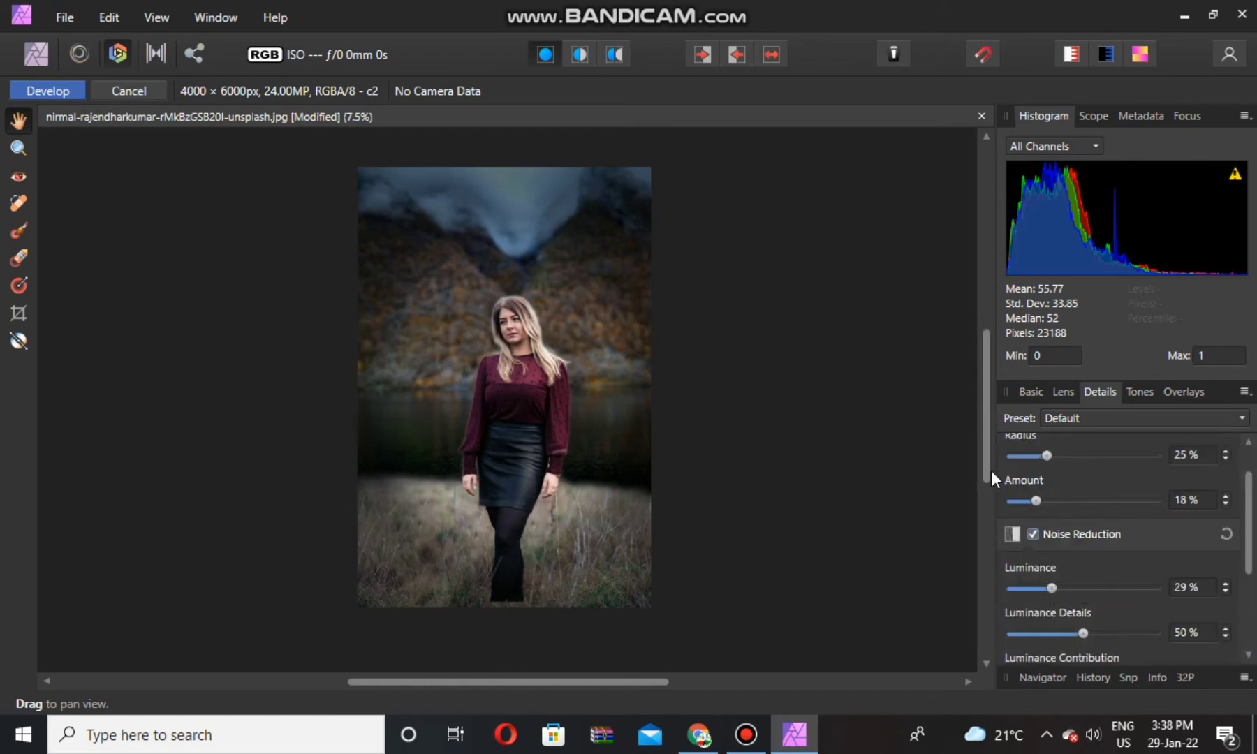
pyautogui.moveTo(1051, 589); pyautogui.dragTo(1049, 591)
pyautogui.click(16, 93)
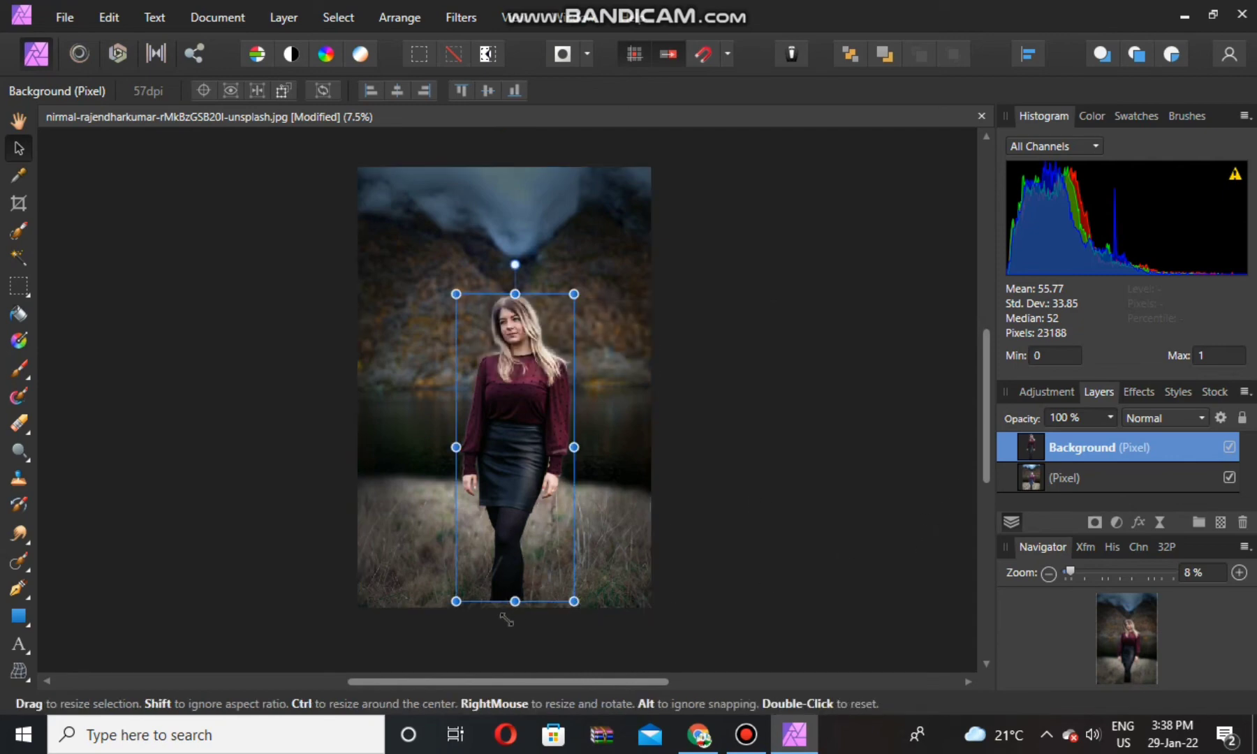
# Enlarge the woman slightly and nudge her a little down and left
pyautogui.moveTo(515, 602); pyautogui.dragTo(518, 608)
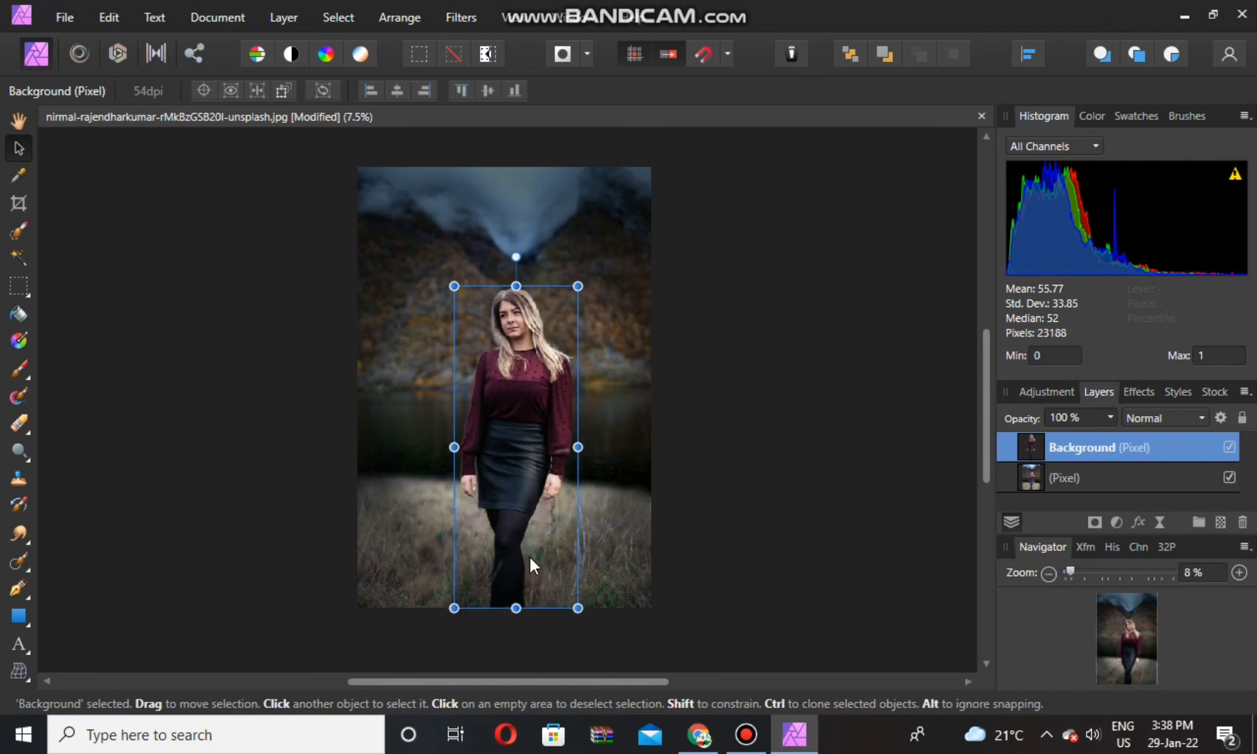
pyautogui.moveTo(534, 558); pyautogui.dragTo(530, 566)
pyautogui.click(752, 492)
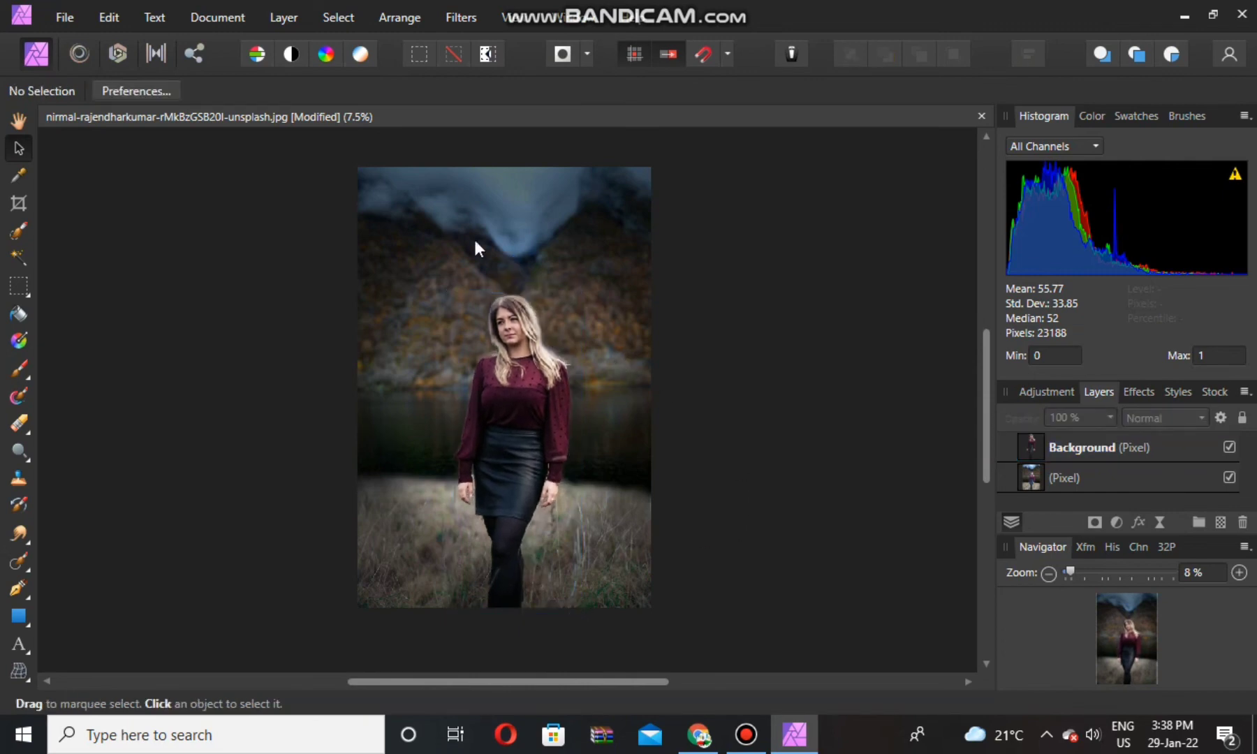
# Browse the Arrange and Layer menus, closing both without adding anything
pyautogui.click(391, 19)
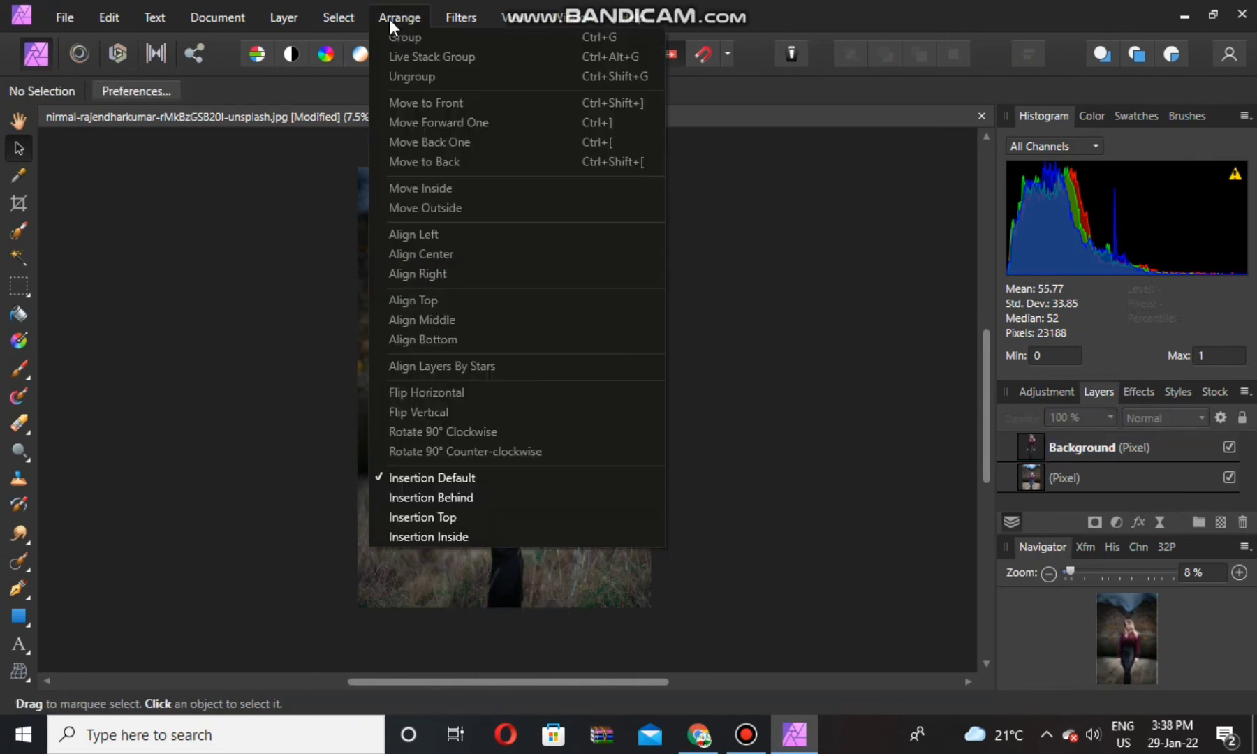
pyautogui.press('Escape')
pyautogui.click(291, 21)
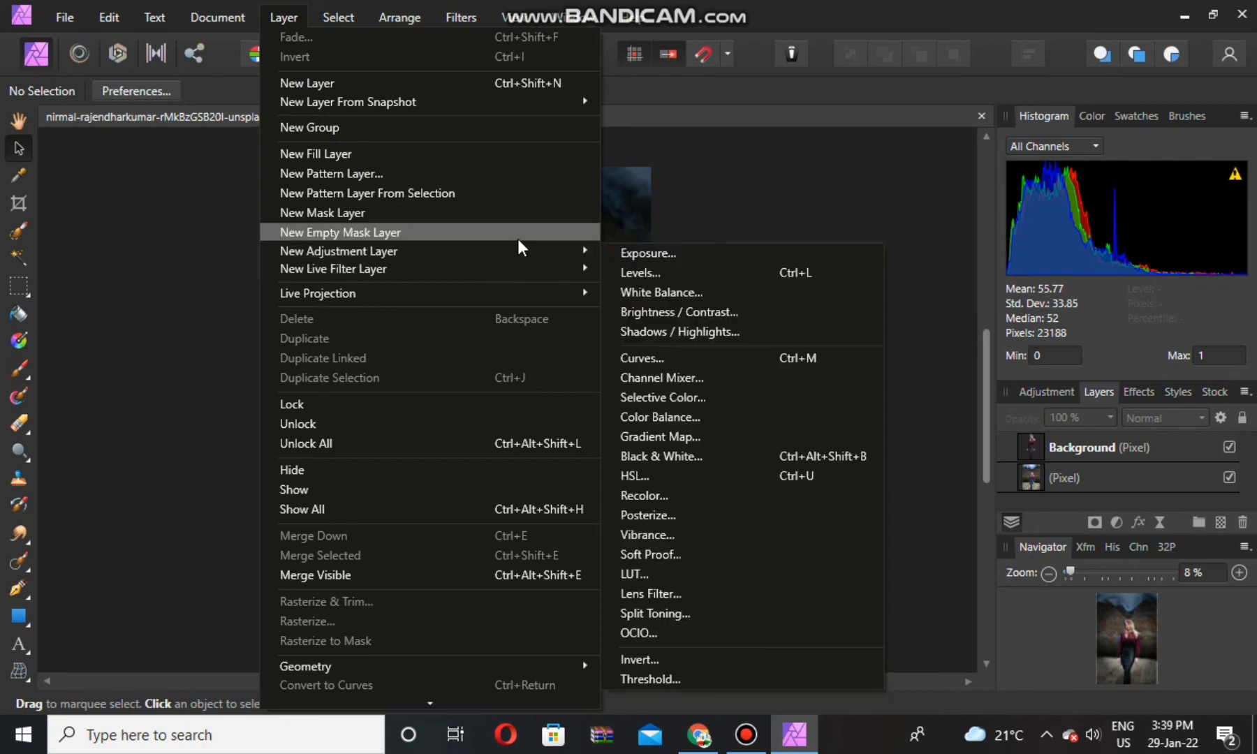
pyautogui.moveTo(339, 252)
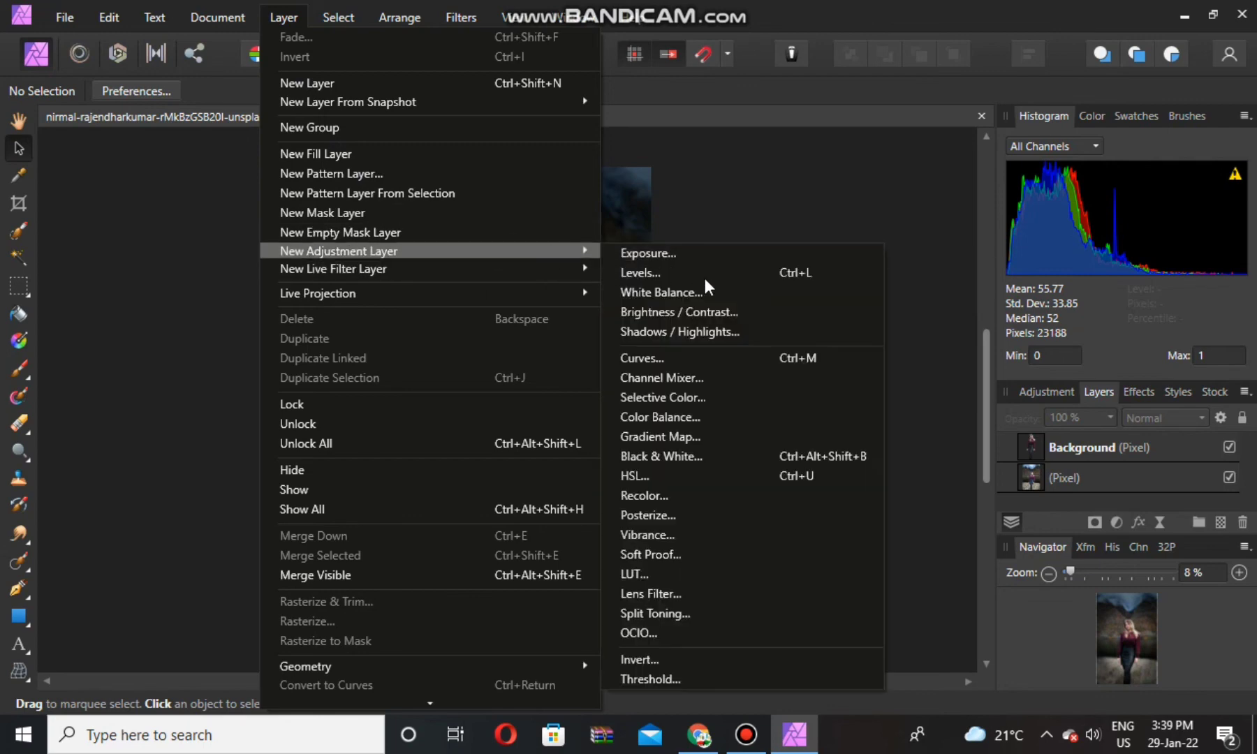
pyautogui.press('Escape')
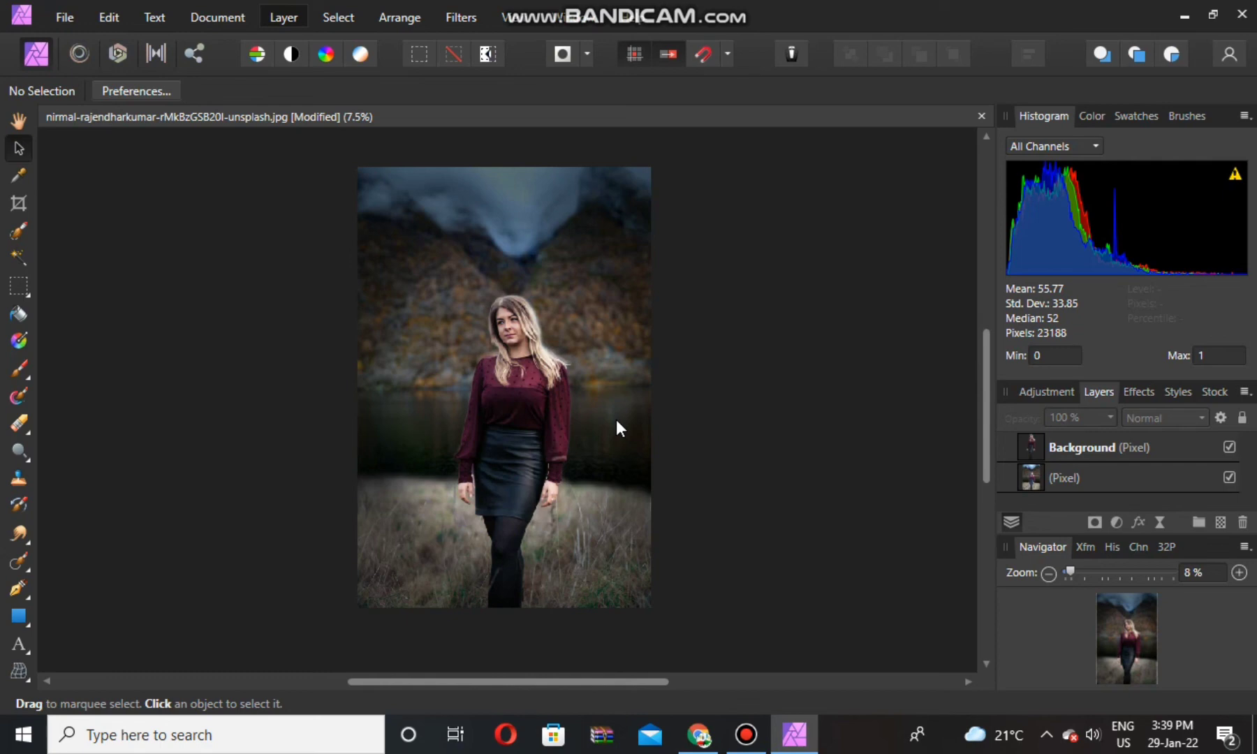
# Set the orange Lens Filter's optical density to 50% and merge it into the woman's layer
pyautogui.scroll(-2, 616, 419)
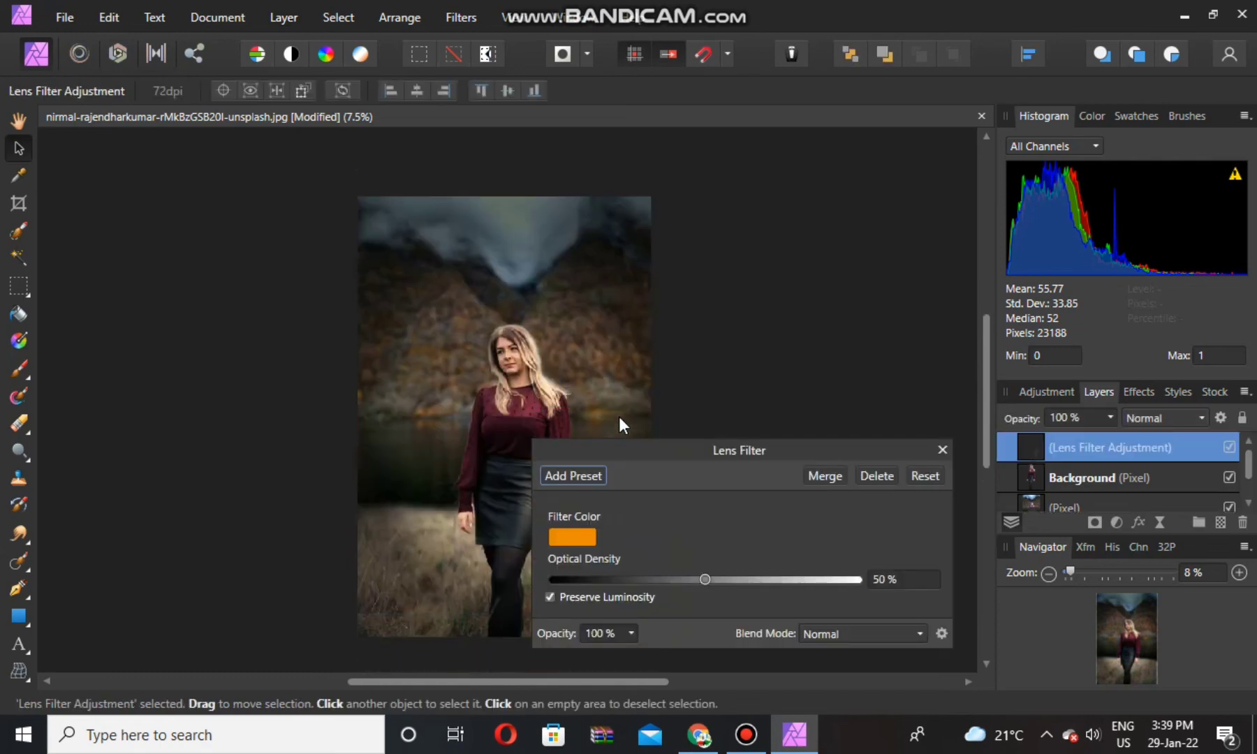
pyautogui.click(697, 582)
pyautogui.moveTo(700, 581); pyautogui.dragTo(706, 580)
pyautogui.click(827, 492)
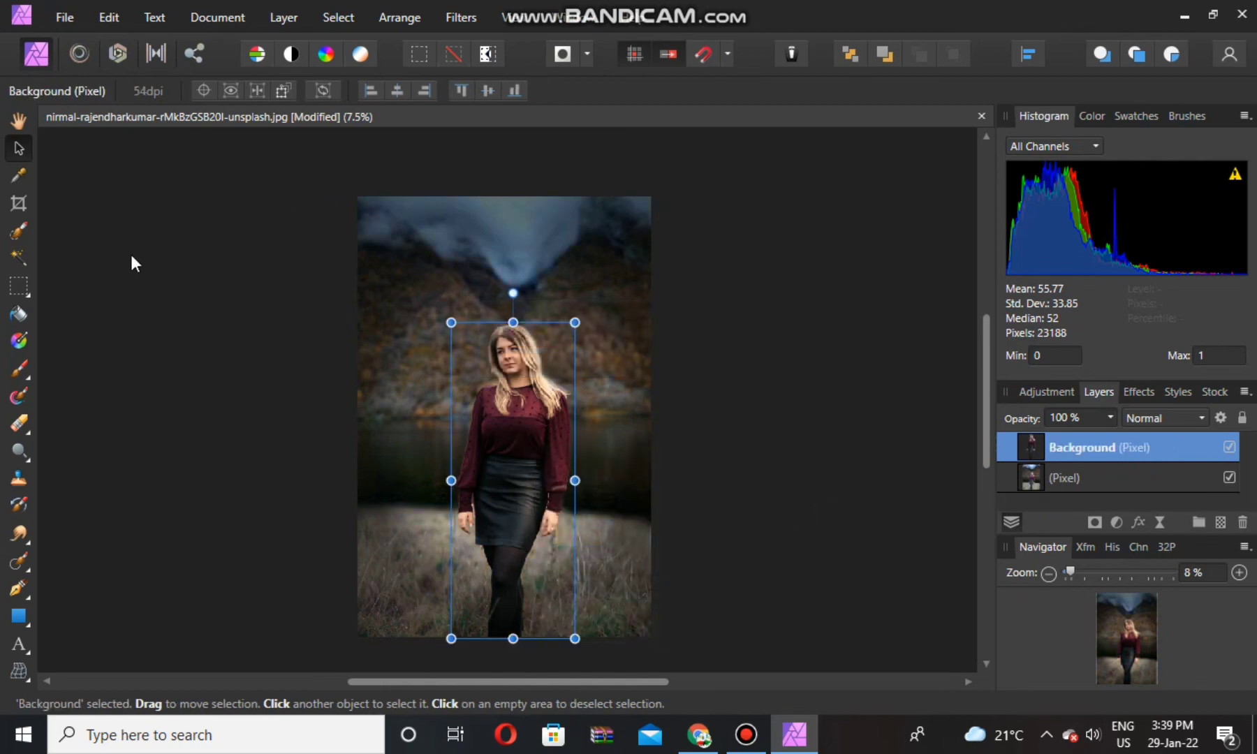
# Crop to about 4000 × 5306 px, trimming sky from the top and a sliver from the bottom
pyautogui.click(18, 210)
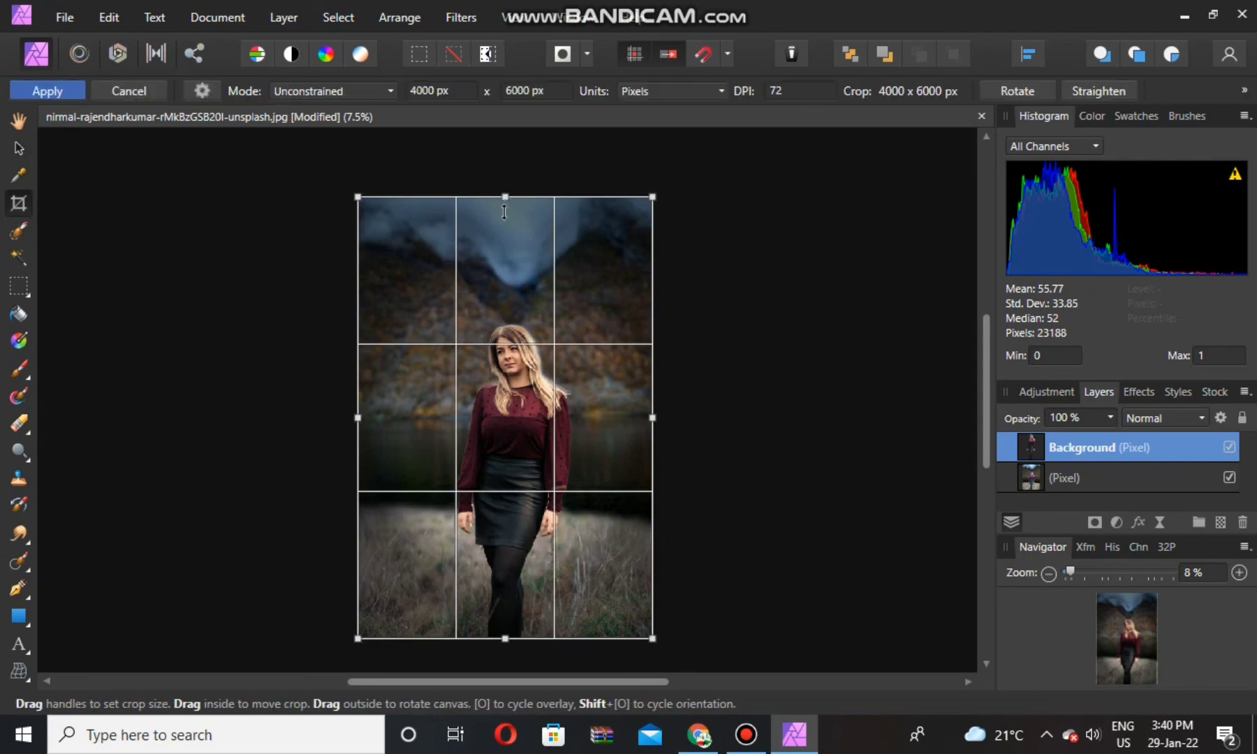
pyautogui.moveTo(505, 198); pyautogui.dragTo(505, 241)
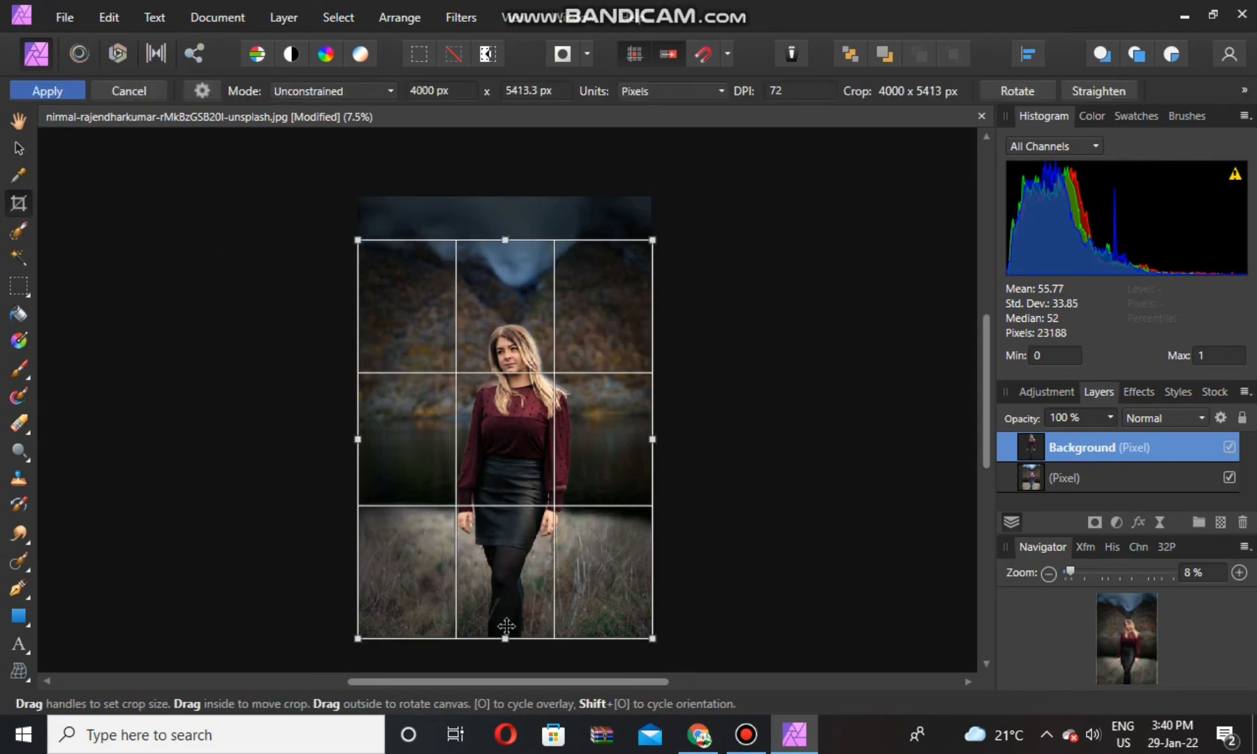
pyautogui.moveTo(505, 629); pyautogui.dragTo(506, 621)
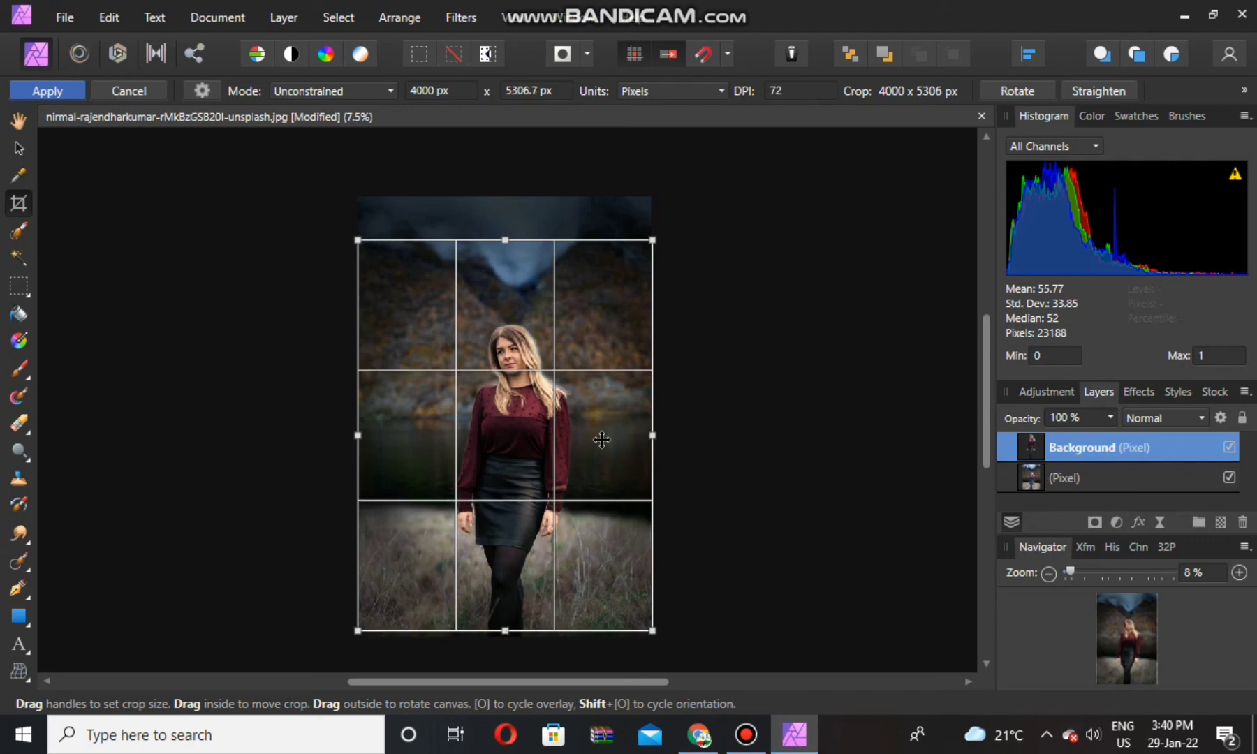